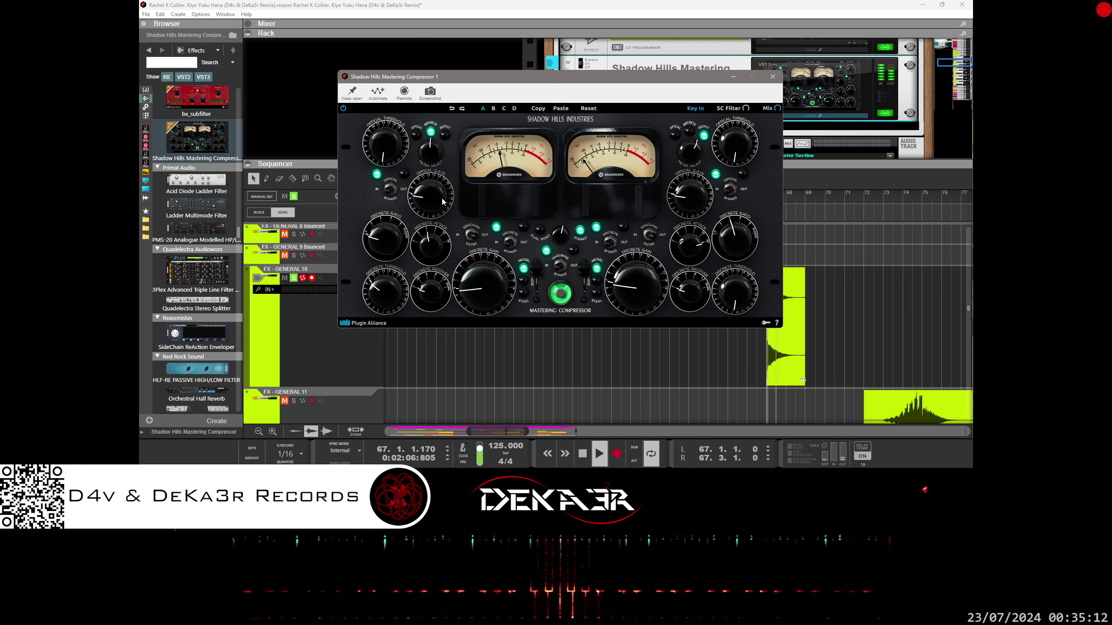
# Adjust the left channel's compression knobs in the Shadow Hills Mastering Compressor and raise its discrete gain
pyautogui.moveTo(426, 248); pyautogui.dragTo(445, 184)
pyautogui.moveTo(386, 290); pyautogui.dragTo(390, 251)
pyautogui.moveTo(400, 289); pyautogui.dragTo(393, 313)
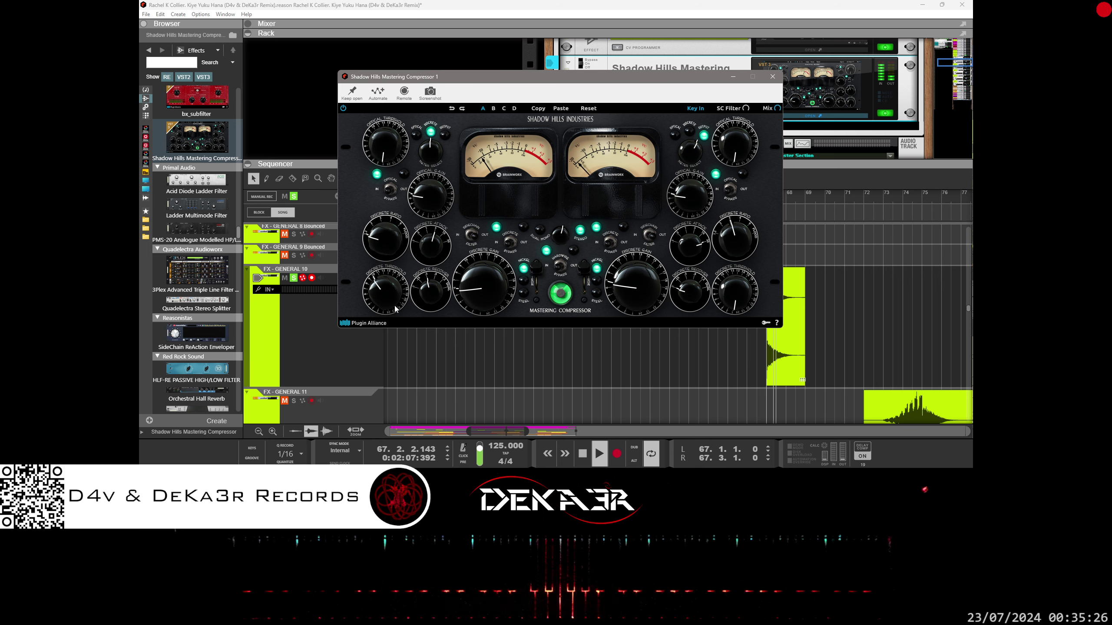
pyautogui.moveTo(486, 280); pyautogui.dragTo(493, 191)
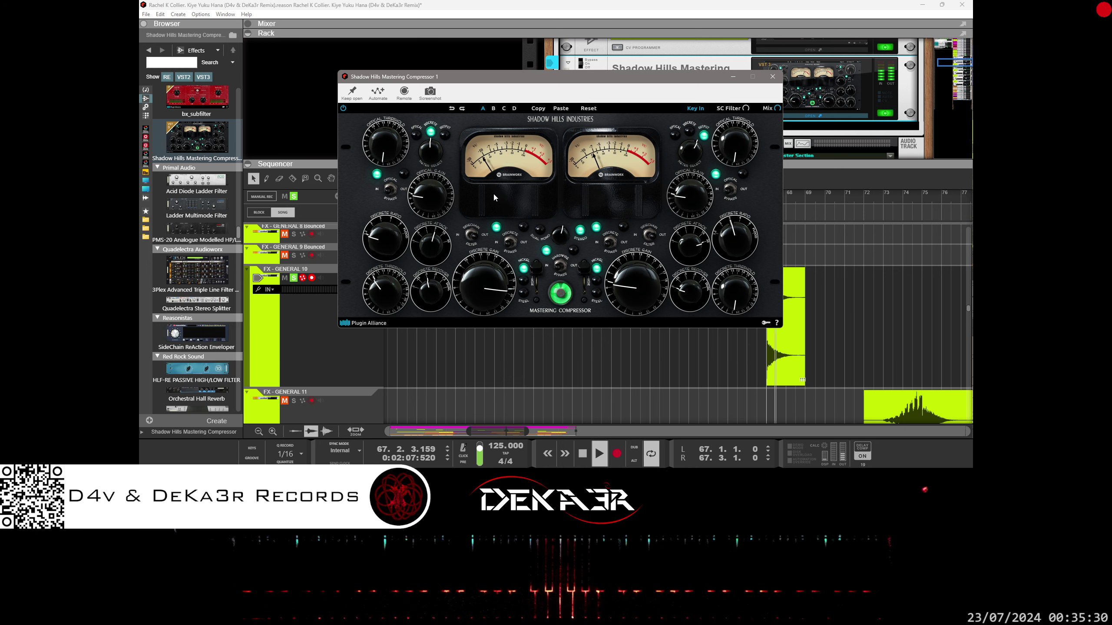
# Switch the compressor's optical section out and trim the left discrete gain, with the plugin window moved off the rack controls
pyautogui.moveTo(605, 77); pyautogui.dragTo(548, 117)
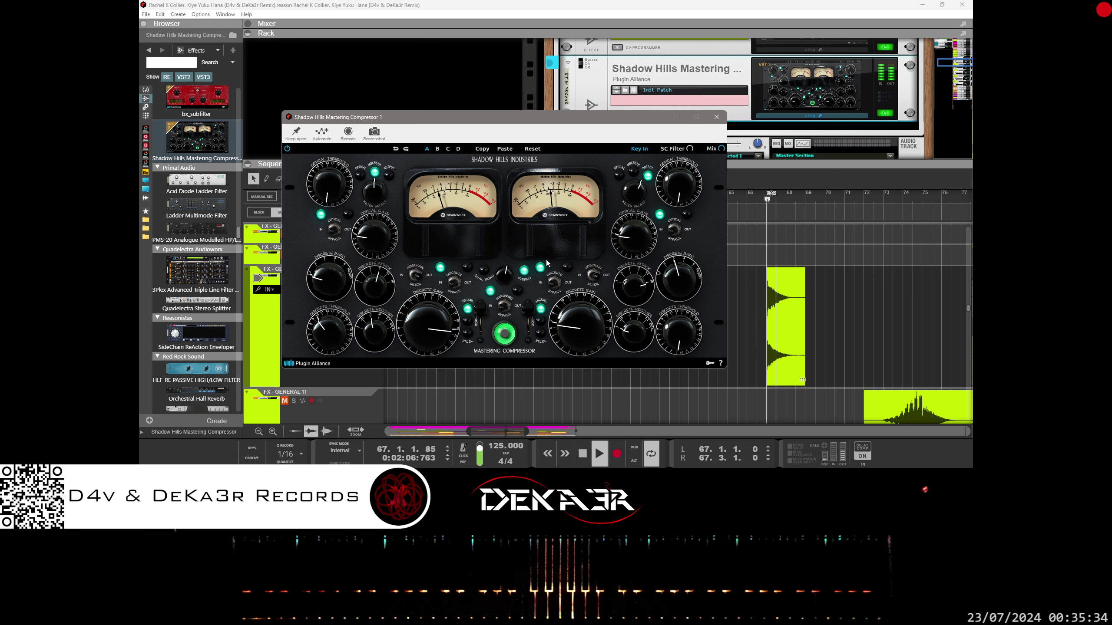
pyautogui.click(337, 235)
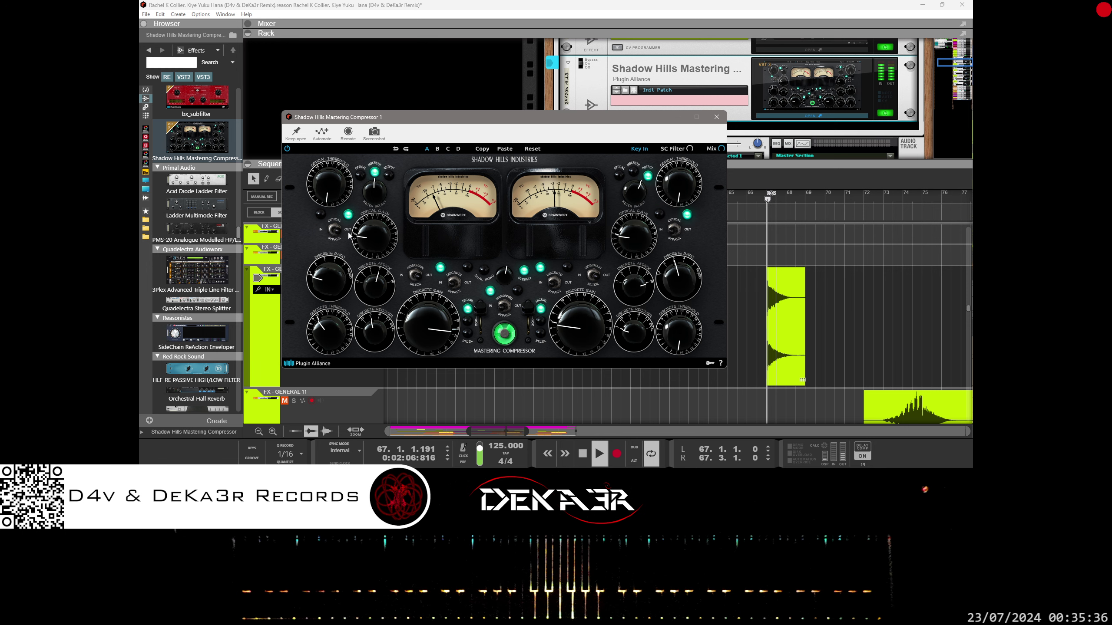
pyautogui.moveTo(421, 323)
pyautogui.mouseDown()
pyautogui.moveTo(430, 297)
pyautogui.moveTo(430, 313)
pyautogui.mouseUp()
# Raise the FX - GENERAL 10 channel fader in the rack and lower the compressor's left discrete gain
pyautogui.scroll(1, 796, 87)
pyautogui.scroll(1, 800, 95)
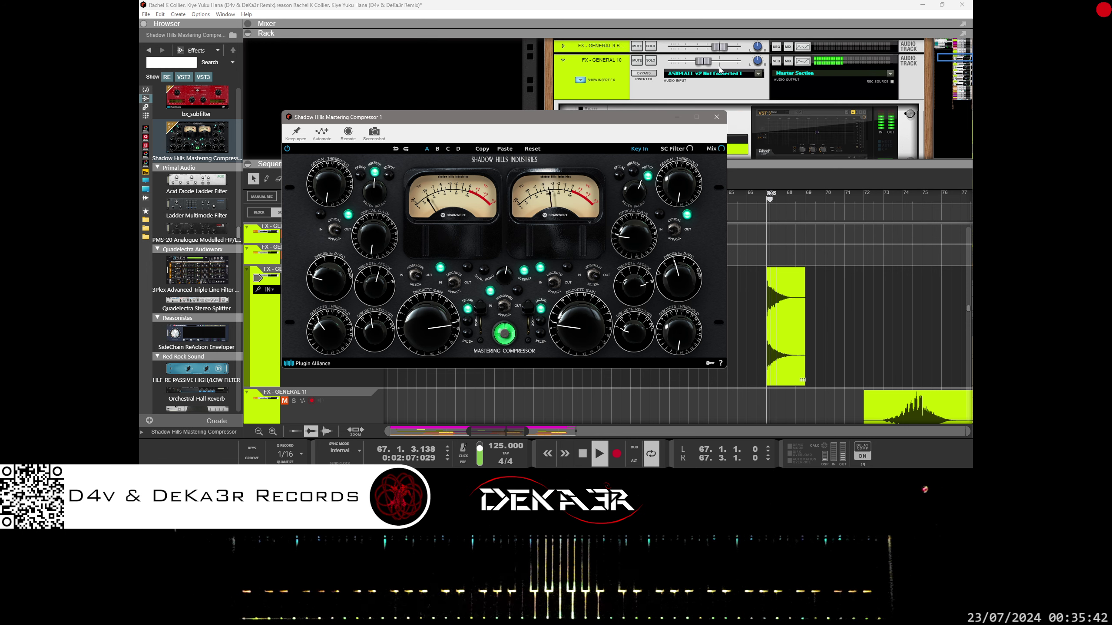
pyautogui.click(719, 66)
pyautogui.moveTo(437, 330); pyautogui.dragTo(428, 356)
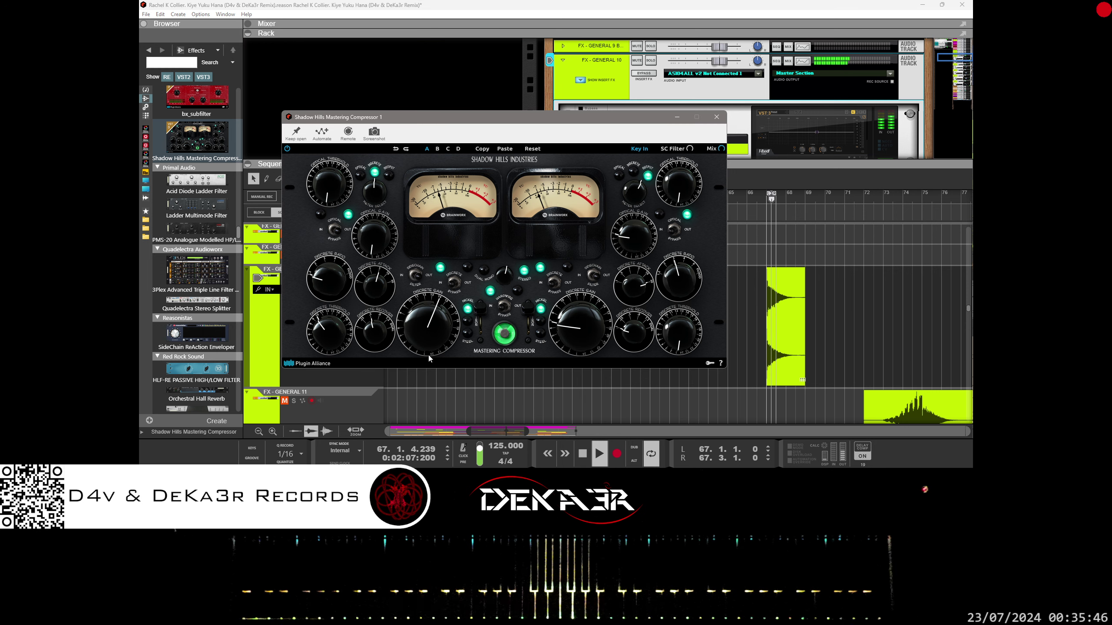
# Change the compressor's output transformer selection and fine-tune the left discrete gain
pyautogui.moveTo(481, 310)
pyautogui.mouseDown()
pyautogui.moveTo(480, 360)
pyautogui.moveTo(480, 323)
pyautogui.mouseUp()
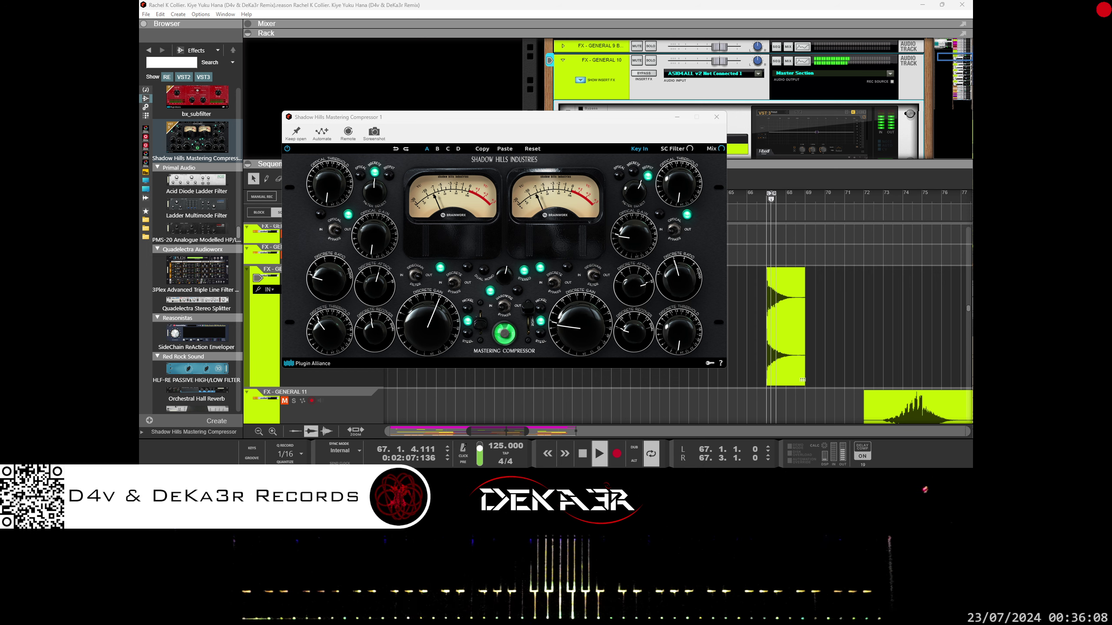
pyautogui.moveTo(433, 319); pyautogui.dragTo(433, 333)
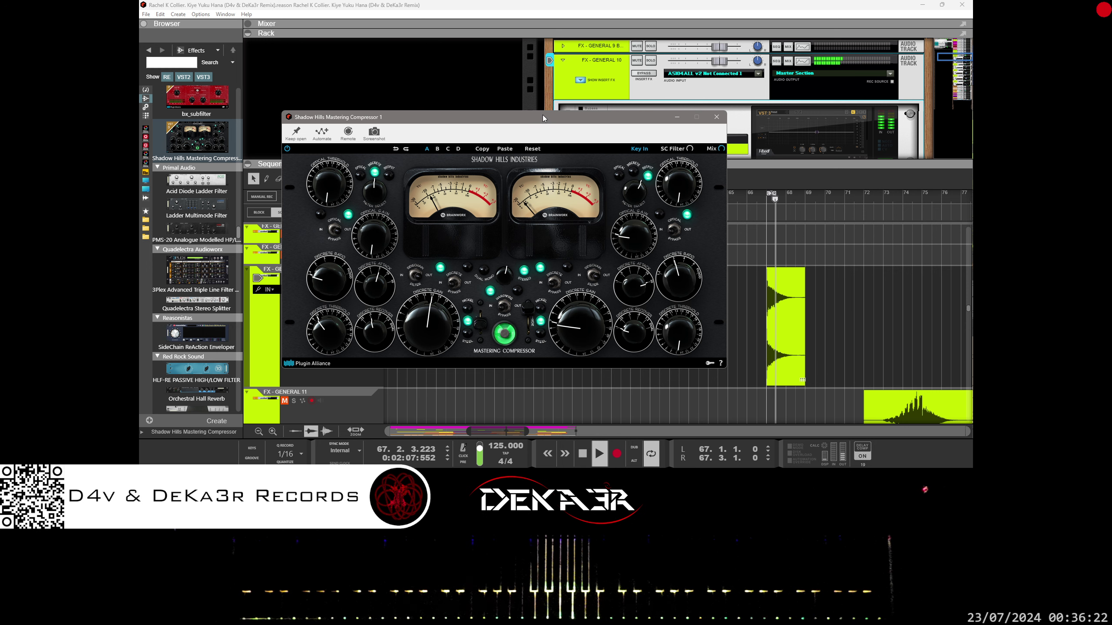
pyautogui.moveTo(538, 121); pyautogui.dragTo(554, 124)
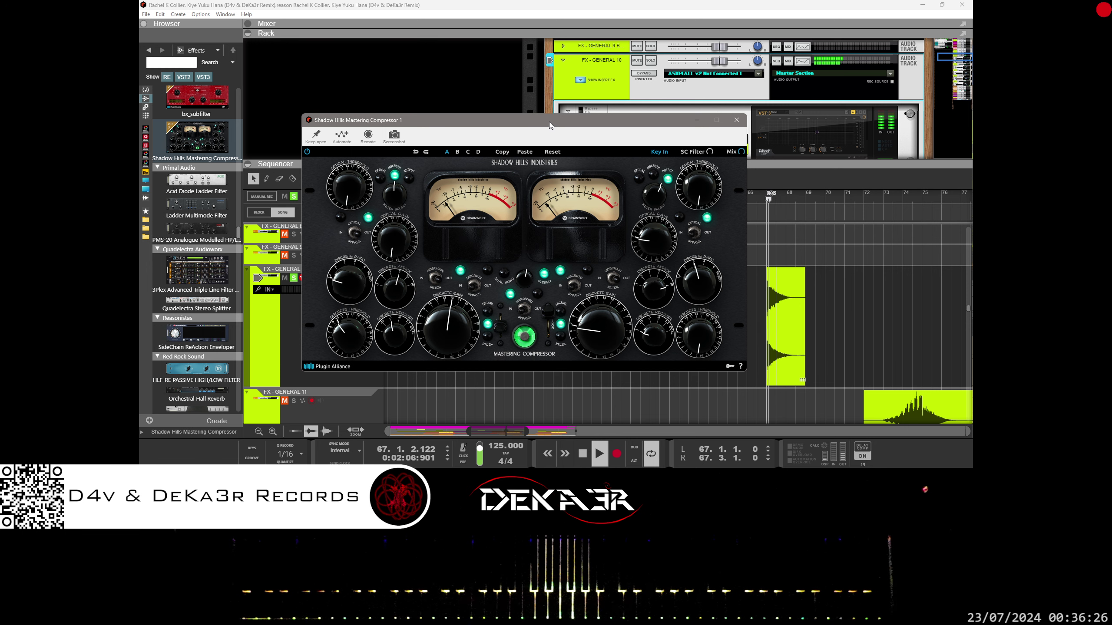
pyautogui.moveTo(549, 122); pyautogui.dragTo(534, 125)
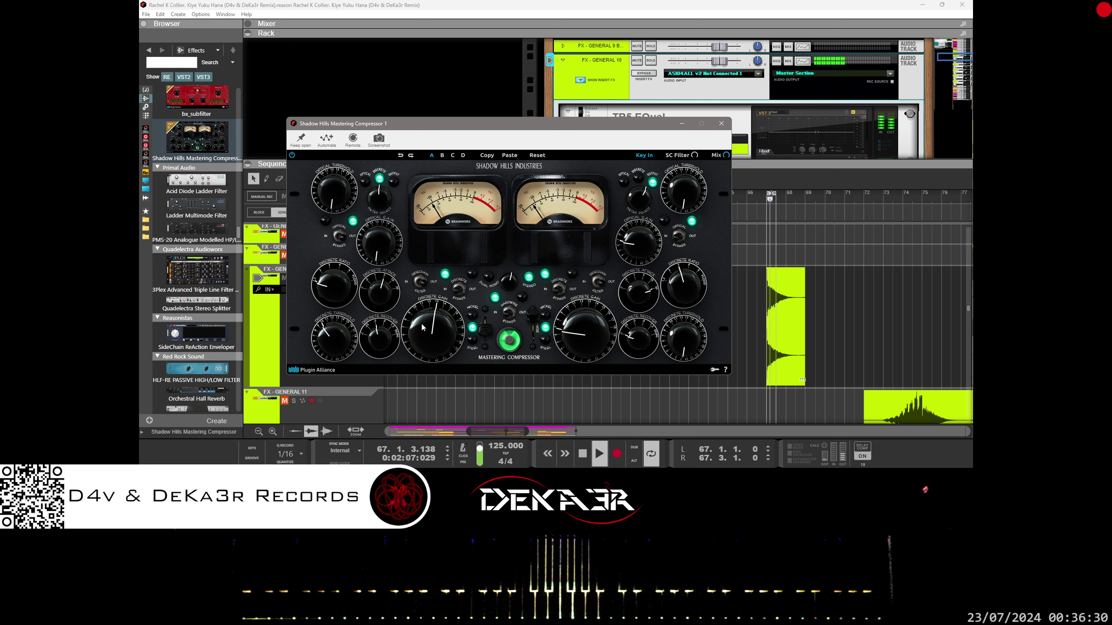
pyautogui.moveTo(423, 328)
pyautogui.mouseDown()
pyautogui.moveTo(434, 301)
pyautogui.moveTo(430, 327)
pyautogui.mouseUp()
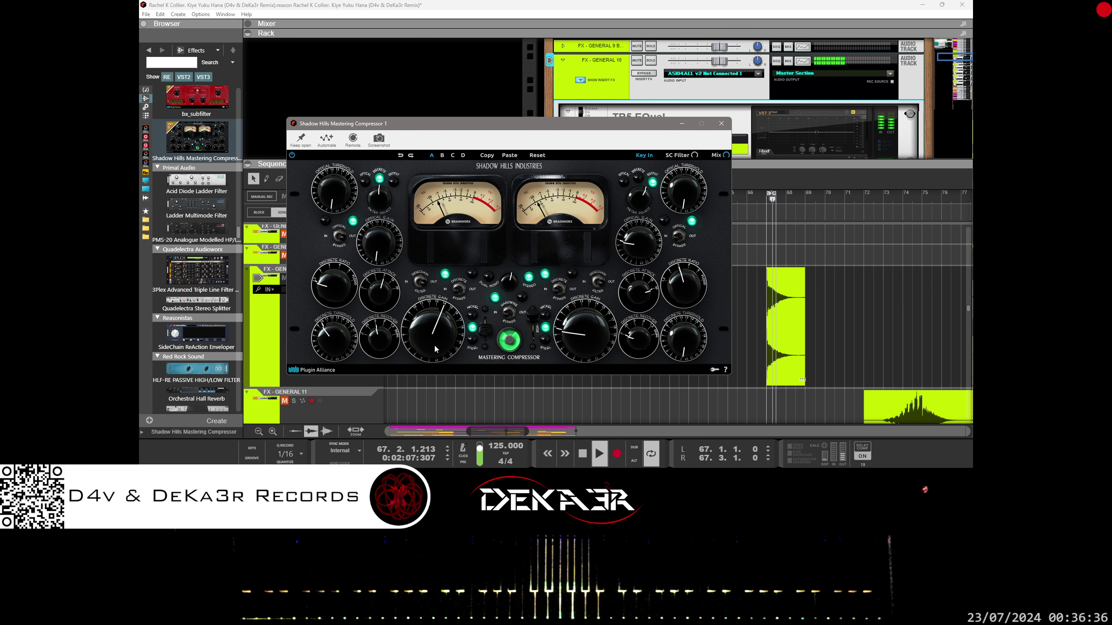
# Refine the left channel's discrete compression knobs and raise its discrete gain slightly, closing the compressor window when finished
pyautogui.moveTo(388, 348); pyautogui.dragTo(397, 323)
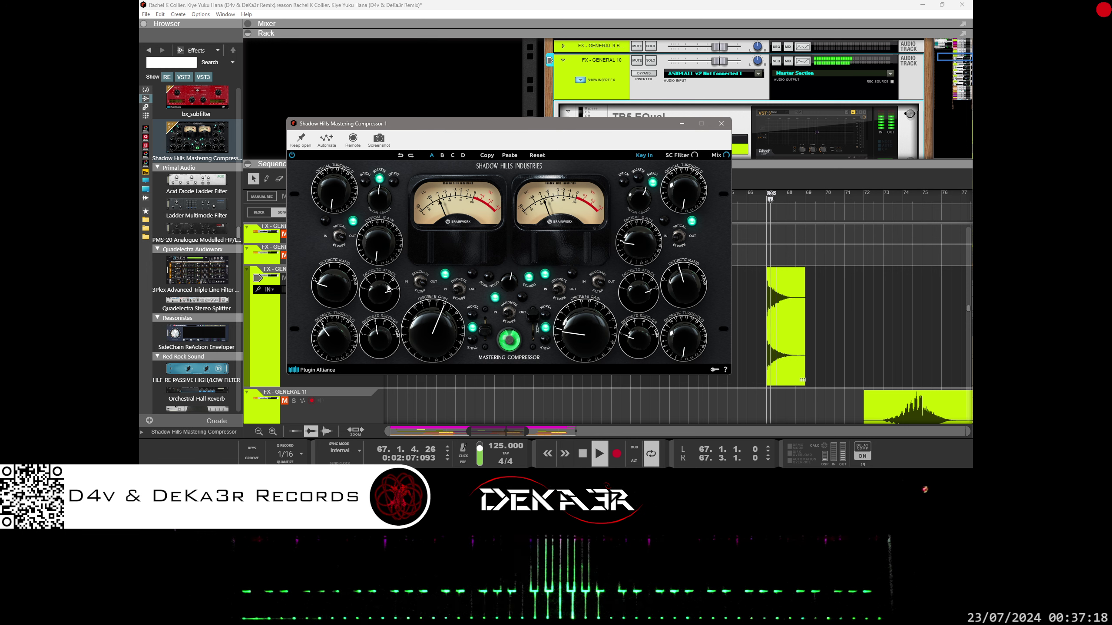
pyautogui.moveTo(440, 340)
pyautogui.mouseDown()
pyautogui.moveTo(446, 325)
pyautogui.moveTo(443, 336)
pyautogui.mouseUp()
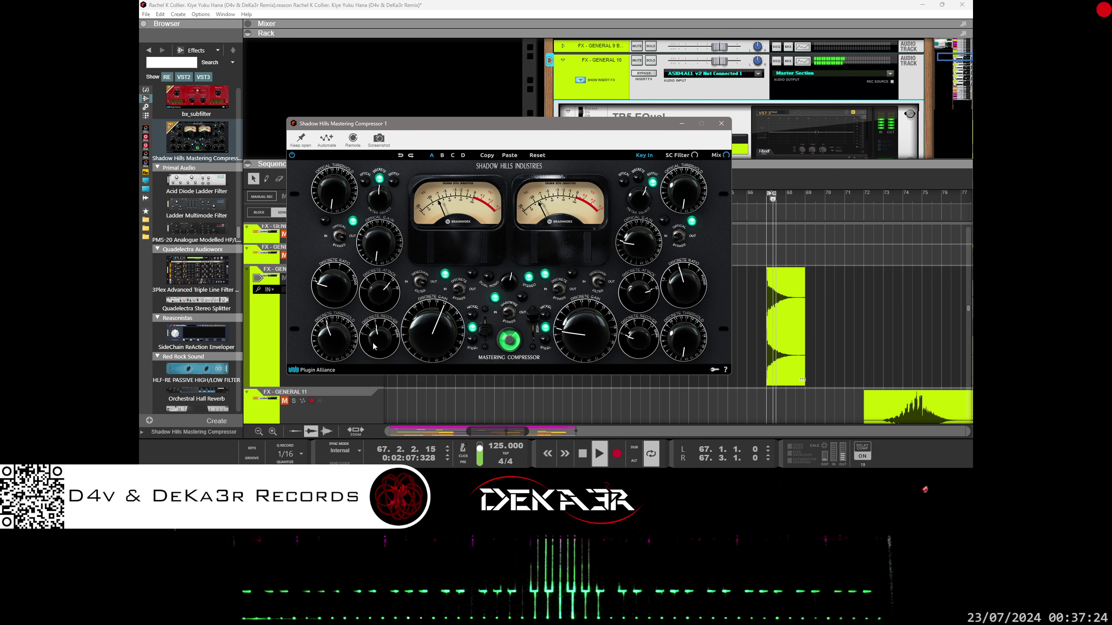
pyautogui.moveTo(416, 333); pyautogui.dragTo(424, 345)
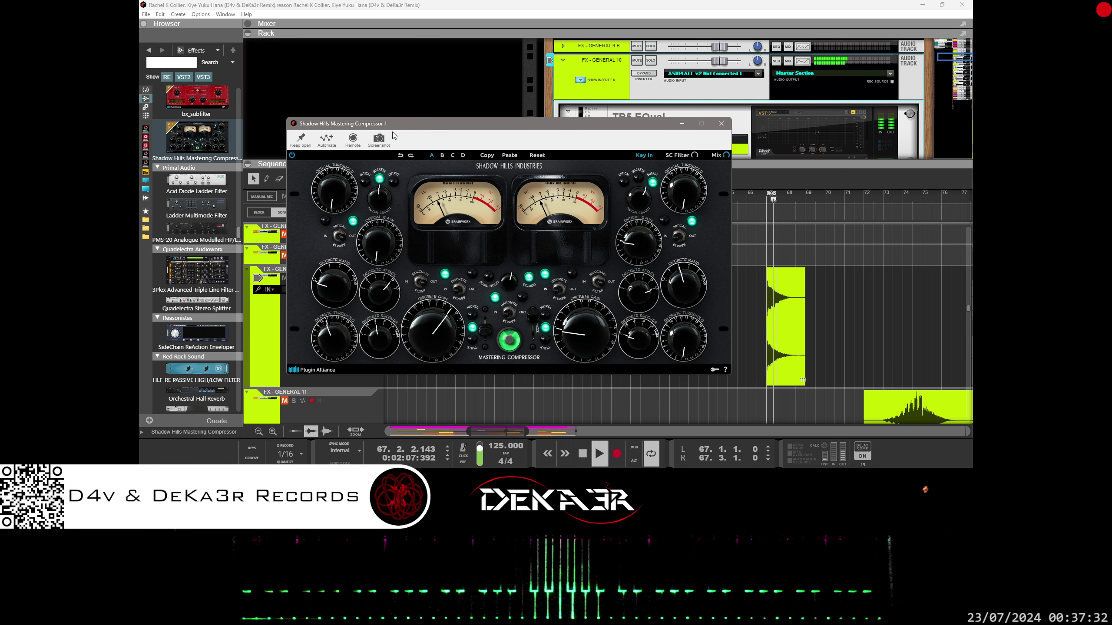
pyautogui.click(721, 123)
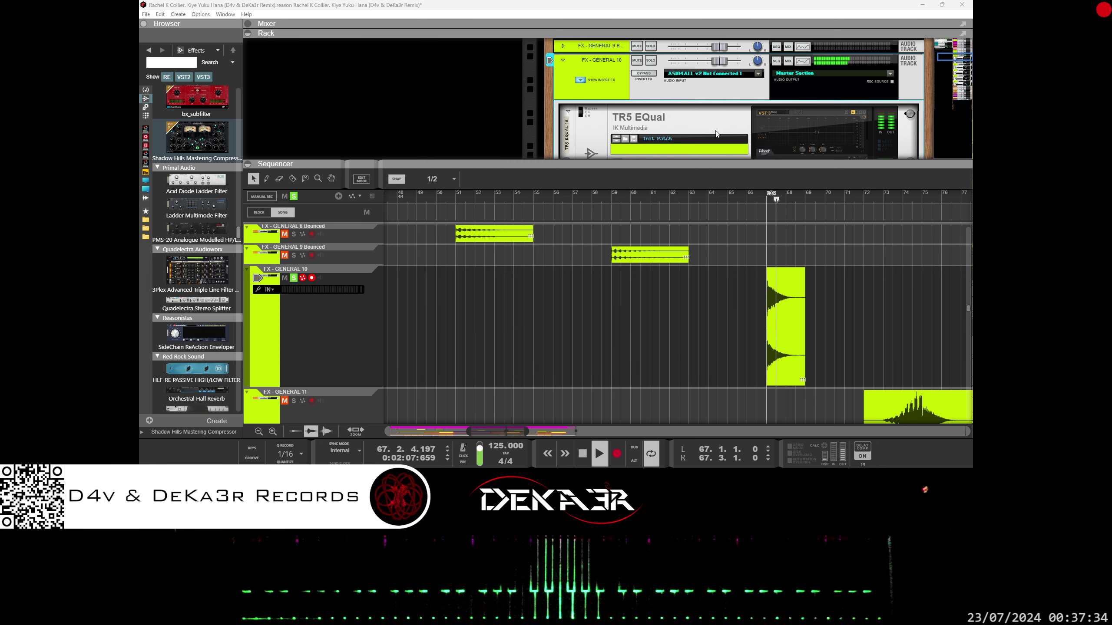
# Enlarge the rack area and add a Quadelectra Stereo Splitter after the Shadow Hills compressor on FX - GENERAL 10
pyautogui.moveTo(697, 164); pyautogui.dragTo(696, 260)
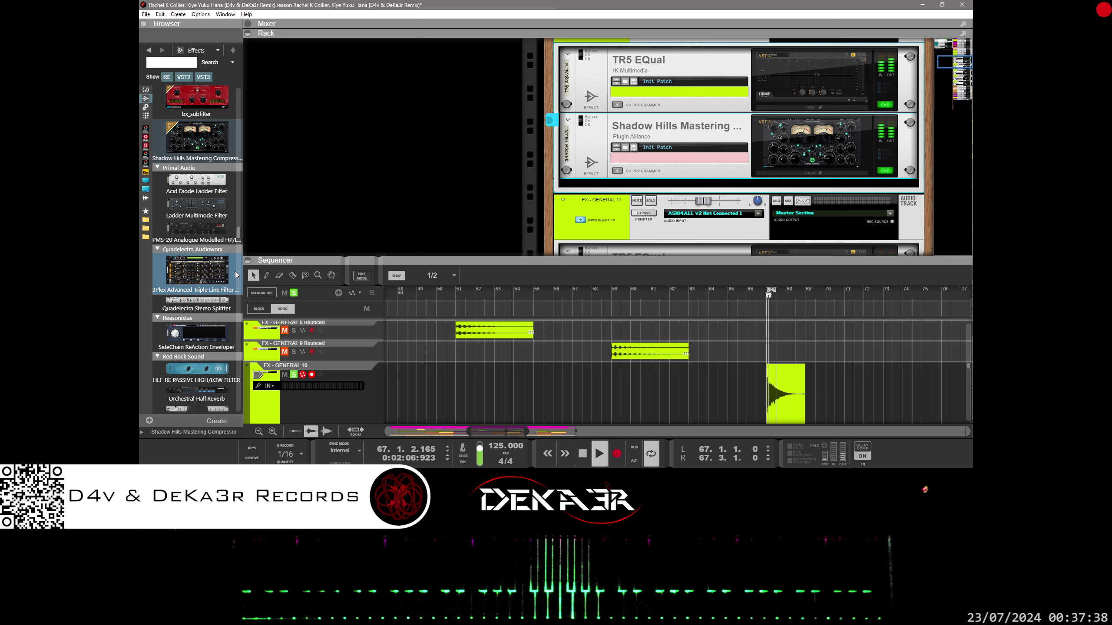
pyautogui.moveTo(200, 303); pyautogui.dragTo(733, 195)
pyautogui.click(704, 194)
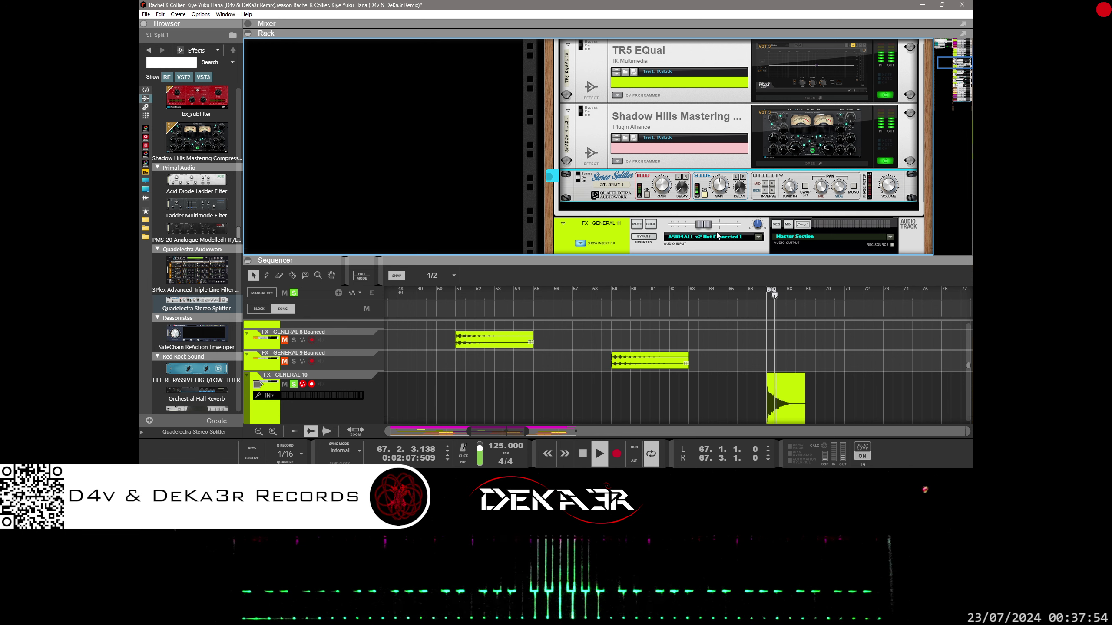
# Copy the name of the FX - GENERAL 10 audio track in the rack
pyautogui.scroll(3, 694, 145)
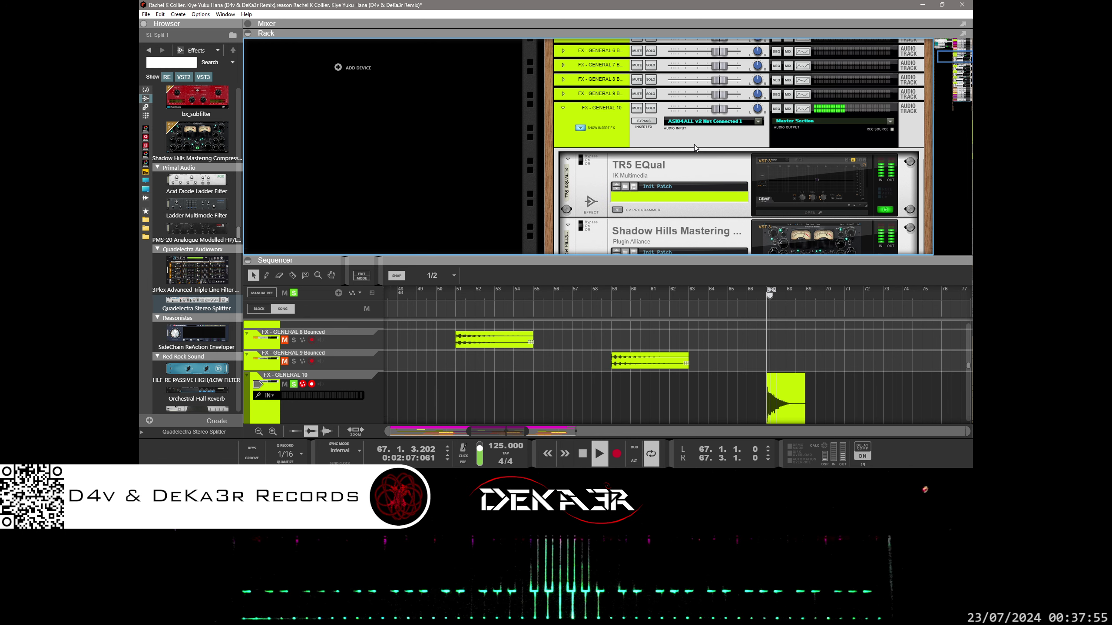
pyautogui.doubleClick(601, 108)
pyautogui.rightClick(602, 111)
pyautogui.click(621, 139)
# Combine the TR5 EQual, Shadow Hills Mastering Compressor and Stereo Splitter of FX - GENERAL 10 into one Combinator
pyautogui.scroll(-3, 673, 200)
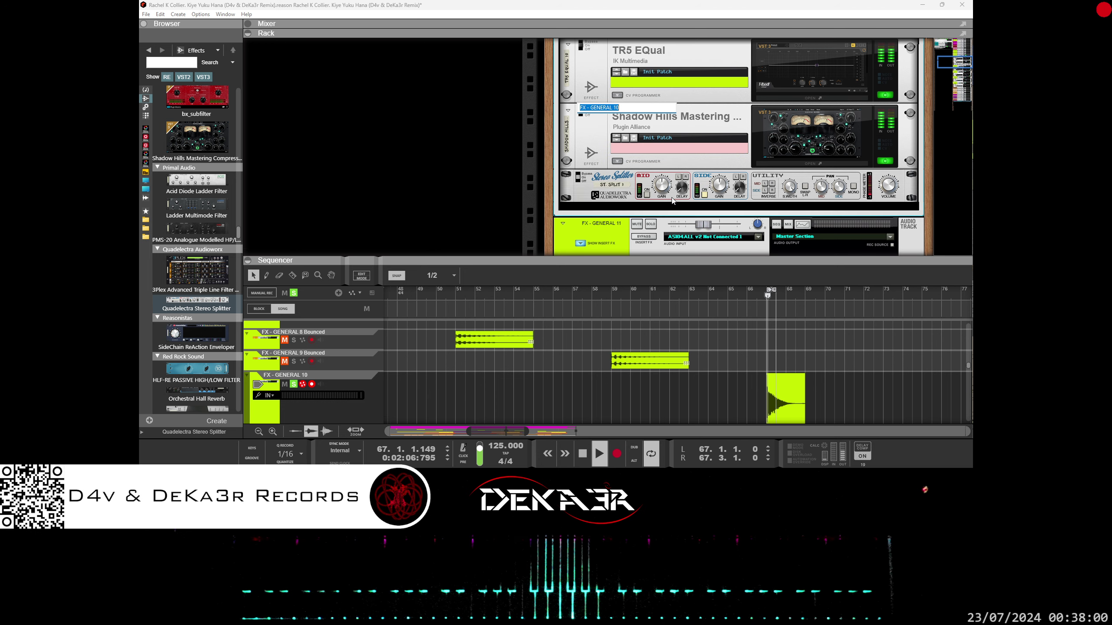
pyautogui.scroll(2, 673, 200)
pyautogui.click(695, 107)
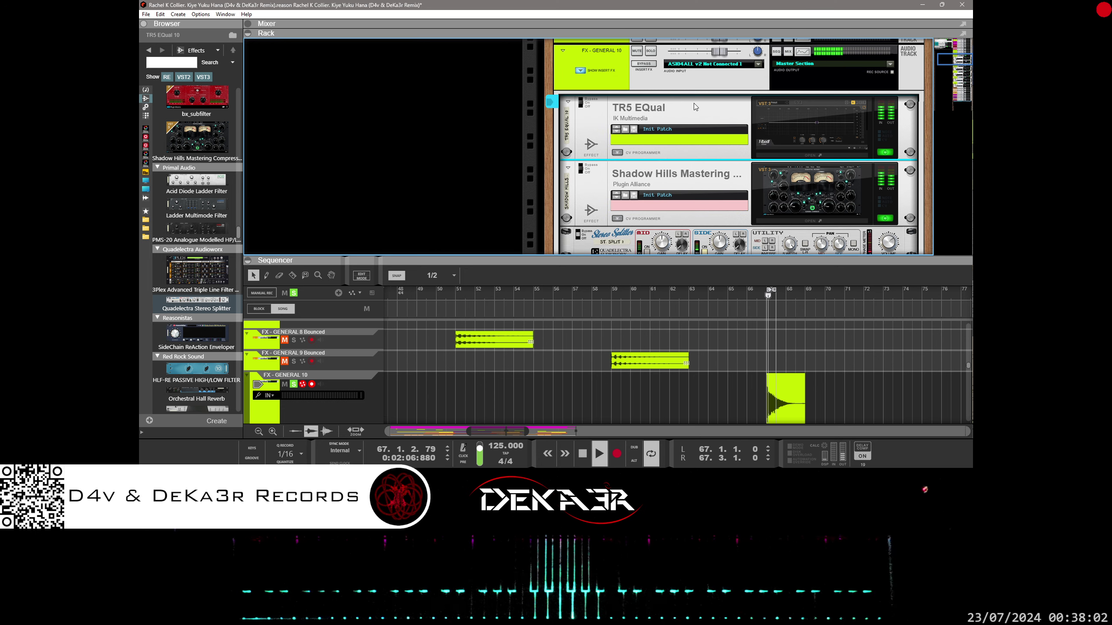
pyautogui.scroll(-2, 581, 128)
pyautogui.keyDown('shift'); pyautogui.click(582, 193); pyautogui.keyUp('shift')
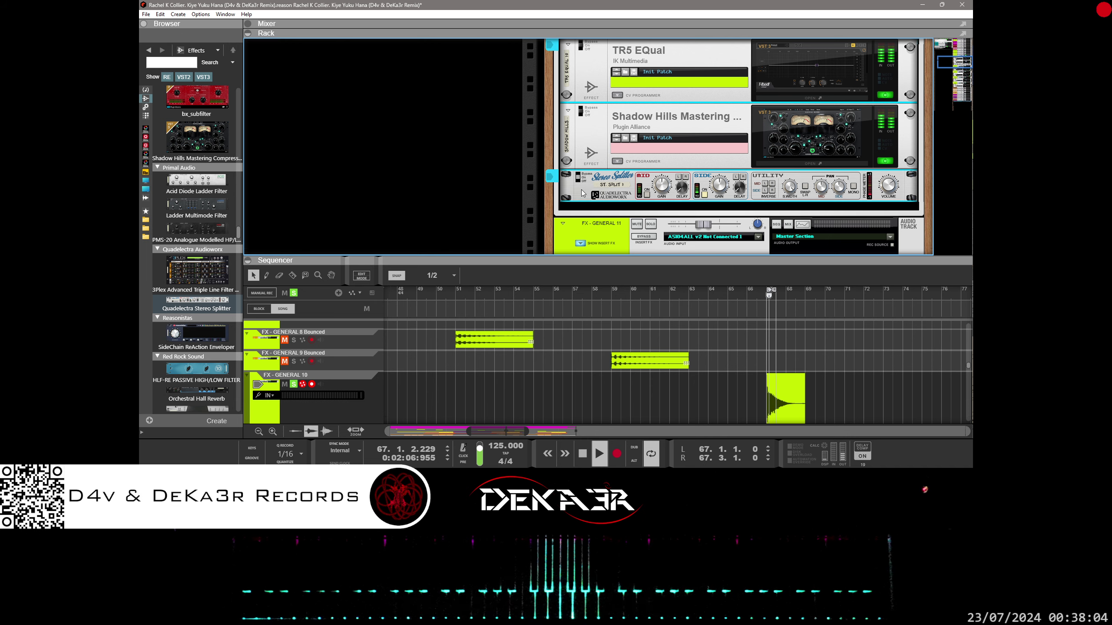
pyautogui.moveTo(582, 193); pyautogui.dragTo(564, 223)
pyautogui.scroll(2, 672, 144)
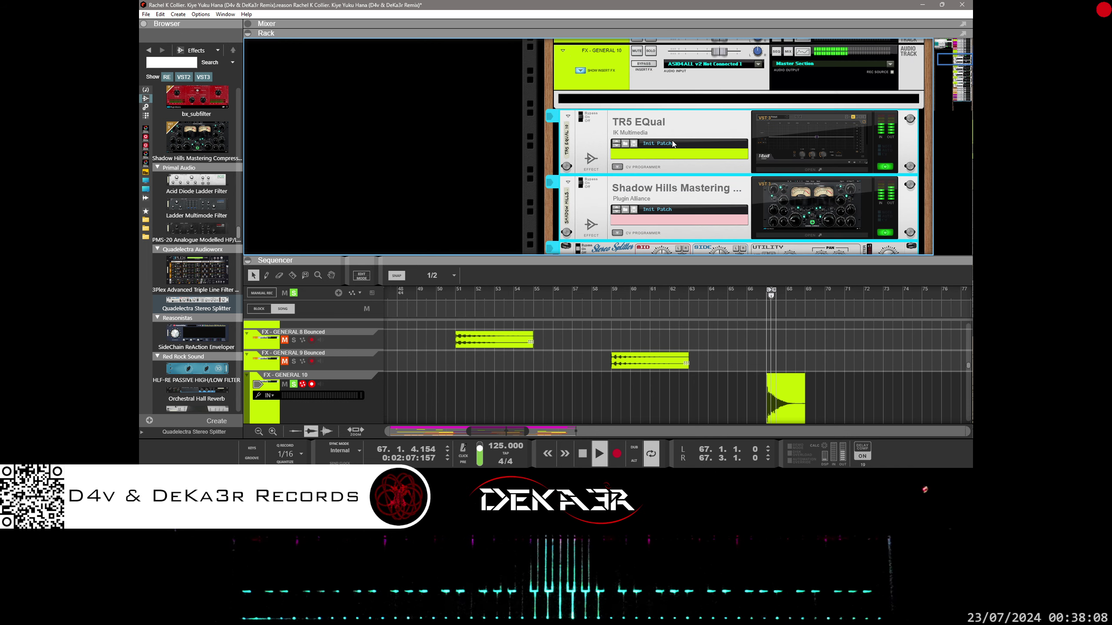
pyautogui.rightClick(679, 119)
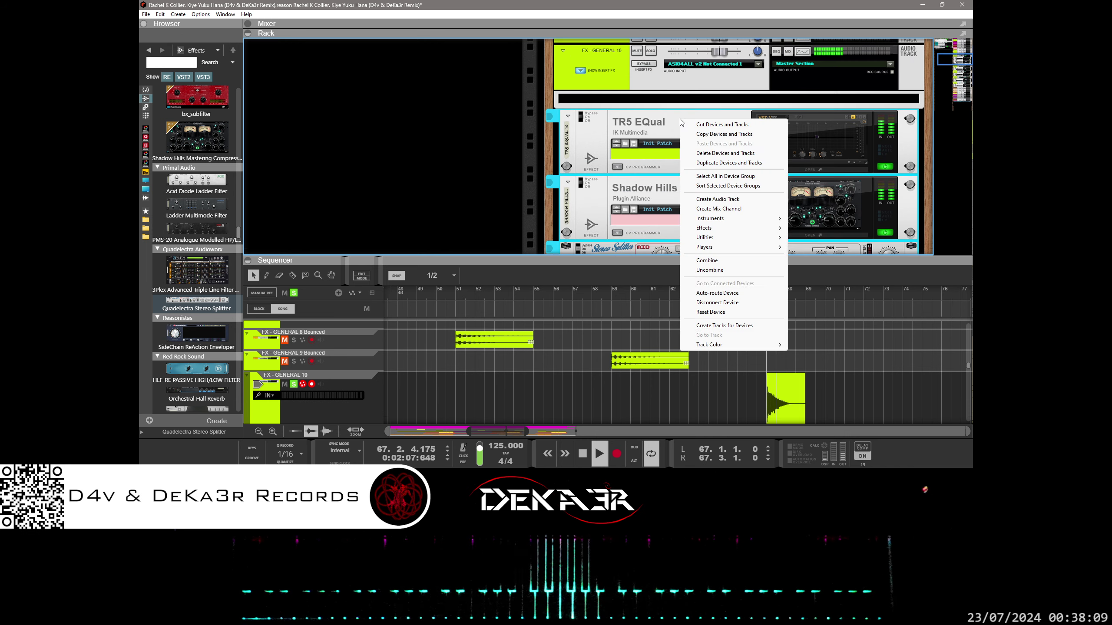
pyautogui.click(718, 260)
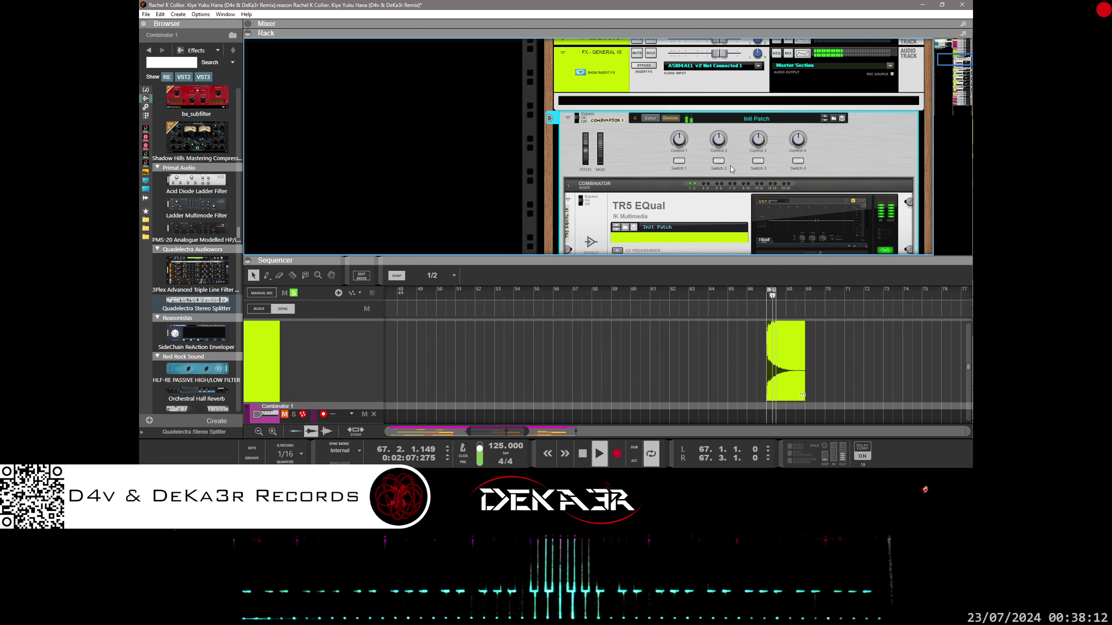
# Save the Combinator patch in the song's project folder under the copied name FX - GENERAL 10
pyautogui.click(841, 118)
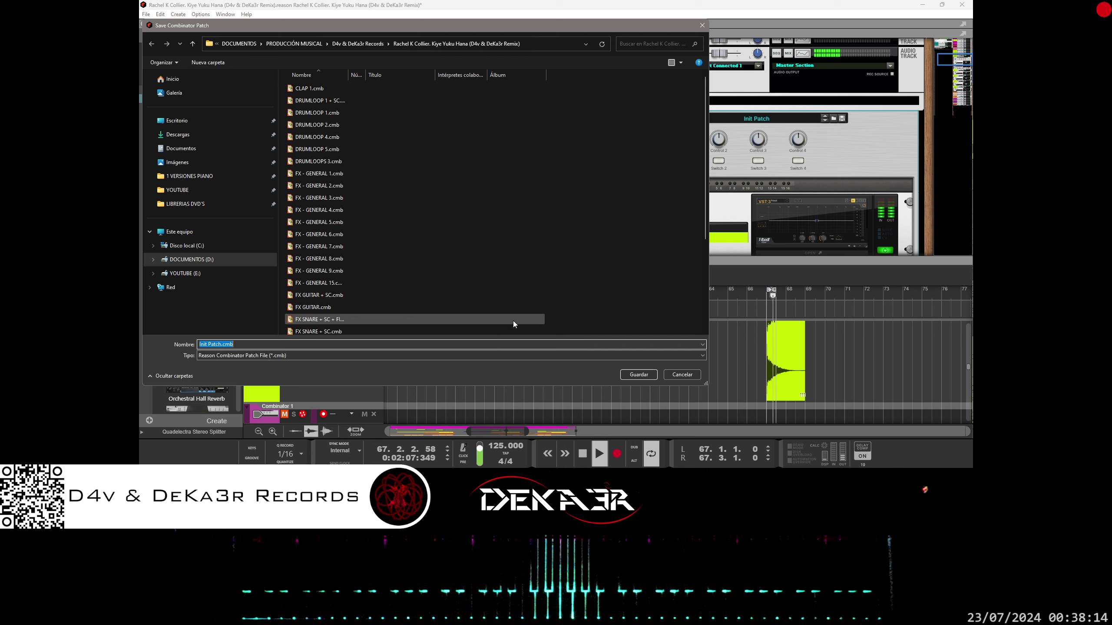
pyautogui.rightClick(434, 344)
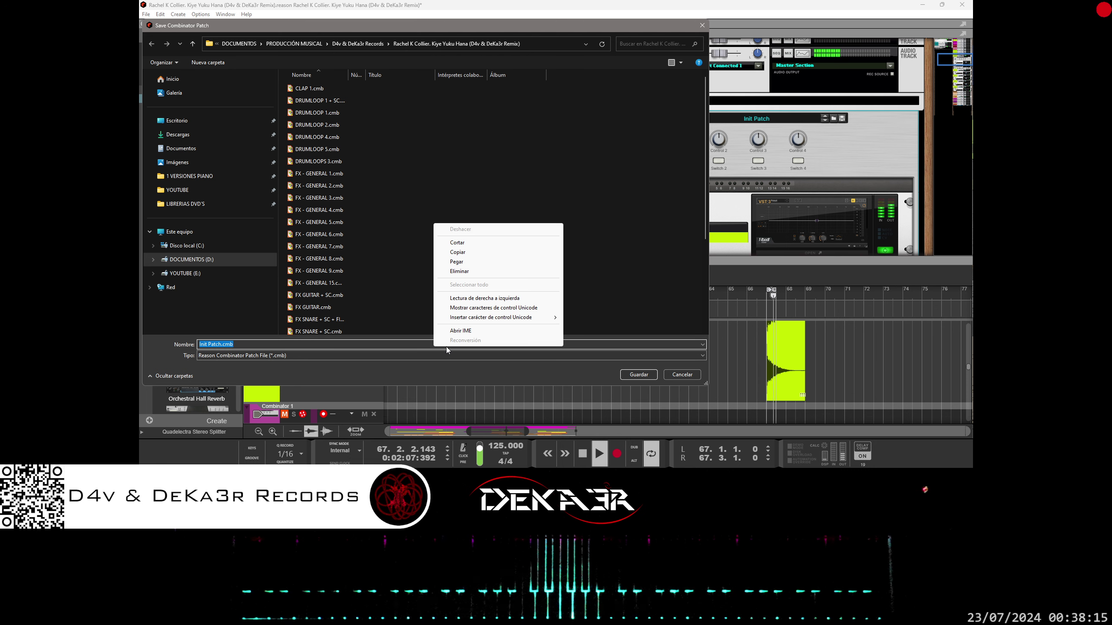
pyautogui.click(456, 262)
pyautogui.click(638, 374)
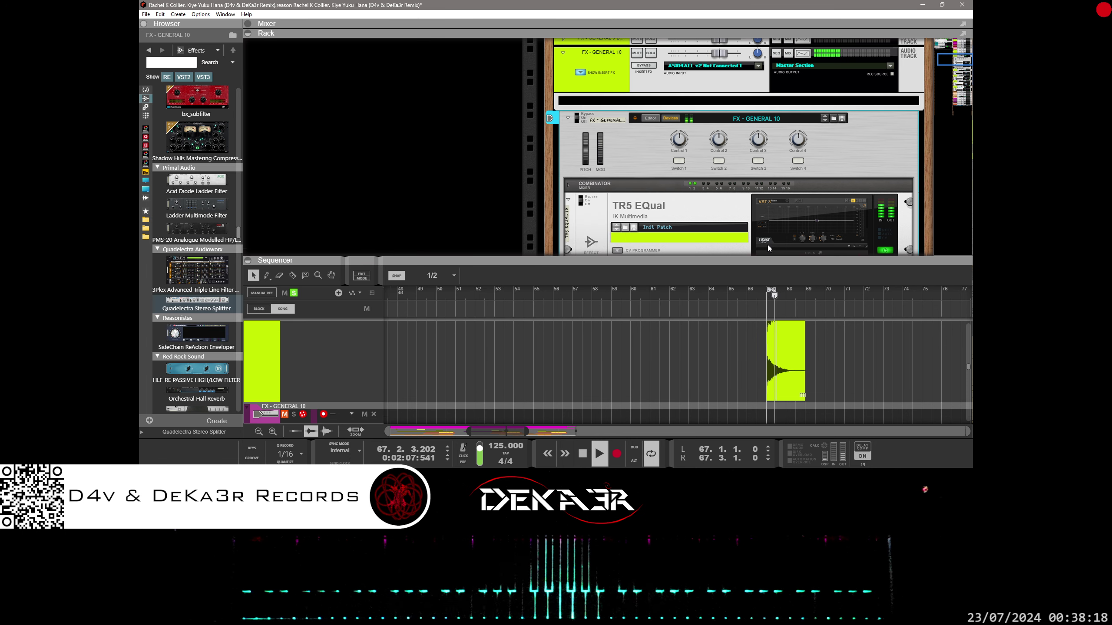
# Enlarge the sequencer area and bring the whole FX - GENERAL 10 audio clip into view
pyautogui.moveTo(819, 259); pyautogui.dragTo(819, 157)
pyautogui.scroll(1, 838, 260)
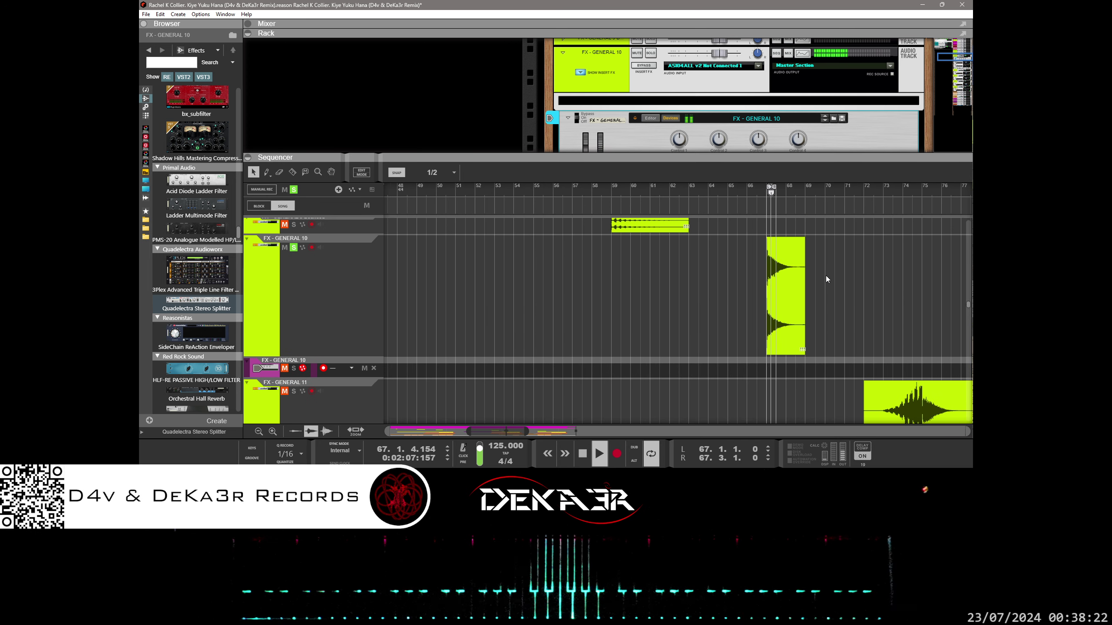
pyautogui.rightClick(796, 290)
pyautogui.moveTo(821, 279)
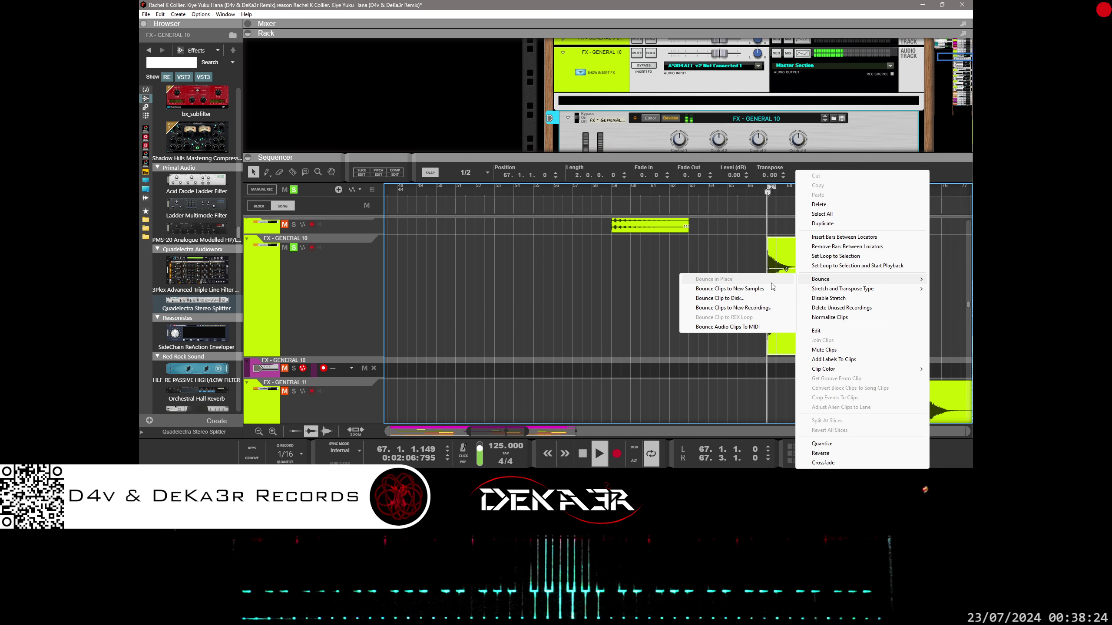
pyautogui.click(743, 259)
# Stop playback and bounce the FX - GENERAL 10 audio clip in place
pyautogui.press('space')
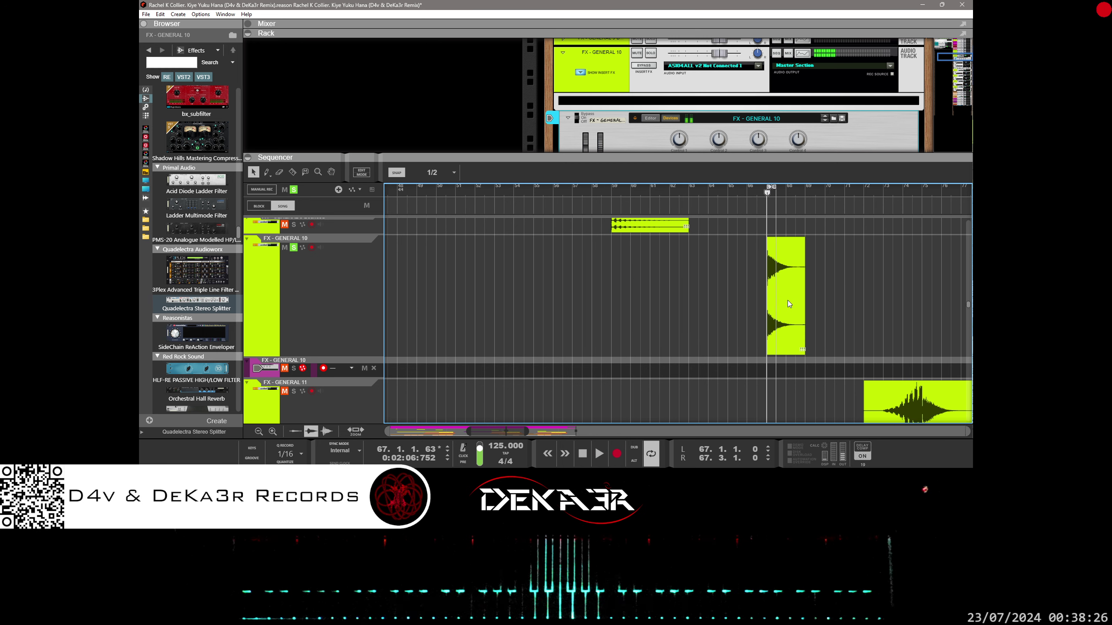
pyautogui.rightClick(788, 301)
pyautogui.moveTo(804, 113)
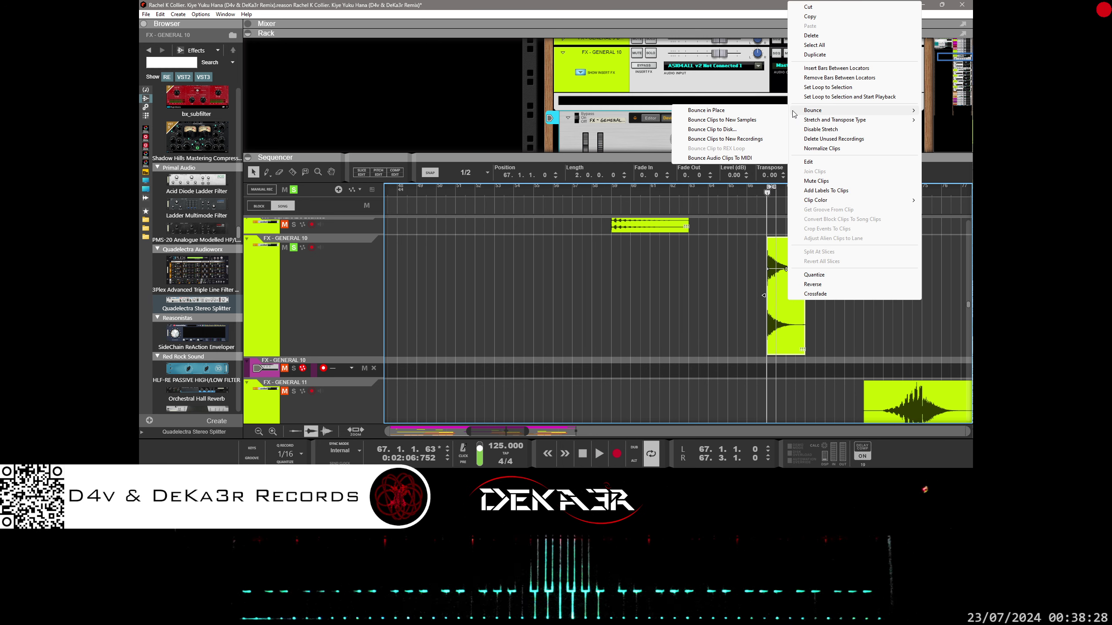
pyautogui.click(718, 110)
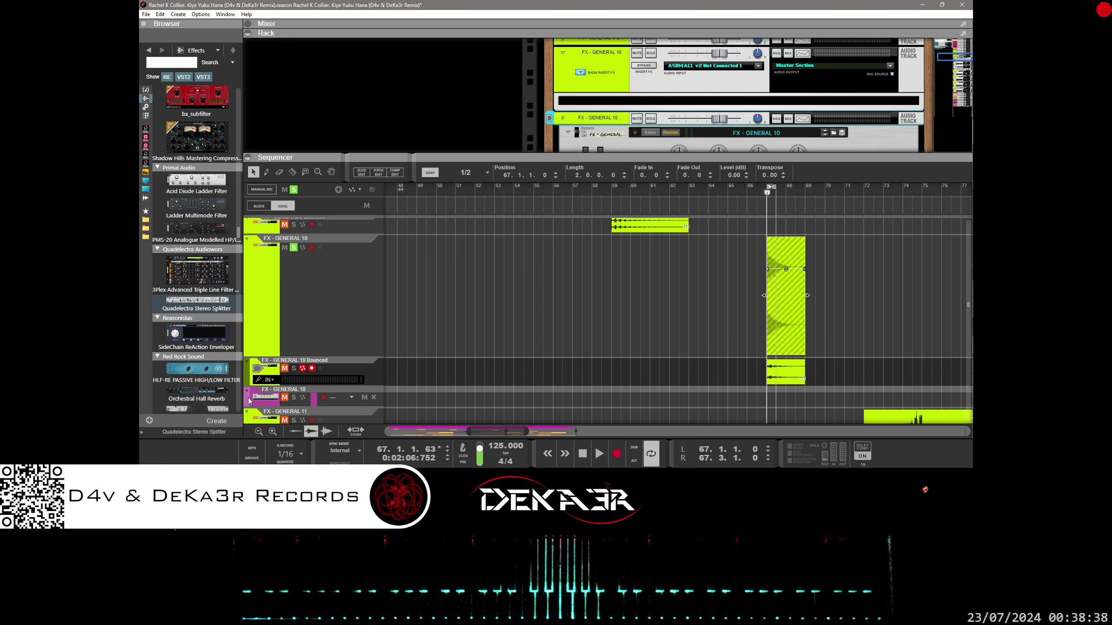
# Delete the FX - GENERAL 10 Combinator track and the original FX - GENERAL 10 audio track, keeping the bounced one
pyautogui.click(248, 401)
pyautogui.press('Delete')
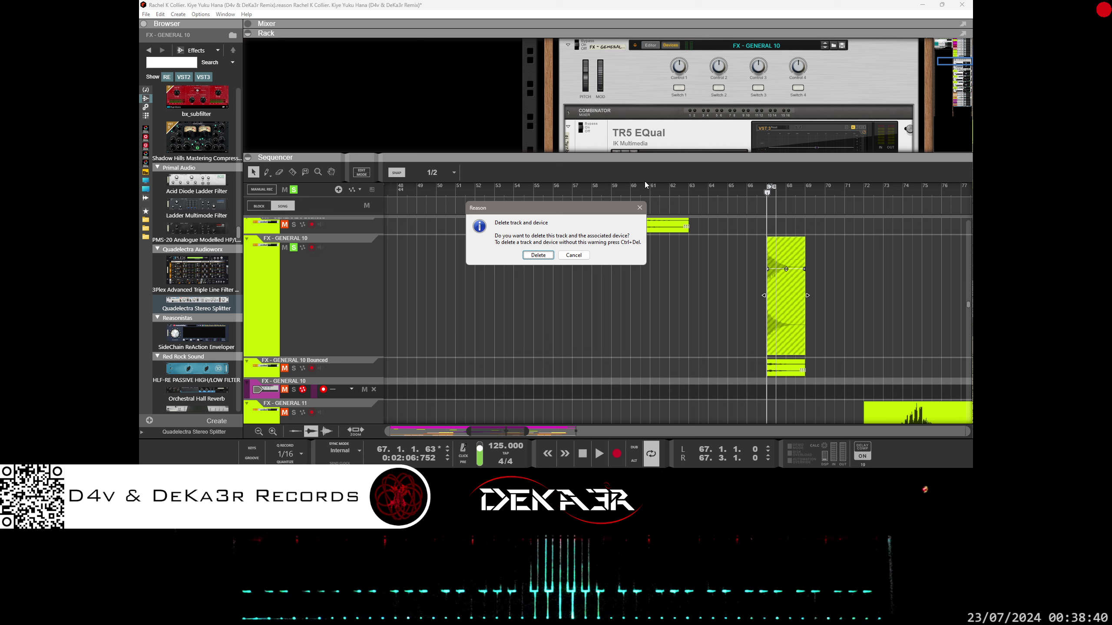
pyautogui.click(534, 255)
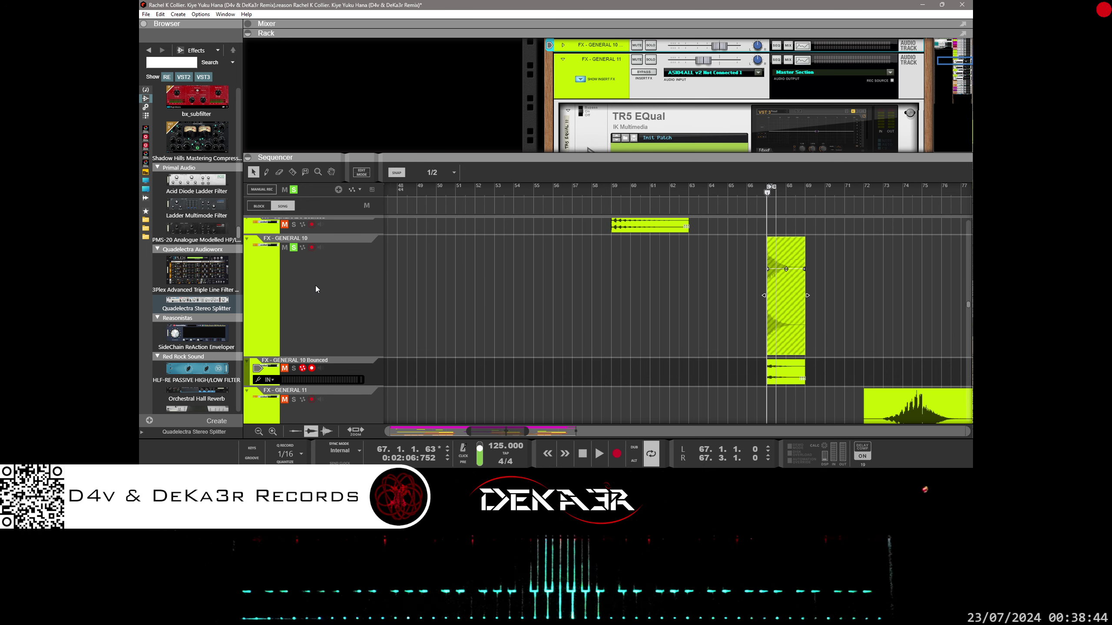
pyautogui.click(279, 297)
pyautogui.press('Delete')
pyautogui.click(538, 254)
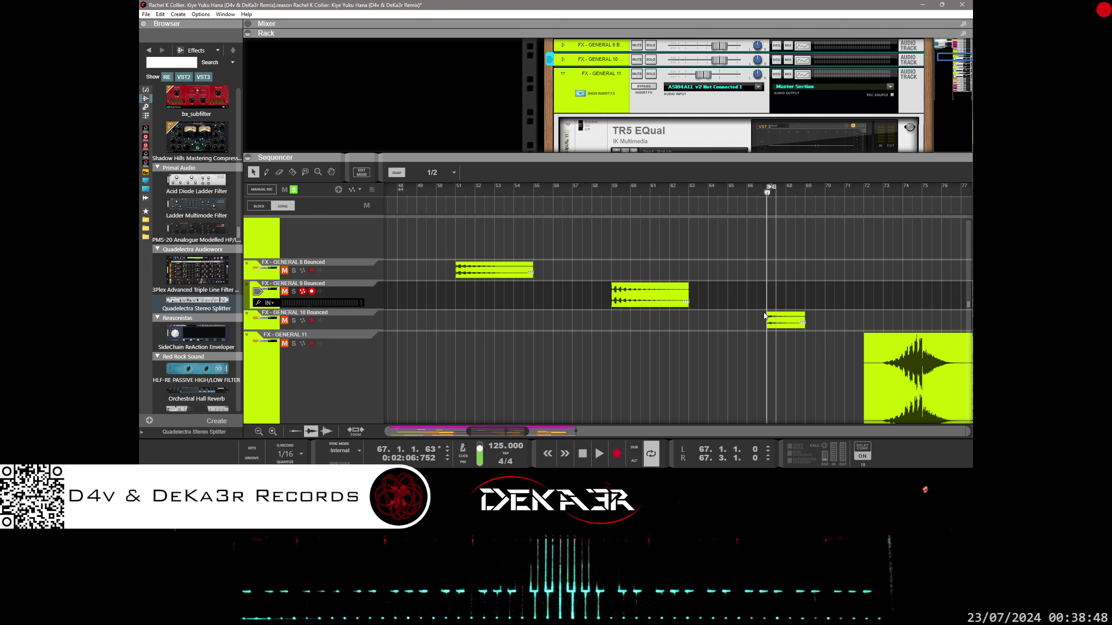
# Play the FX - GENERAL 10 Bounced track in solo and extend the loop end to bar 69
pyautogui.press('space')
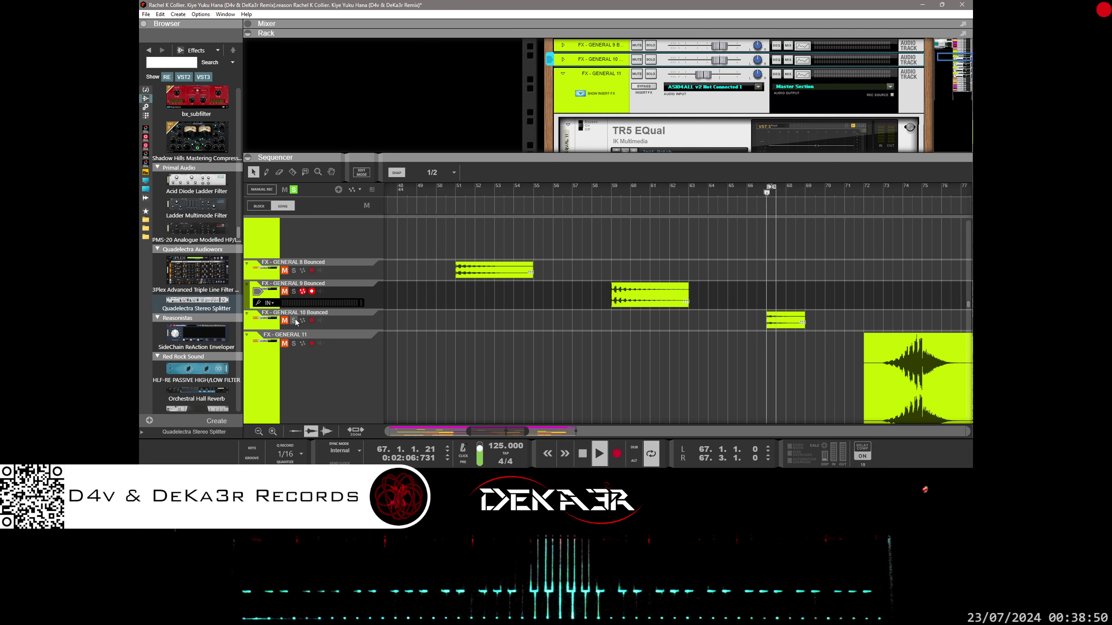
pyautogui.scroll(-5, 627, 356)
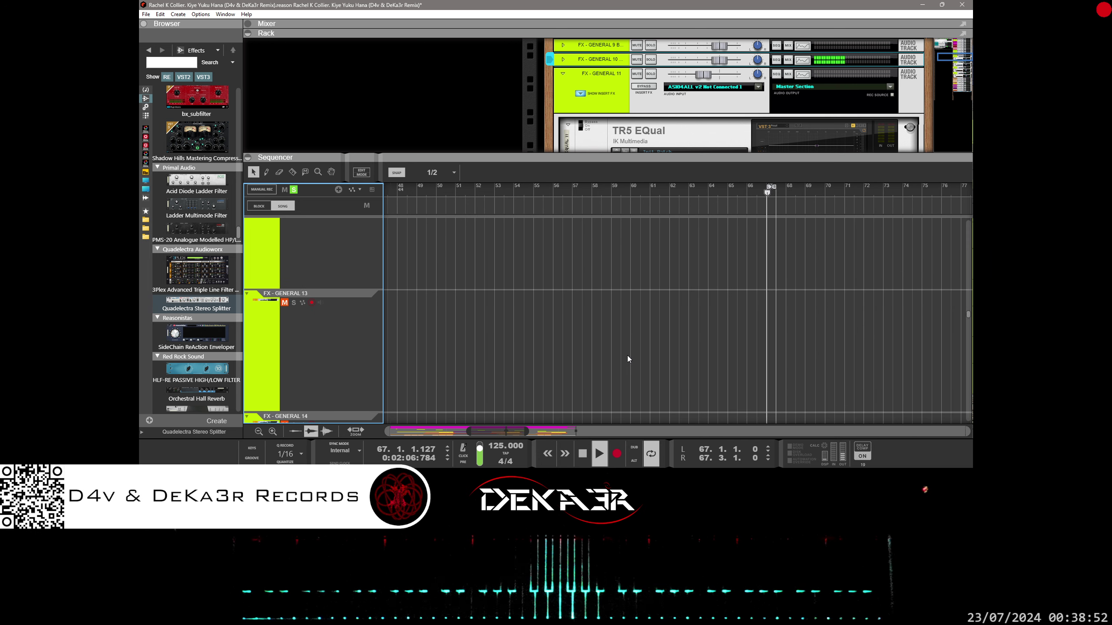
pyautogui.moveTo(769, 186)
pyautogui.mouseDown()
pyautogui.moveTo(759, 187)
pyautogui.moveTo(804, 187)
pyautogui.moveTo(769, 192)
pyautogui.mouseUp()
# Solo the SYNTH V1 track to hear it together with the bounced FX - GENERAL 10 clip
pyautogui.scroll(-1, 769, 192)
pyautogui.scroll(-5, 773, 265)
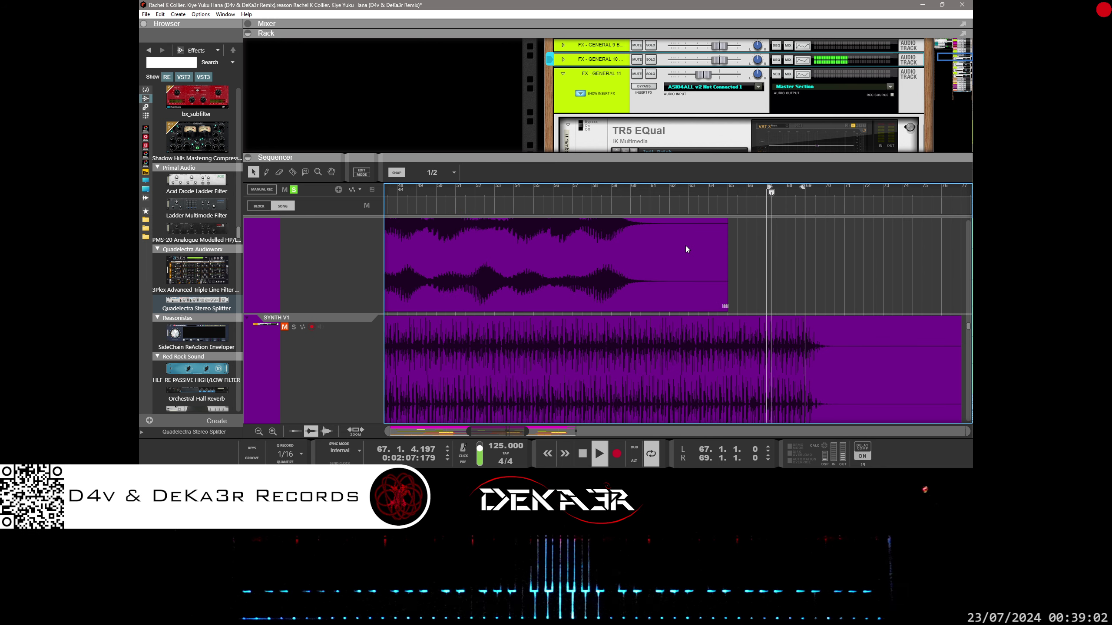
pyautogui.scroll(-2, 685, 248)
pyautogui.click(293, 270)
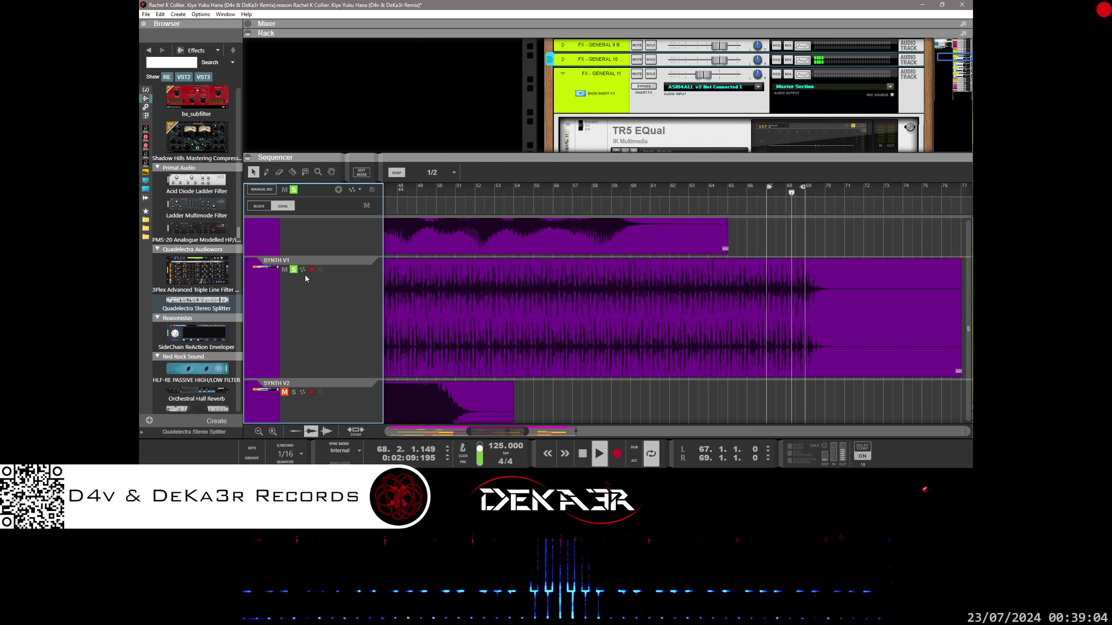
pyautogui.scroll(2, 379, 305)
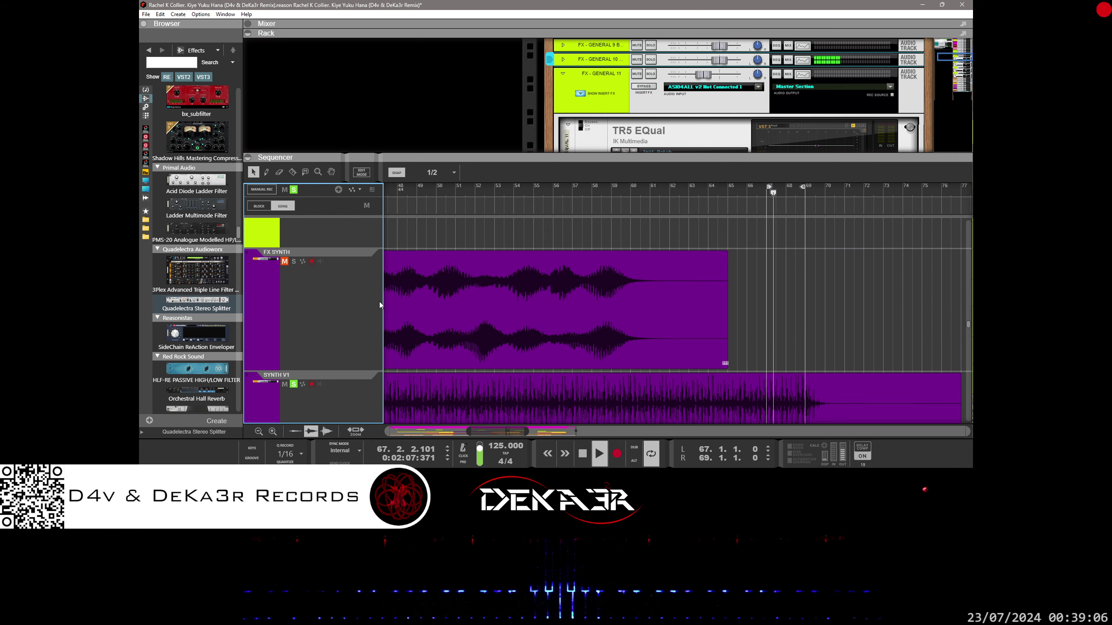
pyautogui.scroll(3, 382, 290)
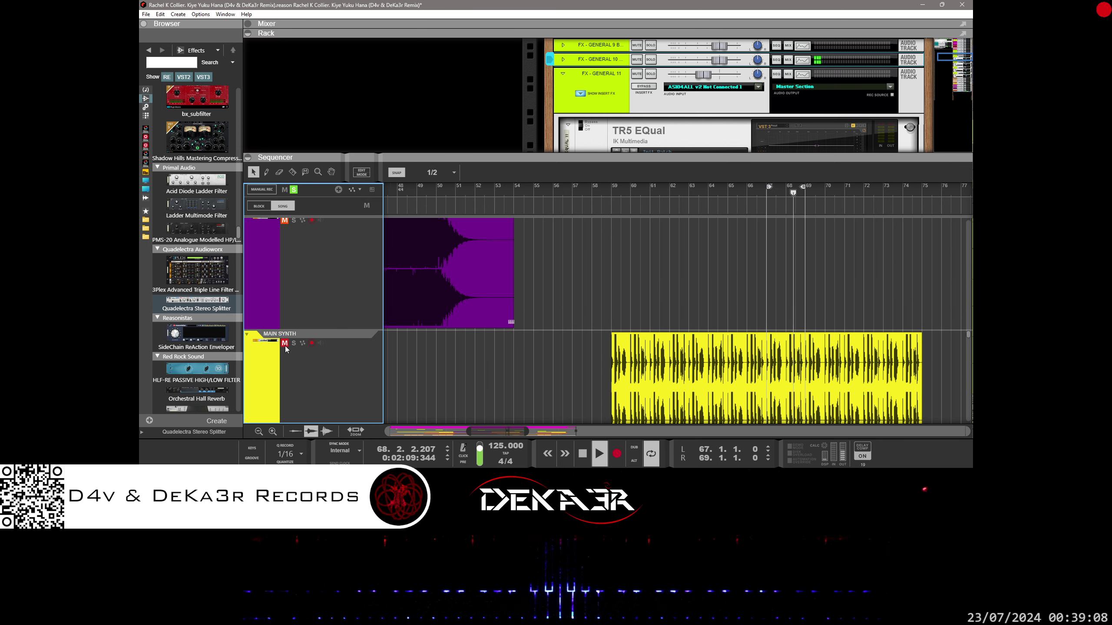
pyautogui.scroll(3, 314, 299)
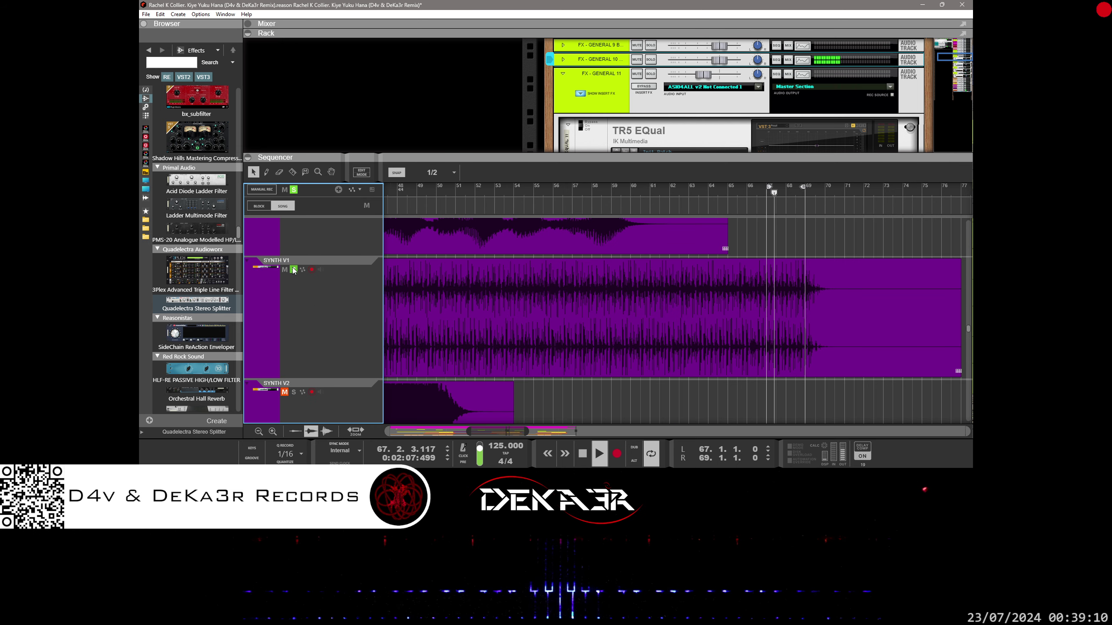
pyautogui.scroll(-3, 354, 301)
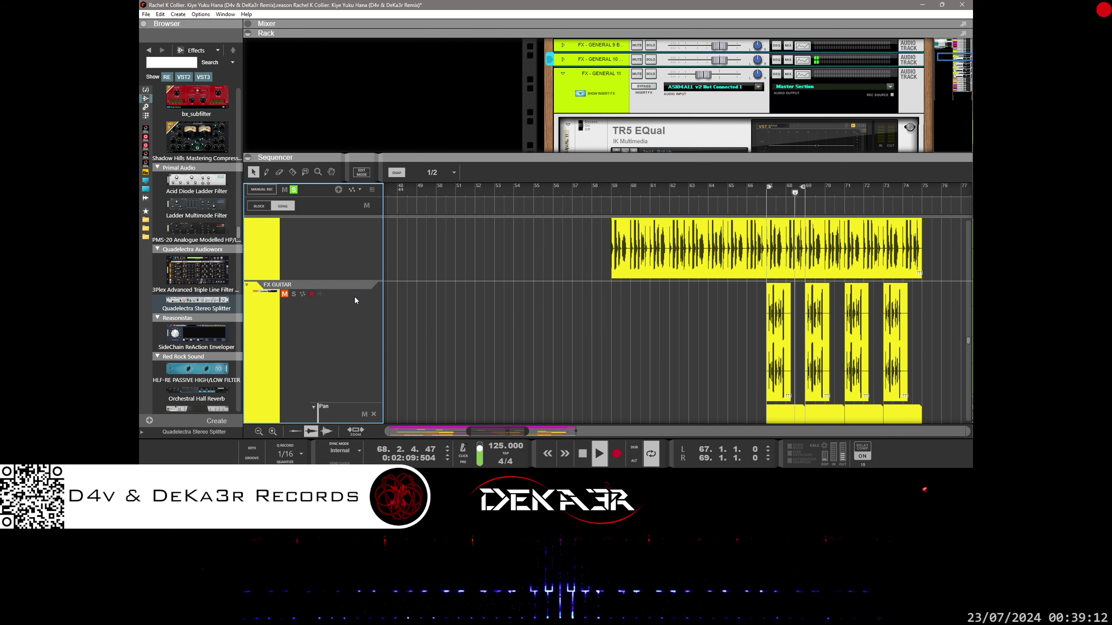
# Solo the FX GUITAR and MAIN SYNTH tracks alongside the bounced effect
pyautogui.click(294, 294)
pyautogui.click(285, 294)
pyautogui.scroll(3, 294, 291)
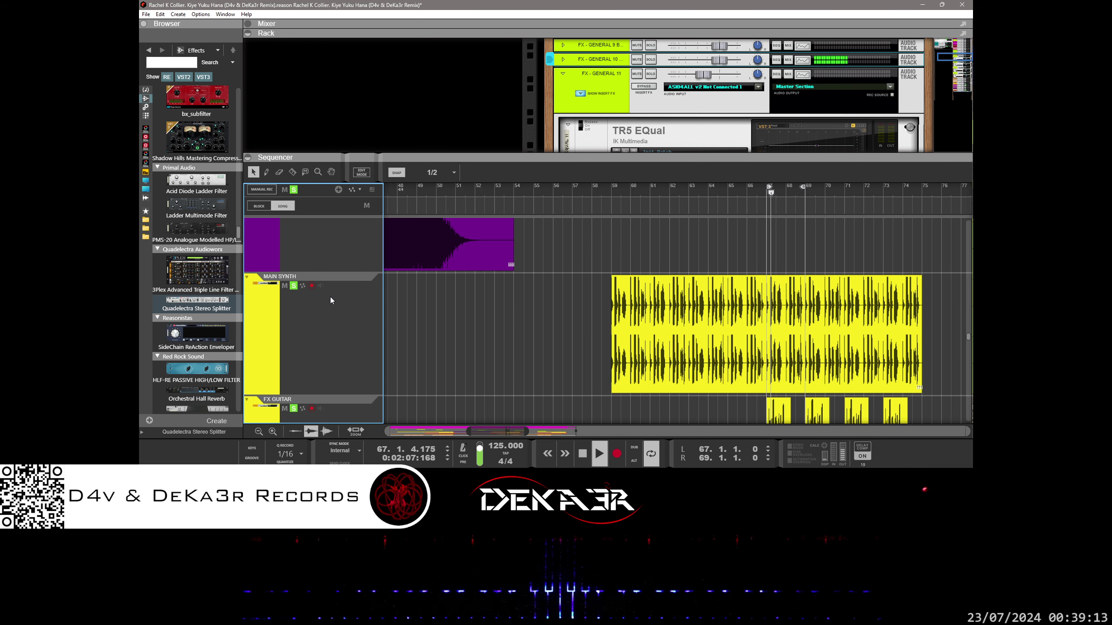
pyautogui.click(293, 285)
pyautogui.scroll(-5, 594, 308)
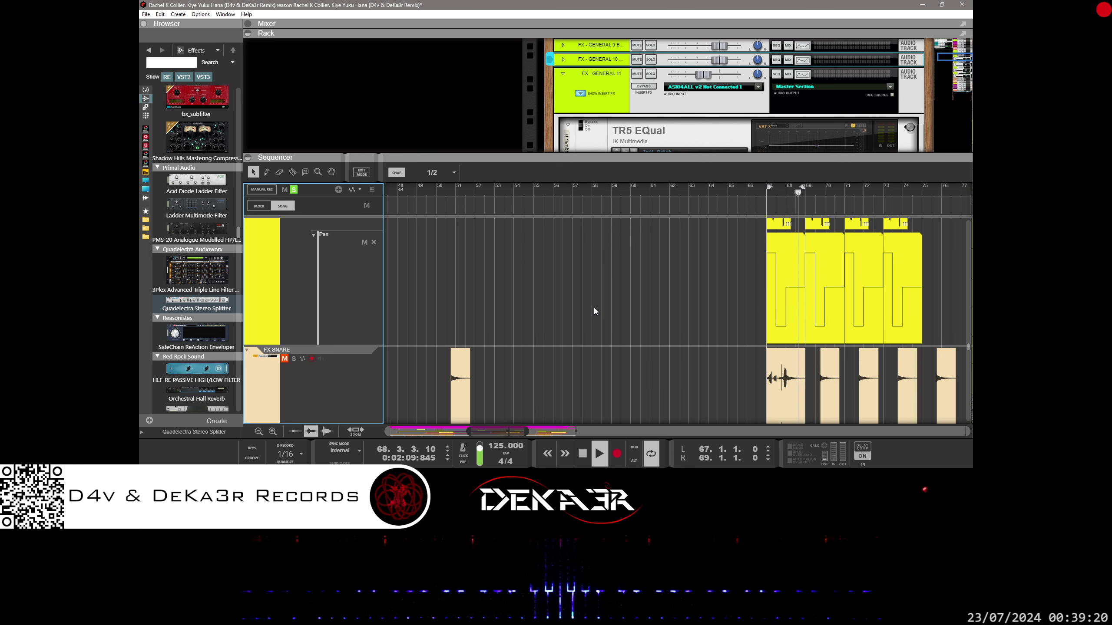
# Solo the FX SNARE, SYNTH ARP, first MAIN BASS, KICK and SC tracks to hear the effect in the mix
pyautogui.scroll(-2, 595, 307)
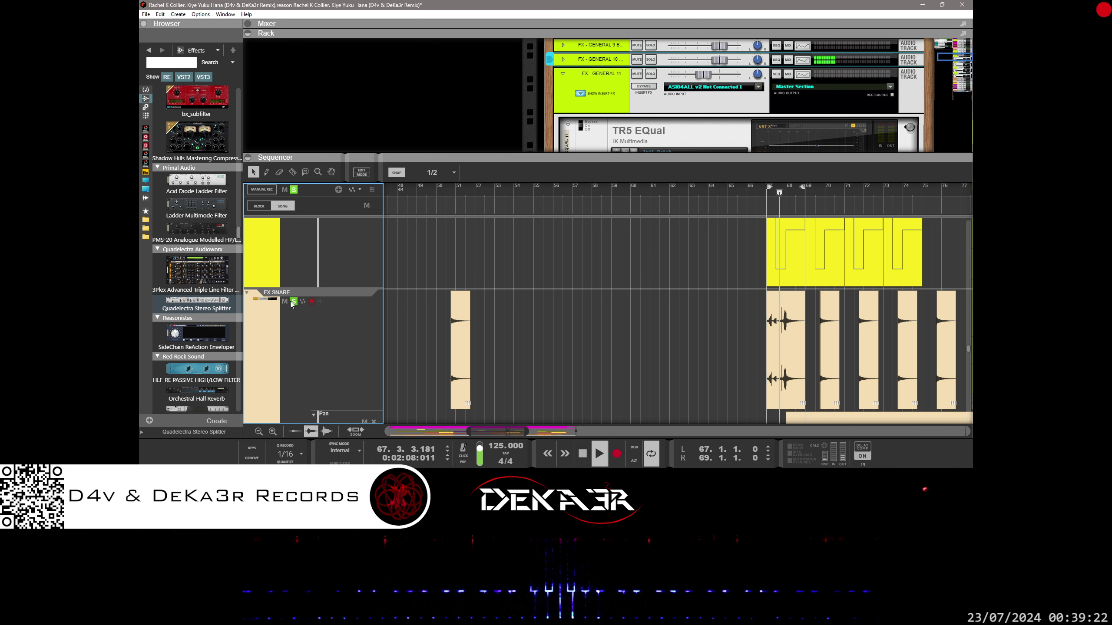
pyautogui.scroll(-4, 320, 310)
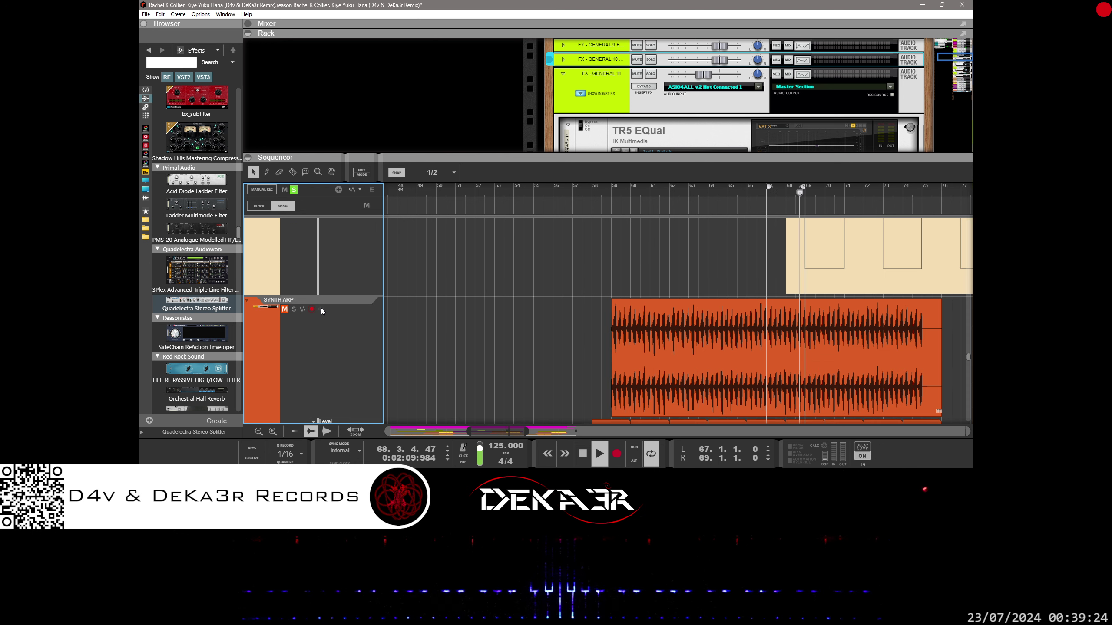
pyautogui.scroll(-4, 322, 309)
pyautogui.scroll(2, 322, 305)
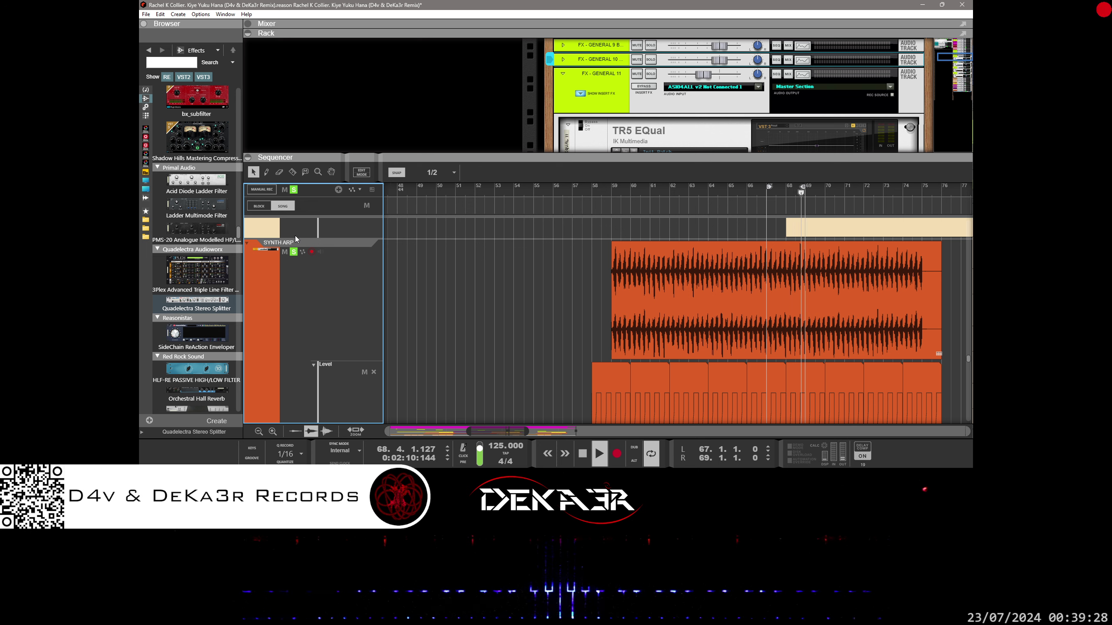
pyautogui.scroll(-6, 292, 259)
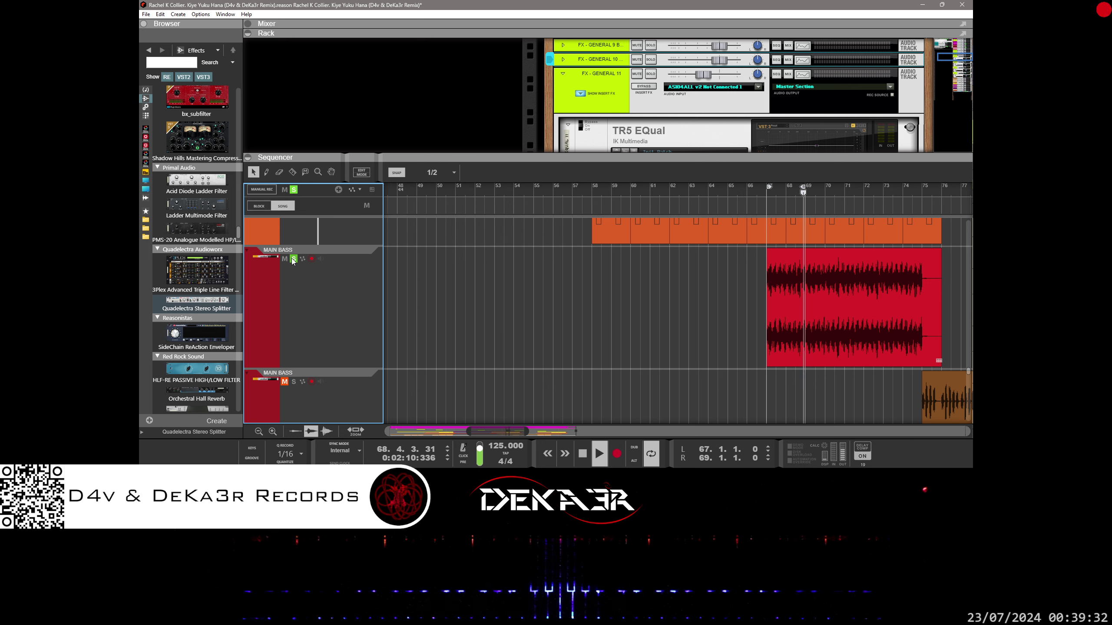
pyautogui.scroll(-10, 292, 260)
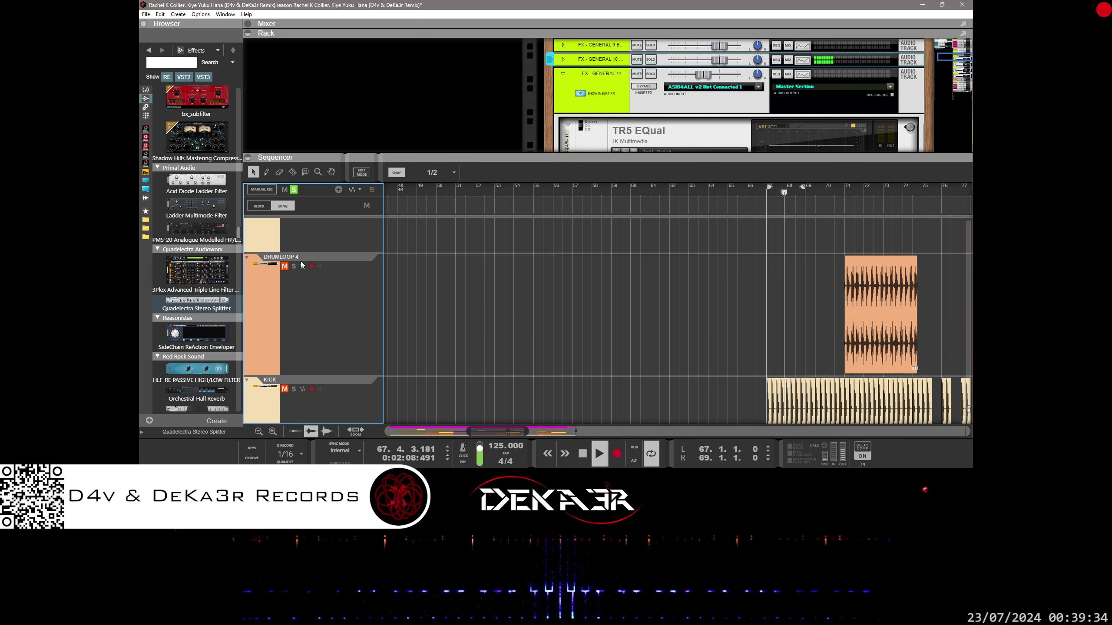
pyautogui.scroll(4, 298, 262)
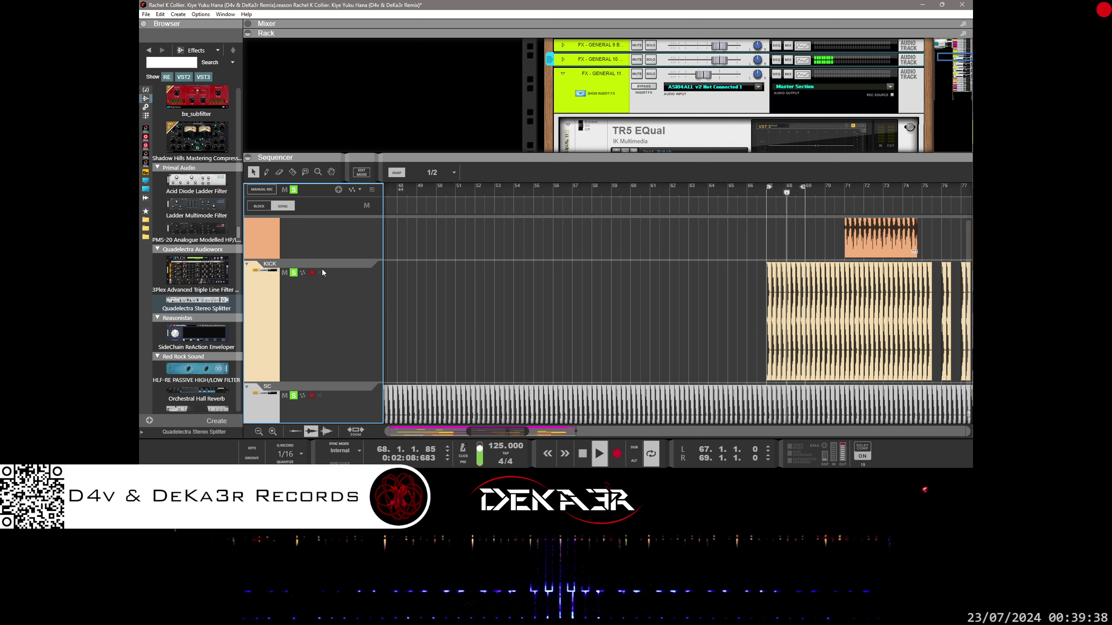
# Turn off solo on the KICK, SC and first MAIN BASS tracks
pyautogui.click(293, 273)
pyautogui.scroll(6, 347, 296)
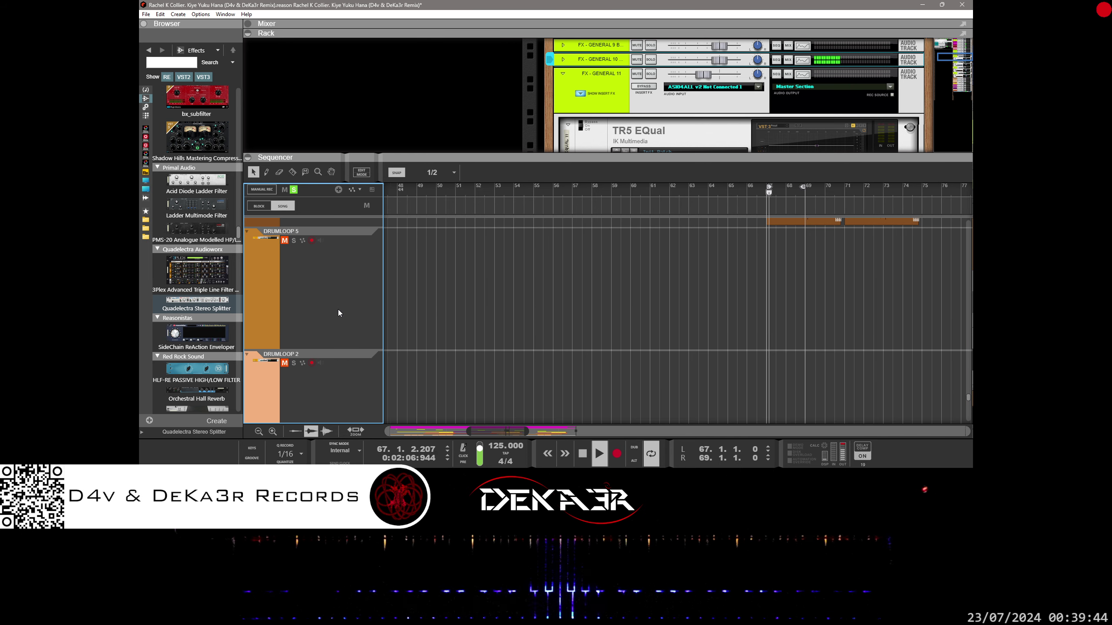
pyautogui.scroll(3, 338, 309)
pyautogui.scroll(3, 311, 328)
pyautogui.scroll(2, 320, 323)
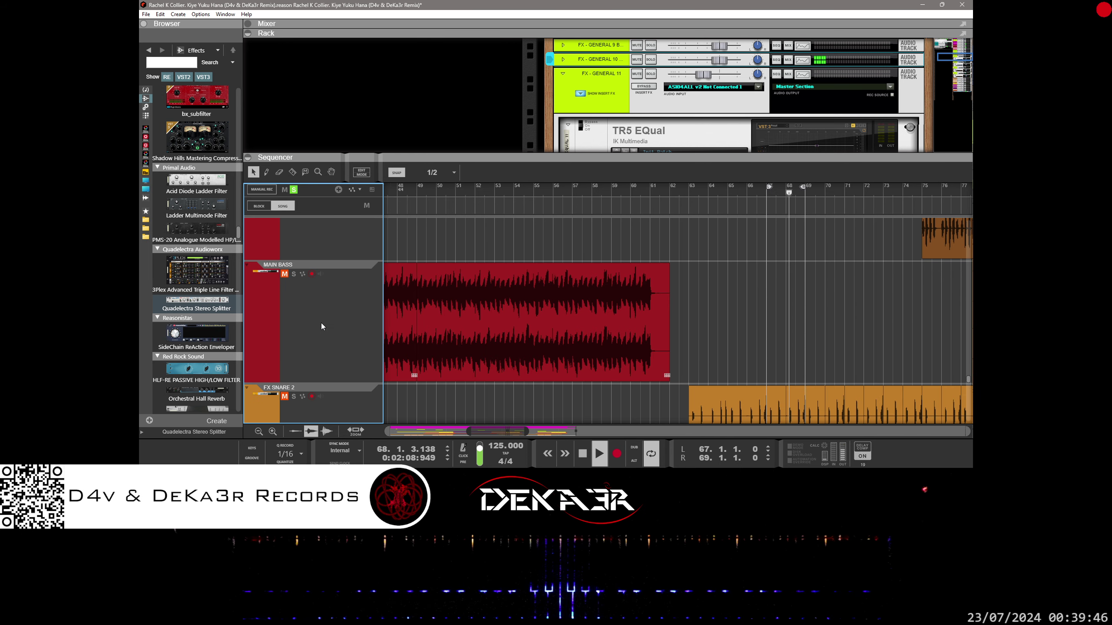
pyautogui.scroll(5, 320, 323)
pyautogui.scroll(-2, 311, 338)
pyautogui.click(293, 315)
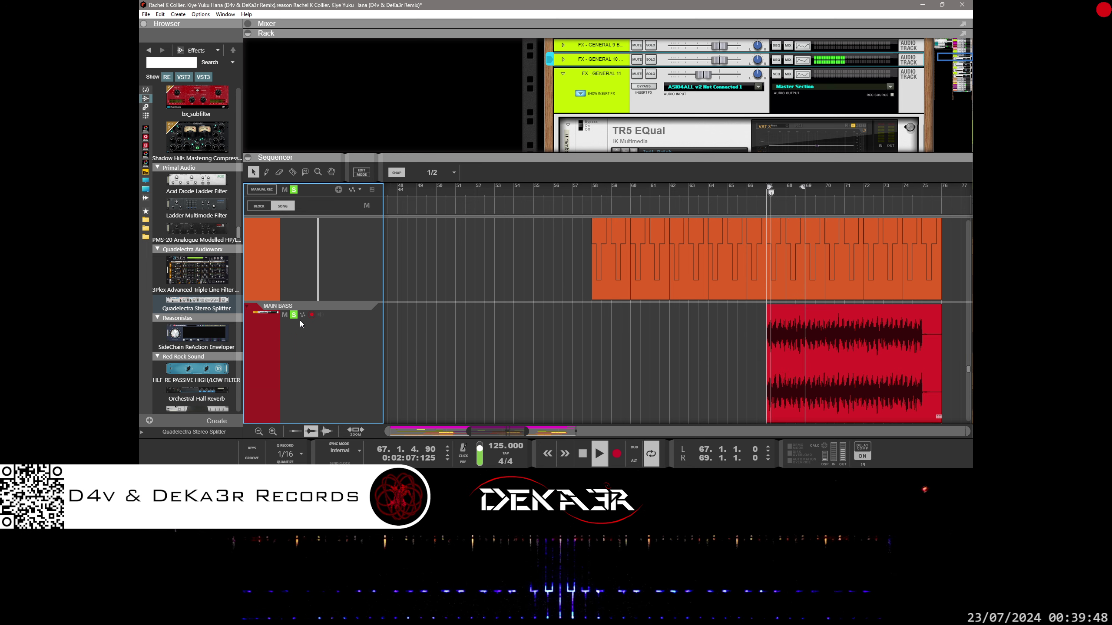
# Turn off solo on the SYNTH ARP, FX SNARE, FX GUITAR and MAIN SYNTH tracks
pyautogui.scroll(4, 361, 324)
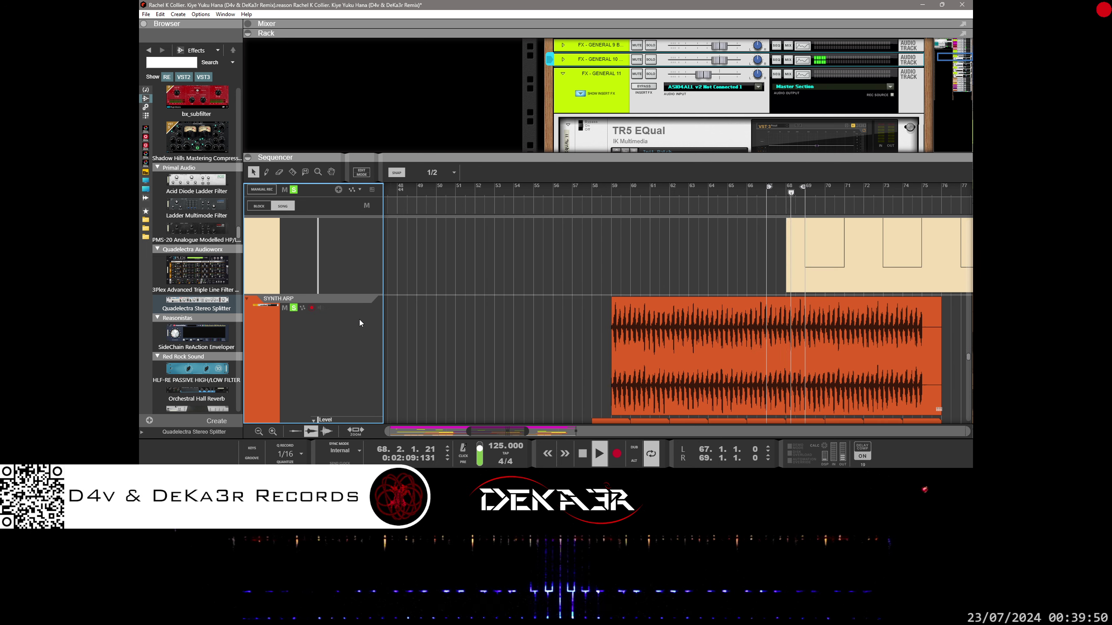
pyautogui.scroll(2, 360, 323)
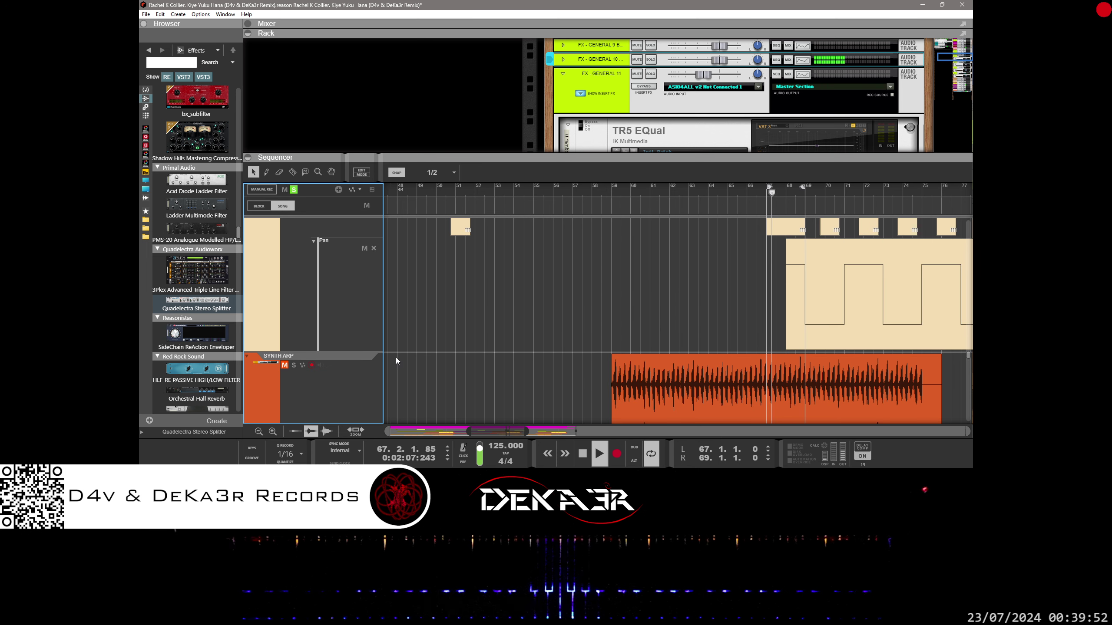
pyautogui.scroll(4, 396, 357)
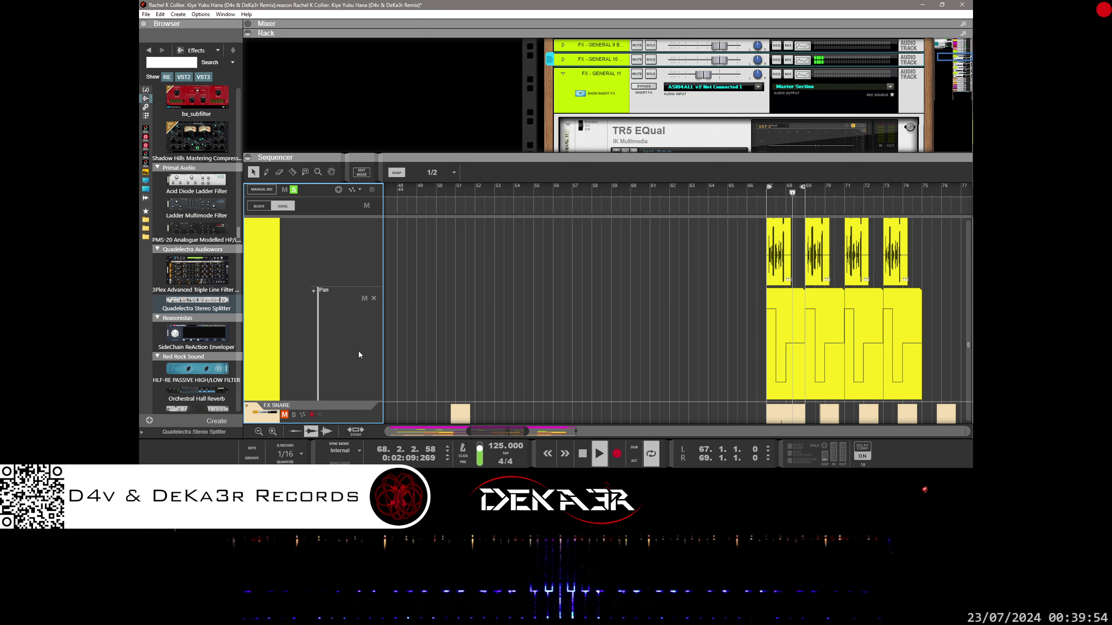
pyautogui.scroll(3, 358, 351)
pyautogui.scroll(4, 394, 348)
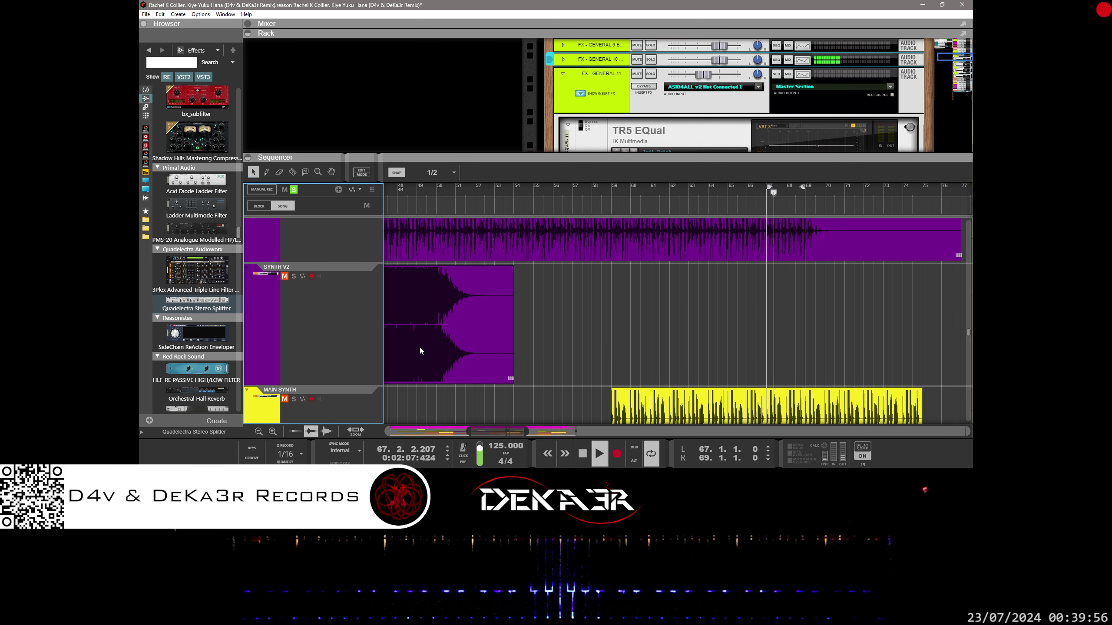
pyautogui.scroll(-1, 419, 346)
pyautogui.scroll(2, 323, 351)
pyautogui.scroll(1, 322, 342)
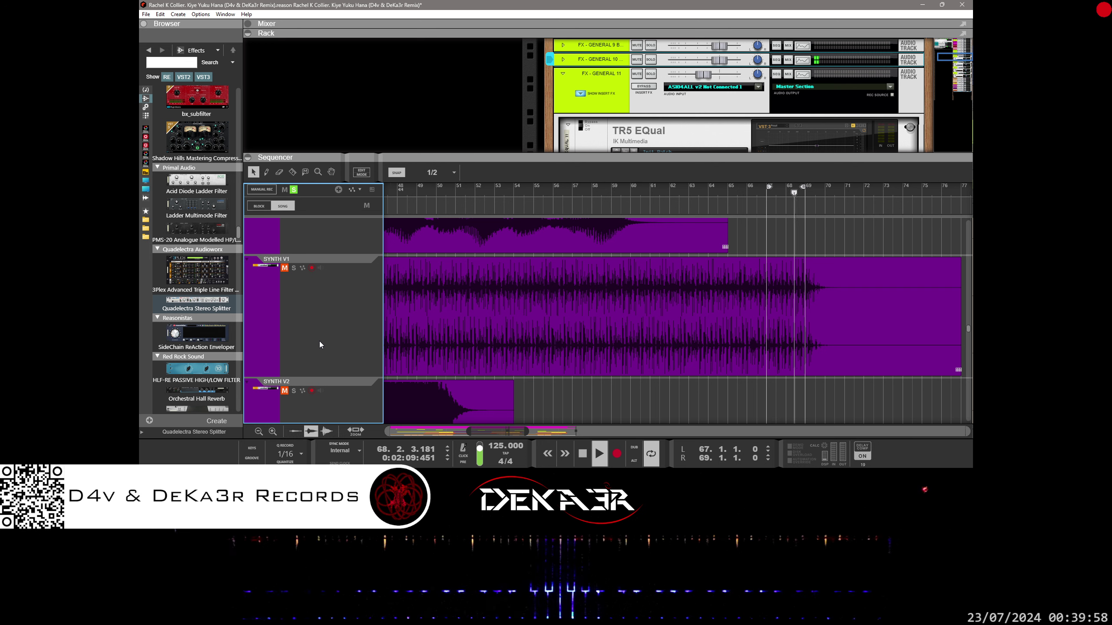
# Solo the FX - GENERAL 11 audio track
pyautogui.scroll(2, 307, 291)
pyautogui.scroll(1, 306, 275)
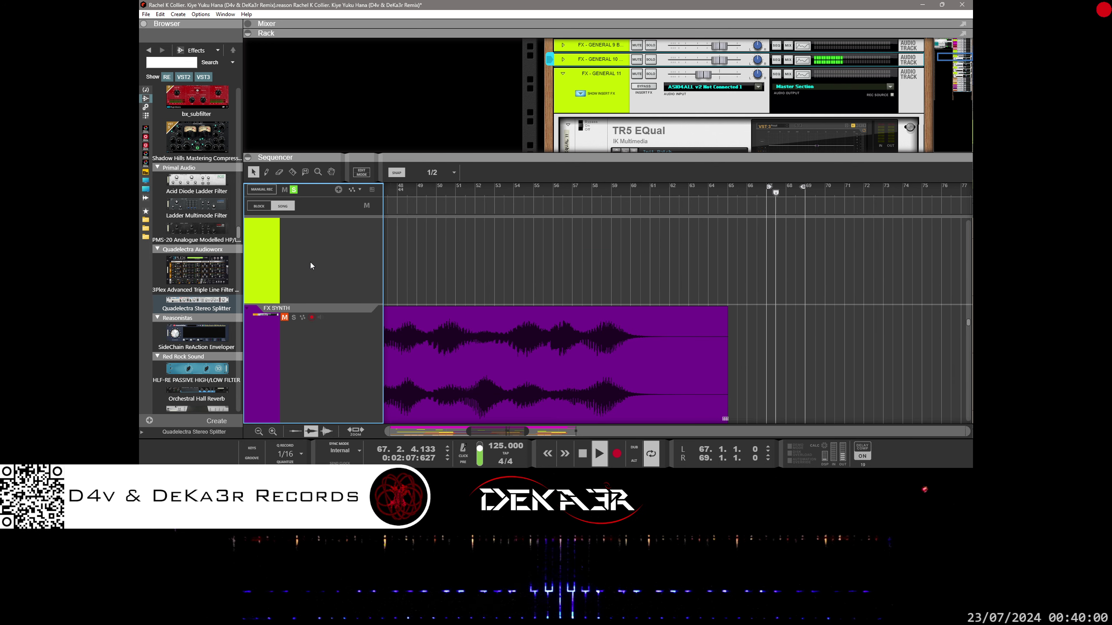
pyautogui.scroll(4, 311, 263)
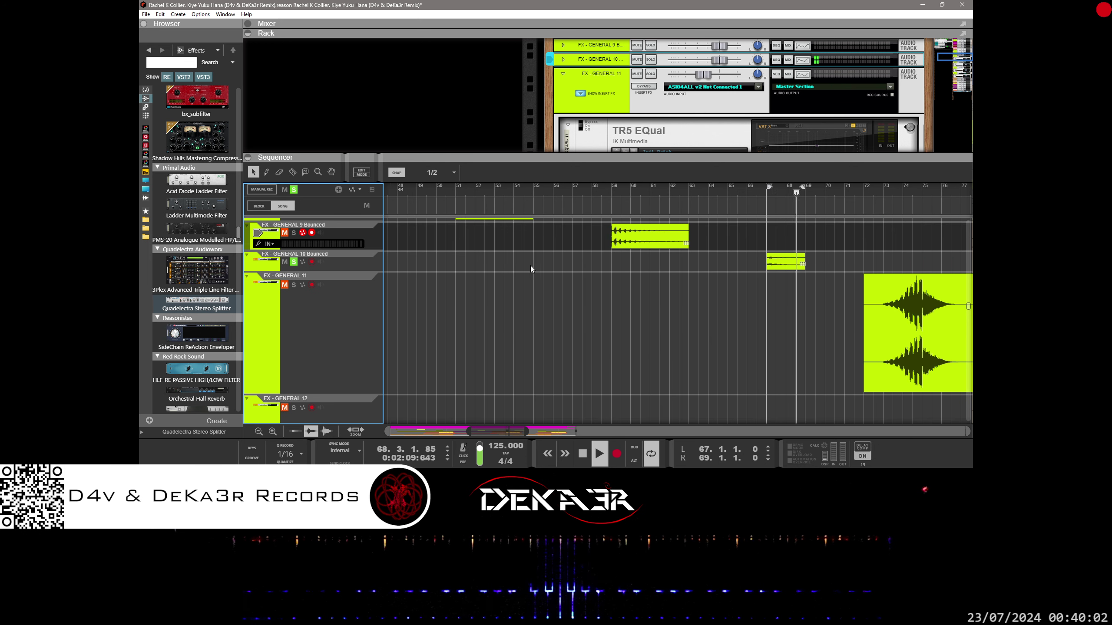
pyautogui.click(285, 285)
pyautogui.click(293, 285)
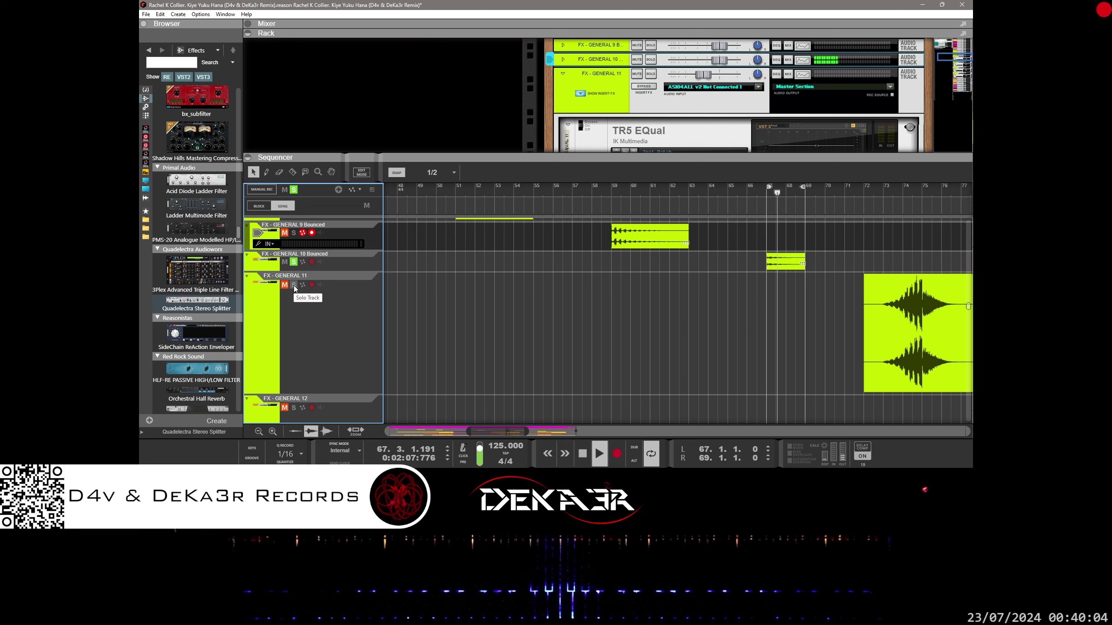
# Loop the peak of the FX - GENERAL 11 clip from 74.3.1 to 75.1.1 and play from the loop start
pyautogui.moveTo(494, 431); pyautogui.dragTo(520, 431)
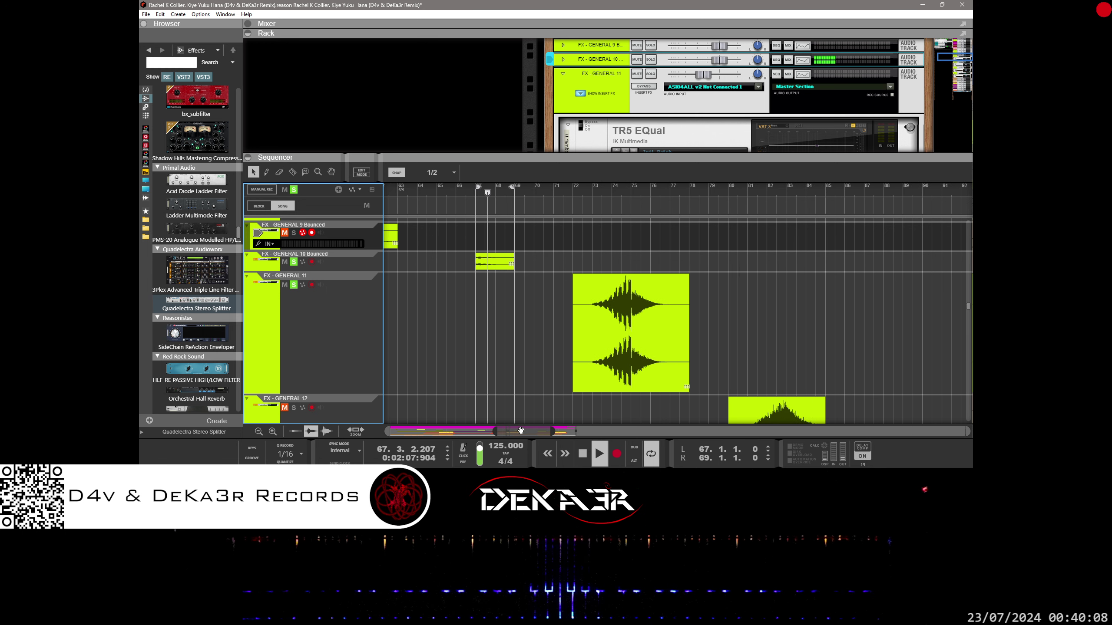
pyautogui.keyDown('ctrl'); pyautogui.click(620, 194); pyautogui.keyUp('ctrl')
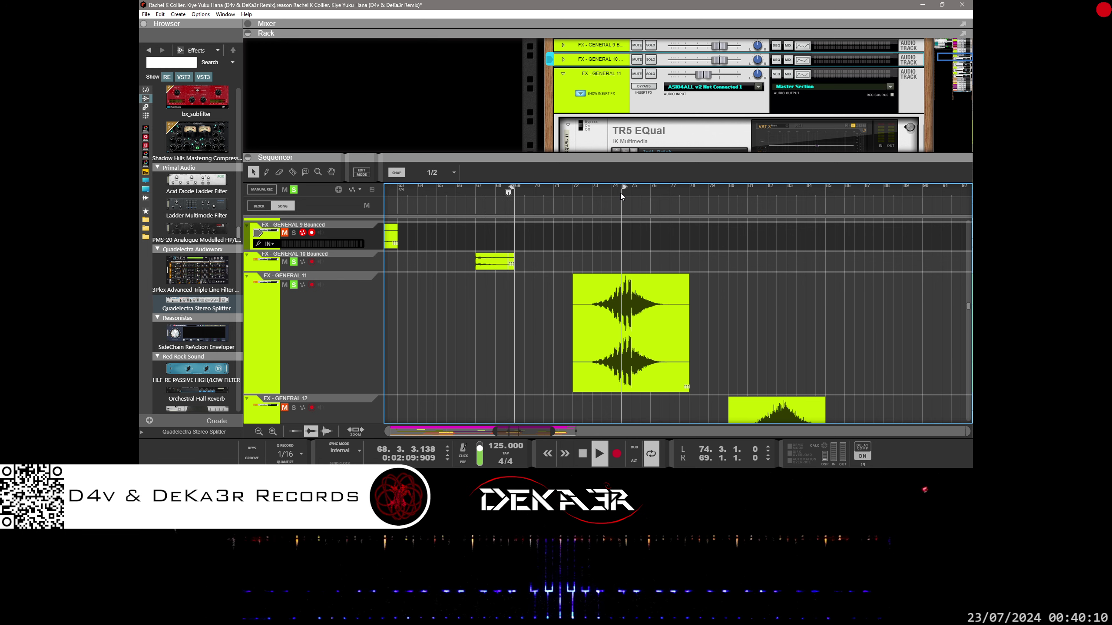
pyautogui.keyDown('alt'); pyautogui.click(637, 191); pyautogui.keyUp('alt')
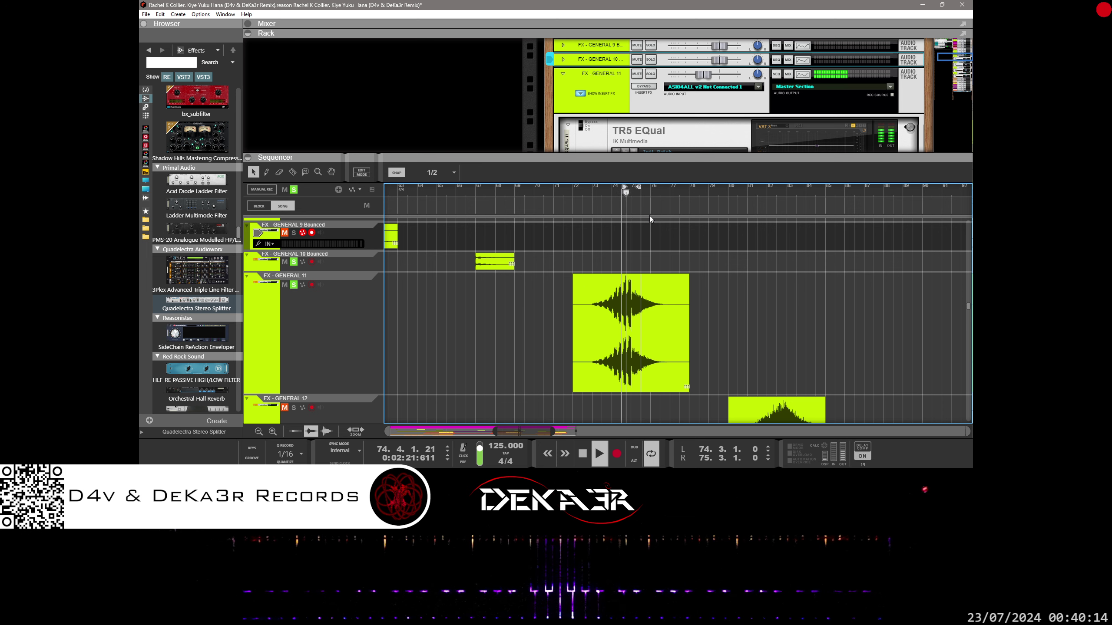
pyautogui.moveTo(637, 188); pyautogui.dragTo(630, 189)
pyautogui.click(623, 191)
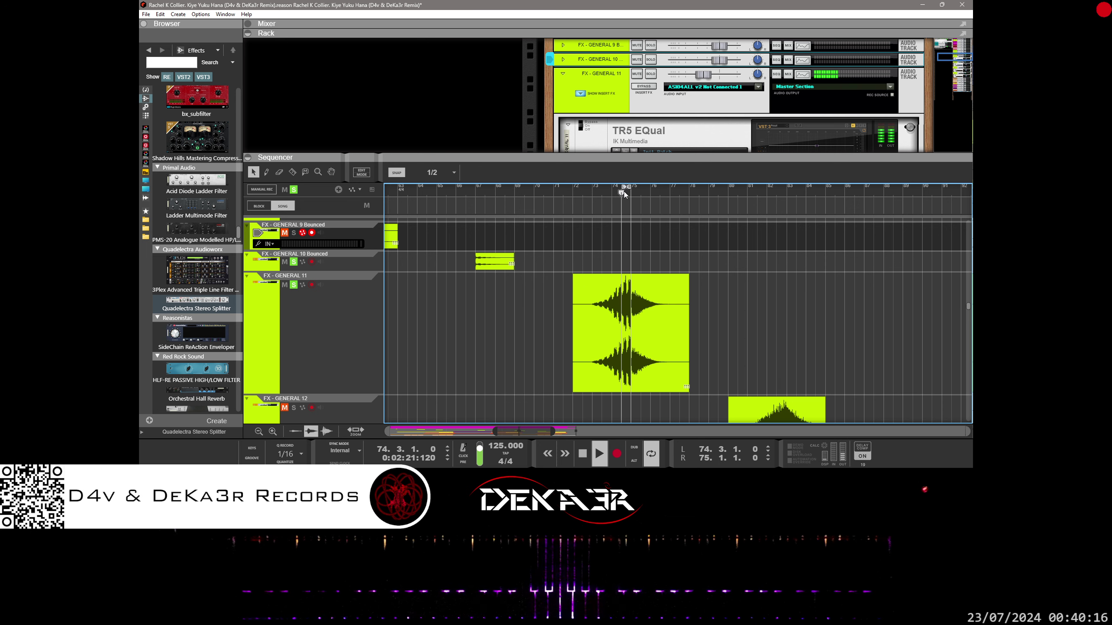
# Save the song and add a Shadow Hills Mastering Compressor after TR5 EQual in the FX - GENERAL 11 insert effects
pyautogui.click(315, 318)
pyautogui.hotkey('ctrl', 's')
pyautogui.scroll(-2, 611, 109)
pyautogui.moveTo(197, 141)
pyautogui.mouseDown()
pyautogui.moveTo(633, 124)
pyautogui.moveTo(619, 151)
pyautogui.moveTo(630, 213)
pyautogui.mouseUp()
pyautogui.scroll(3, 637, 167)
# Cable a Spider Audio splitter output to the Shadow Hills compressor's side-chain input, and open the compressor's plugin window over the rack
pyautogui.press('Tab')
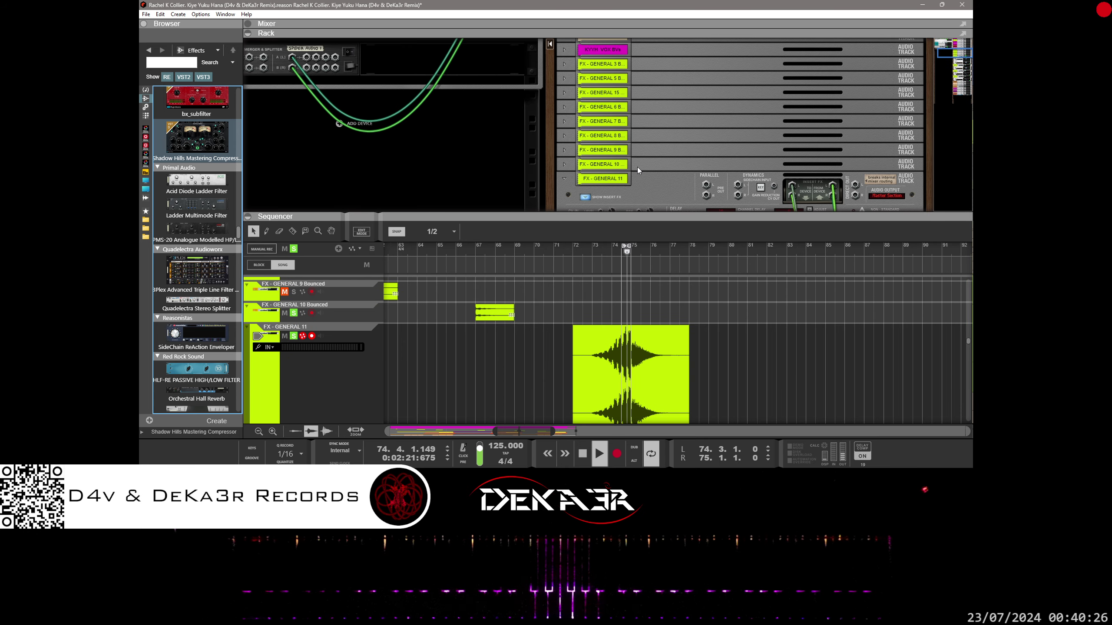
pyautogui.moveTo(337, 61); pyautogui.dragTo(830, 187)
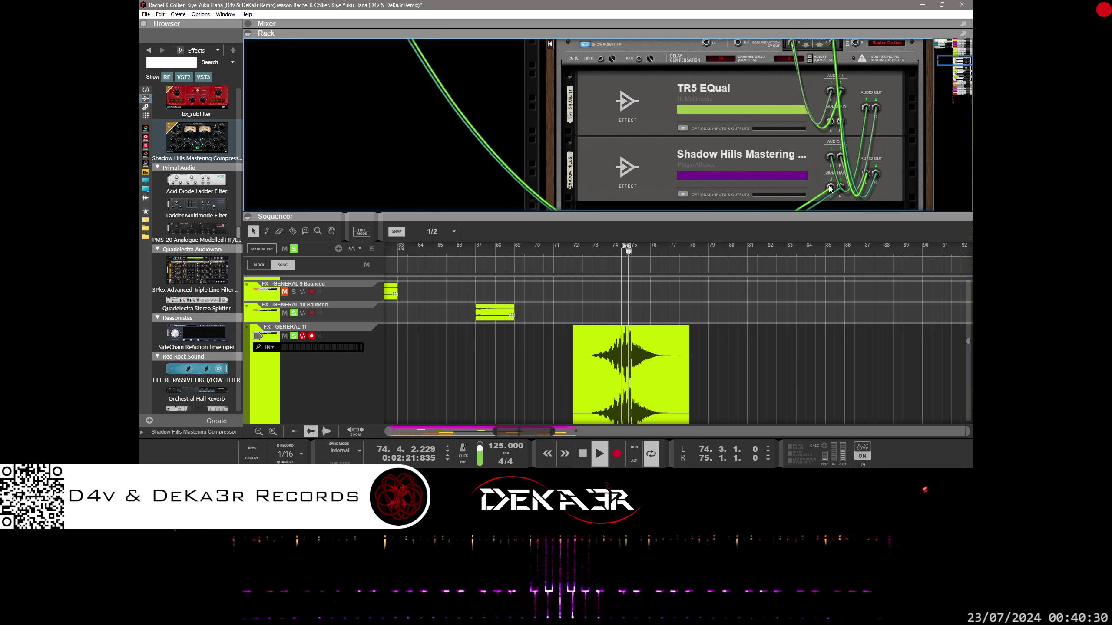
pyautogui.press('Tab')
pyautogui.click(783, 163)
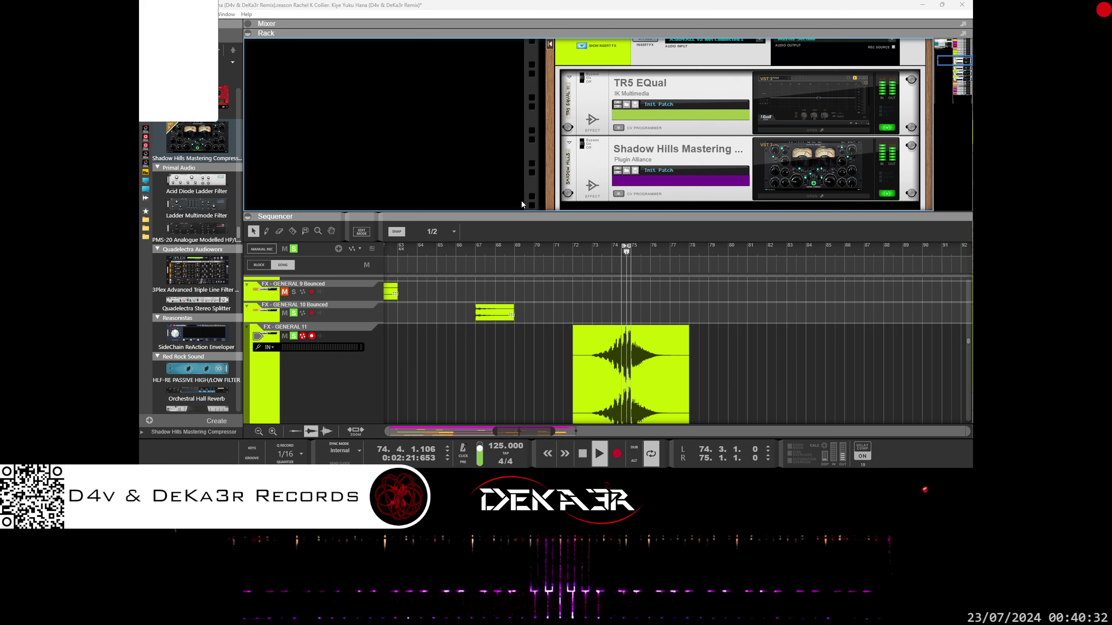
pyautogui.moveTo(139, 0); pyautogui.dragTo(584, 103)
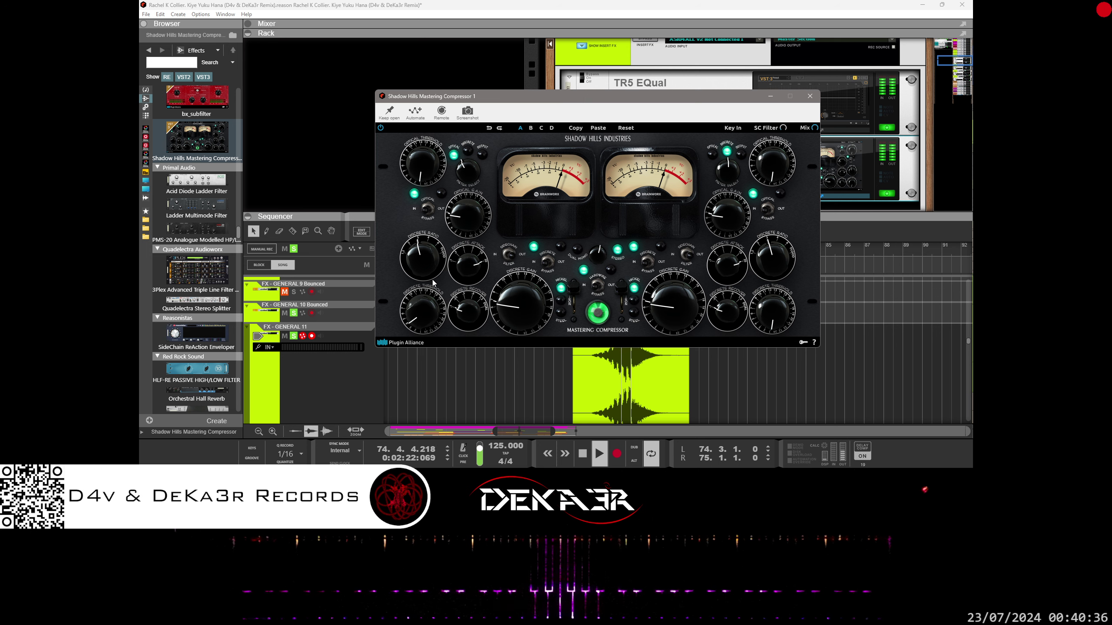
# Enable the Shadow Hills compressor's external key input, set both optical sections to Out and change the source of both VU meters
pyautogui.moveTo(433, 283); pyautogui.dragTo(472, 141)
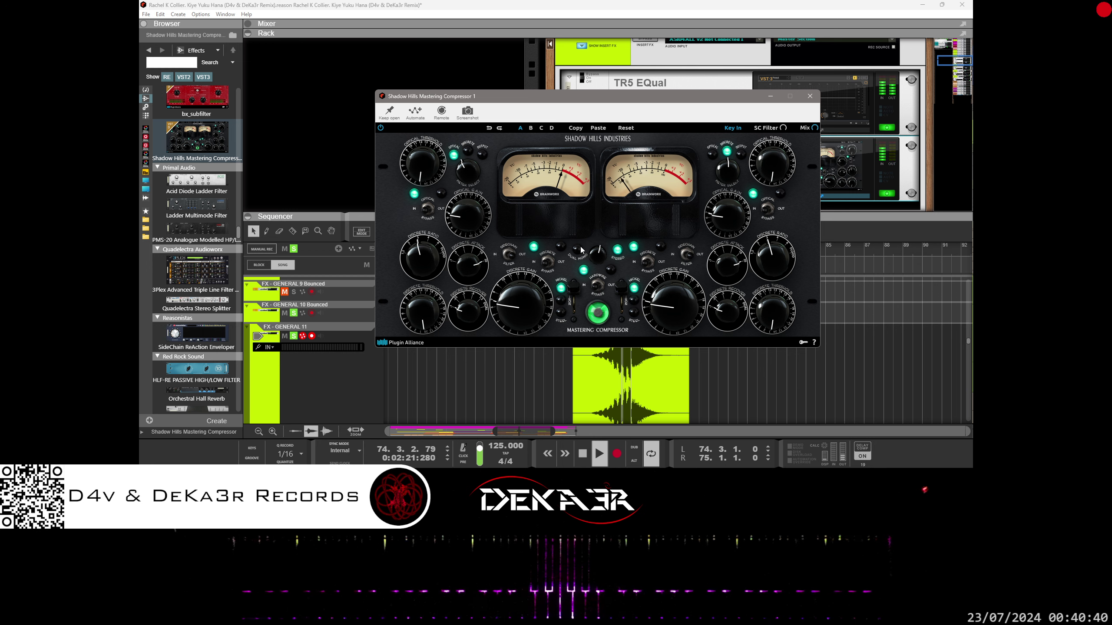
pyautogui.click(429, 211)
pyautogui.click(477, 168)
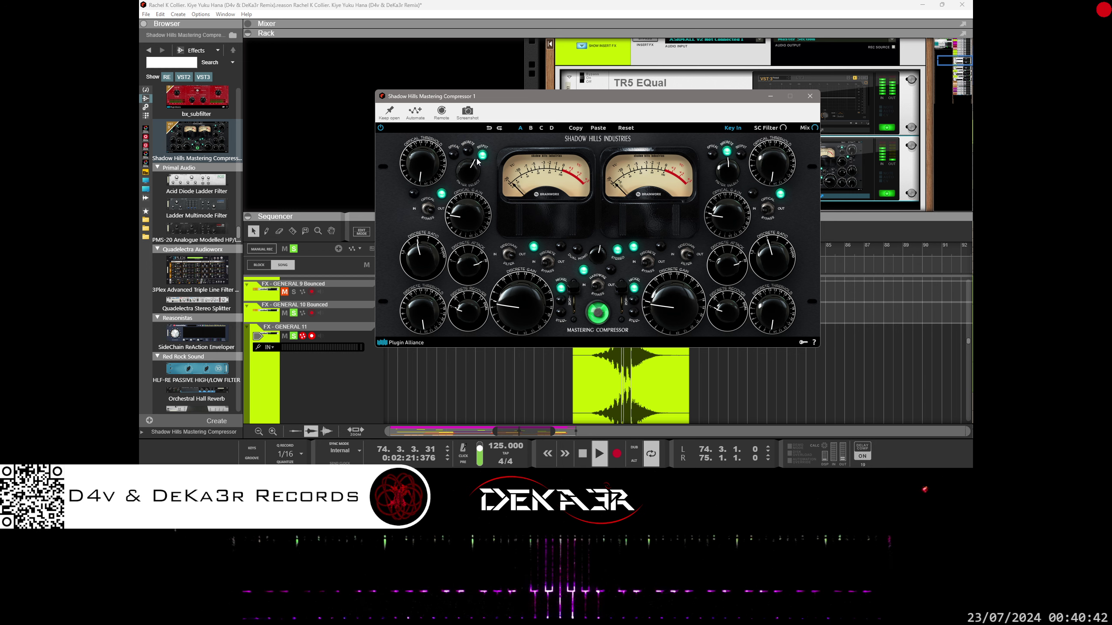
pyautogui.click(742, 141)
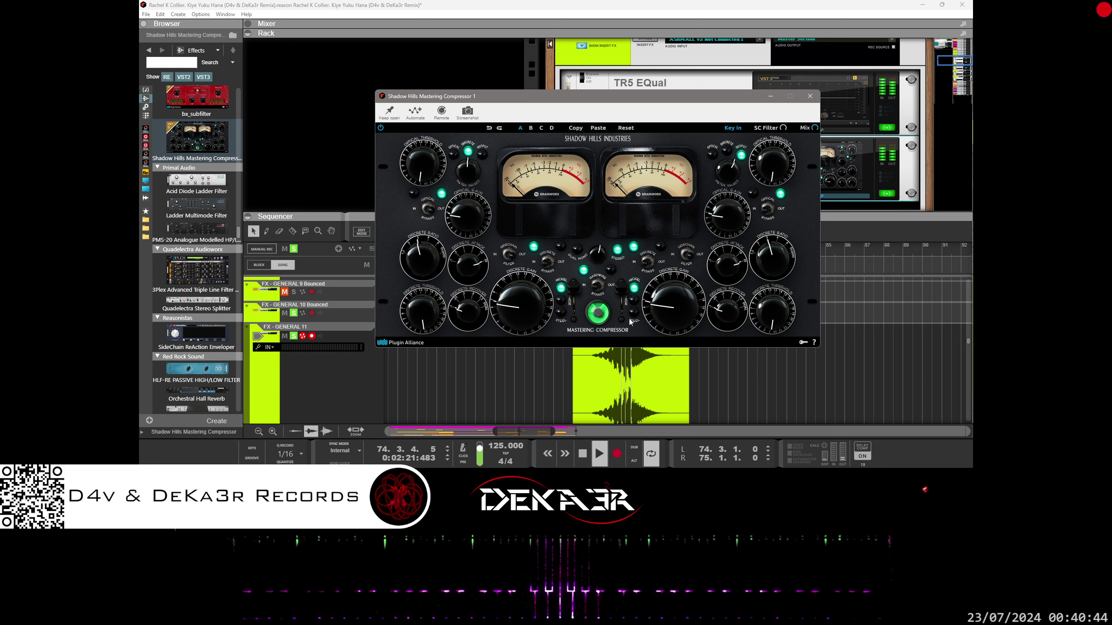
# Turn the compressor's discrete gain up to about twelve o'clock and adjust its discrete threshold and ratio by ear
pyautogui.moveTo(520, 304); pyautogui.dragTo(531, 268)
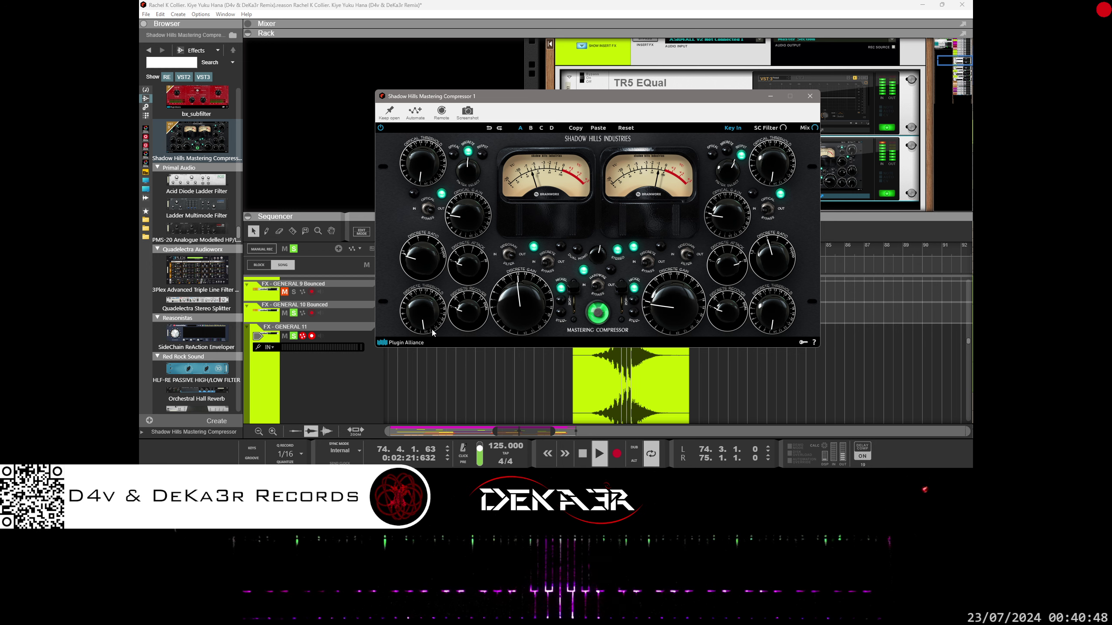
pyautogui.moveTo(425, 320); pyautogui.dragTo(426, 437)
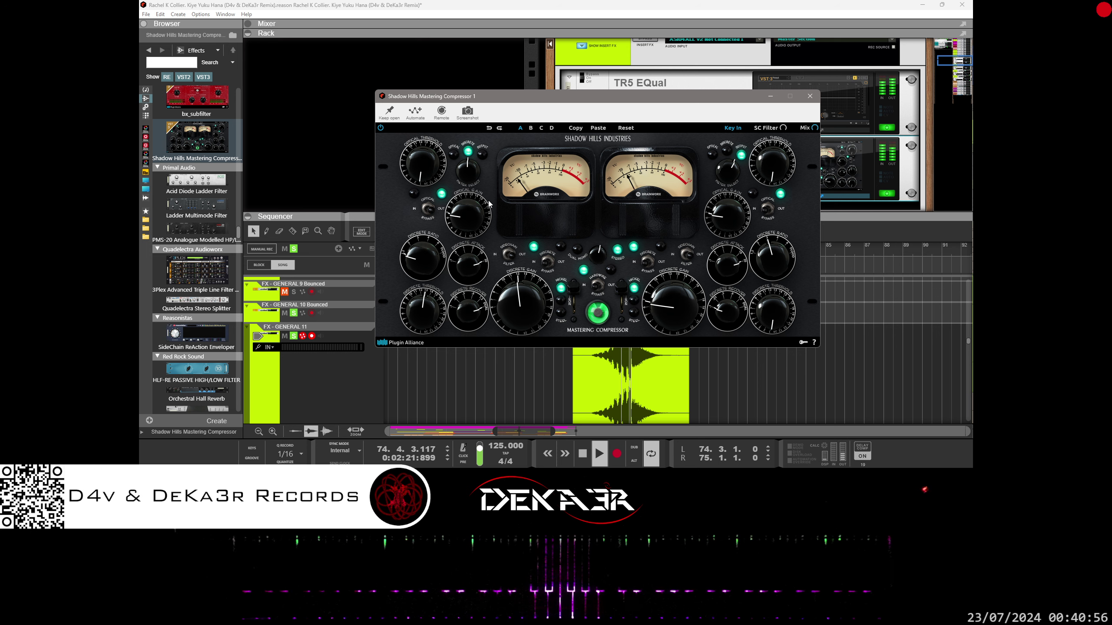
pyautogui.moveTo(423, 262); pyautogui.dragTo(436, 232)
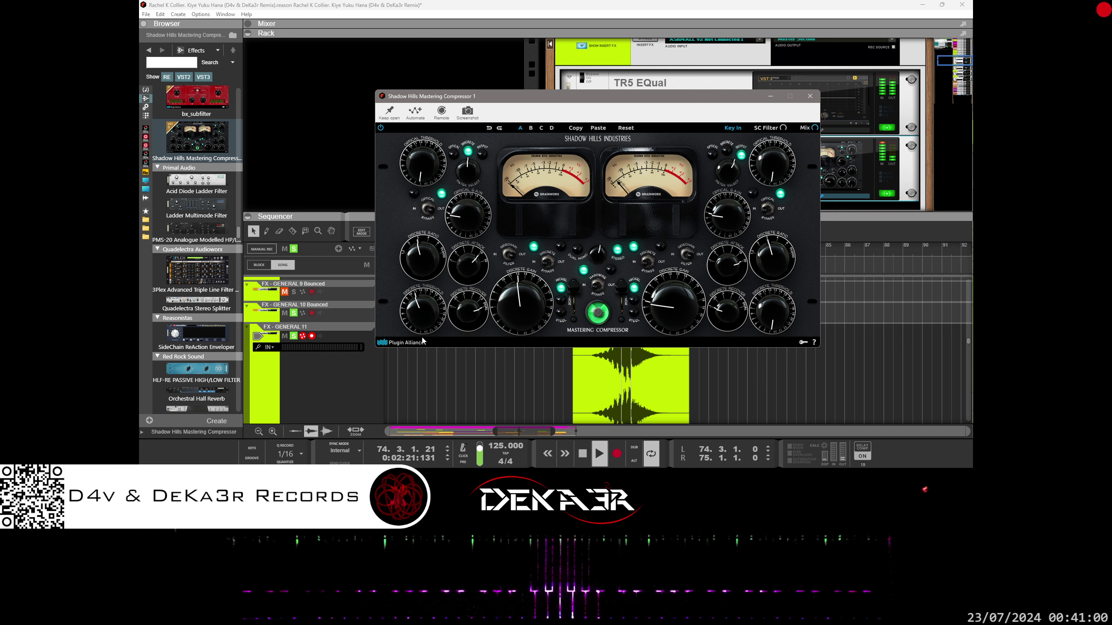
# Align the FX - GENERAL 11 fader with the neighbouring FX tracks and raise the discrete gain to about two o'clock, fine-tuning threshold and ratio
pyautogui.scroll(3, 714, 81)
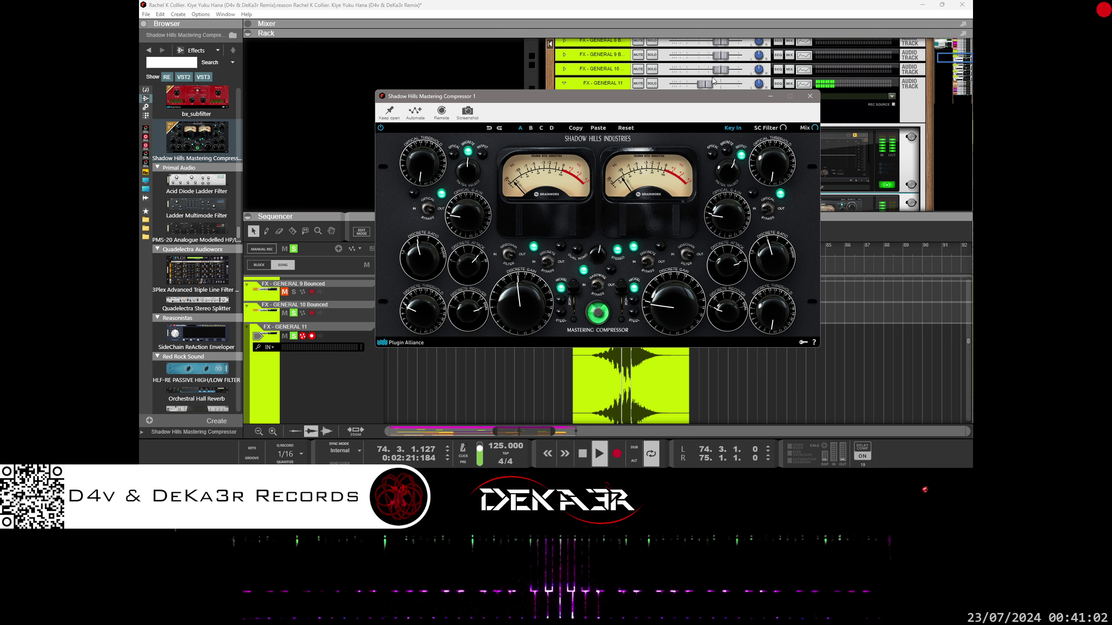
pyautogui.keyDown('ctrl'); pyautogui.click(706, 84); pyautogui.keyUp('ctrl')
pyautogui.moveTo(526, 302); pyautogui.dragTo(542, 277)
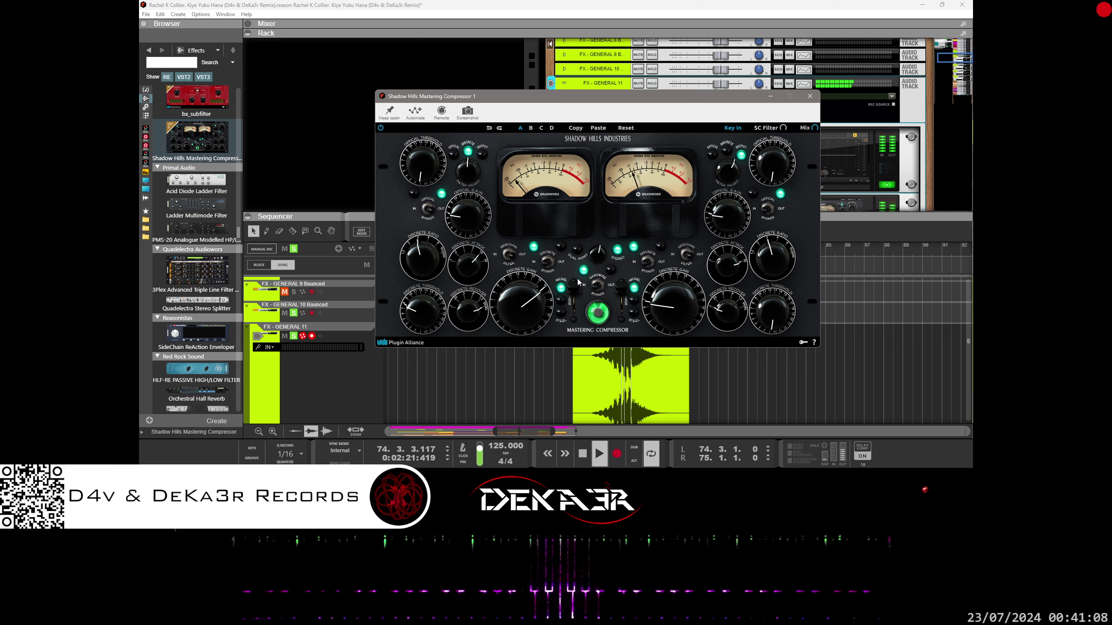
pyautogui.moveTo(427, 307); pyautogui.dragTo(435, 290)
pyautogui.moveTo(460, 332); pyautogui.dragTo(428, 315)
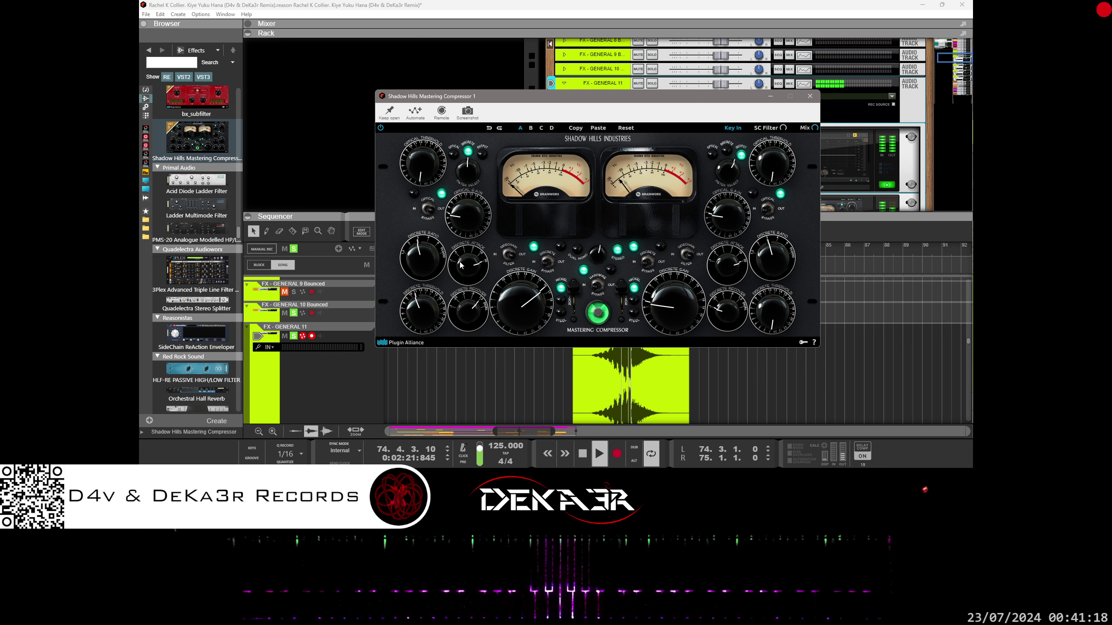
pyautogui.moveTo(433, 251)
pyautogui.mouseDown()
pyautogui.moveTo(437, 285)
pyautogui.moveTo(439, 248)
pyautogui.mouseUp()
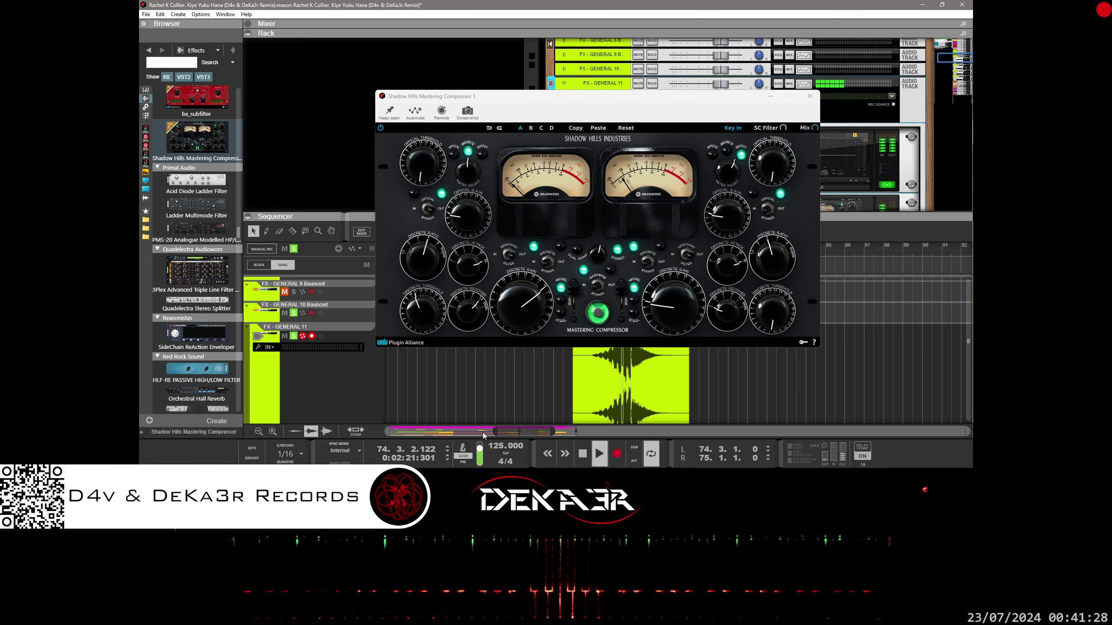
# Solo the KICK track alongside FX - GENERAL 11 to hear the compression against the kick
pyautogui.scroll(-10, 504, 395)
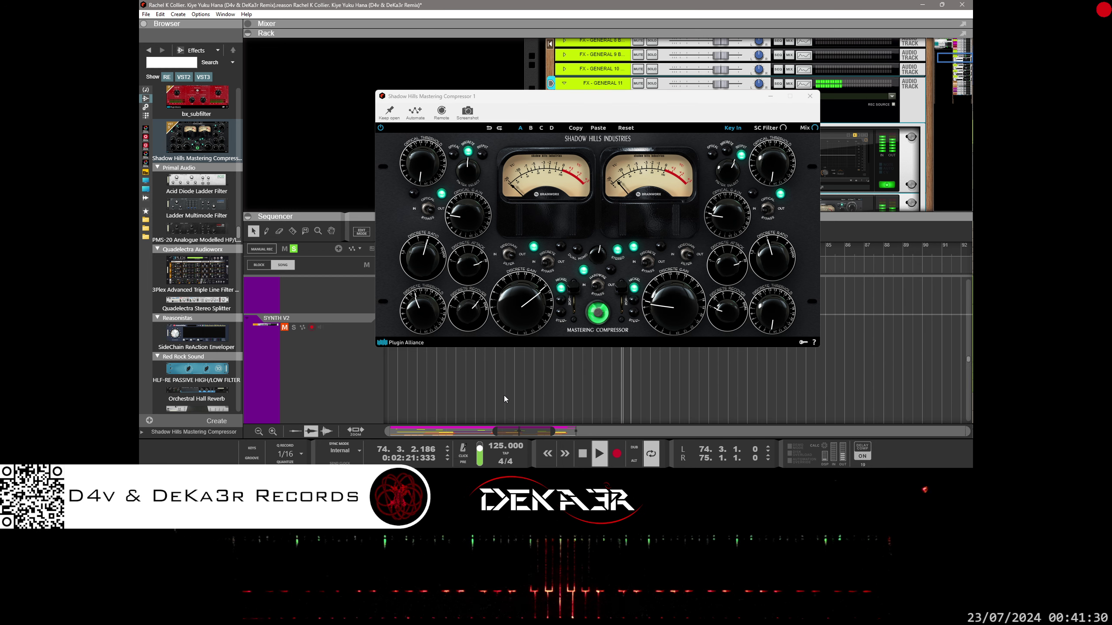
pyautogui.scroll(-8, 504, 396)
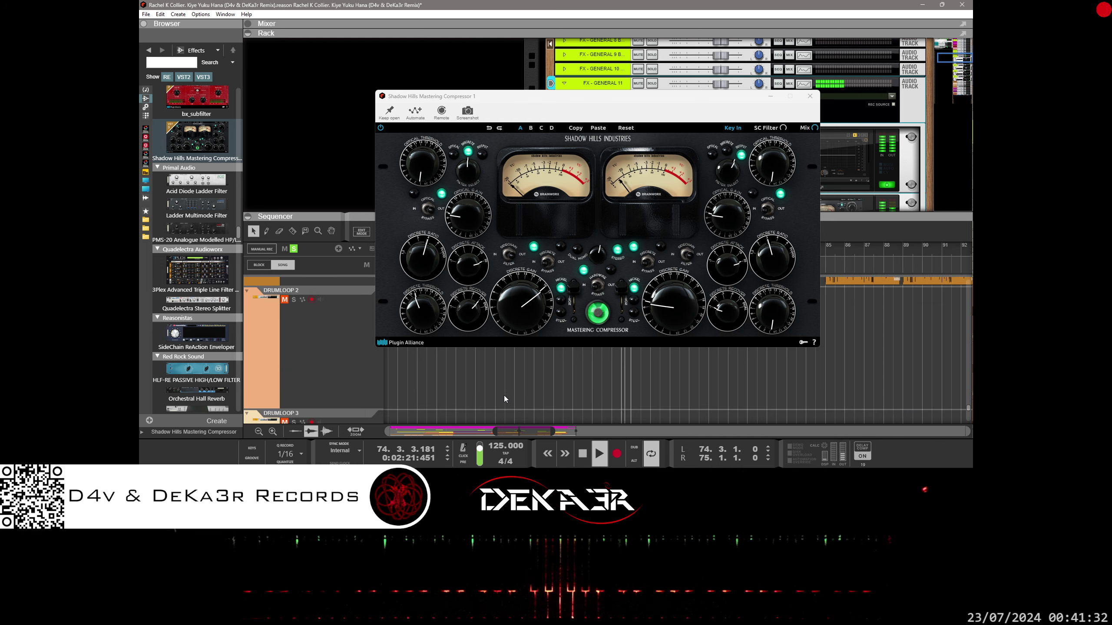
pyautogui.scroll(3, 504, 396)
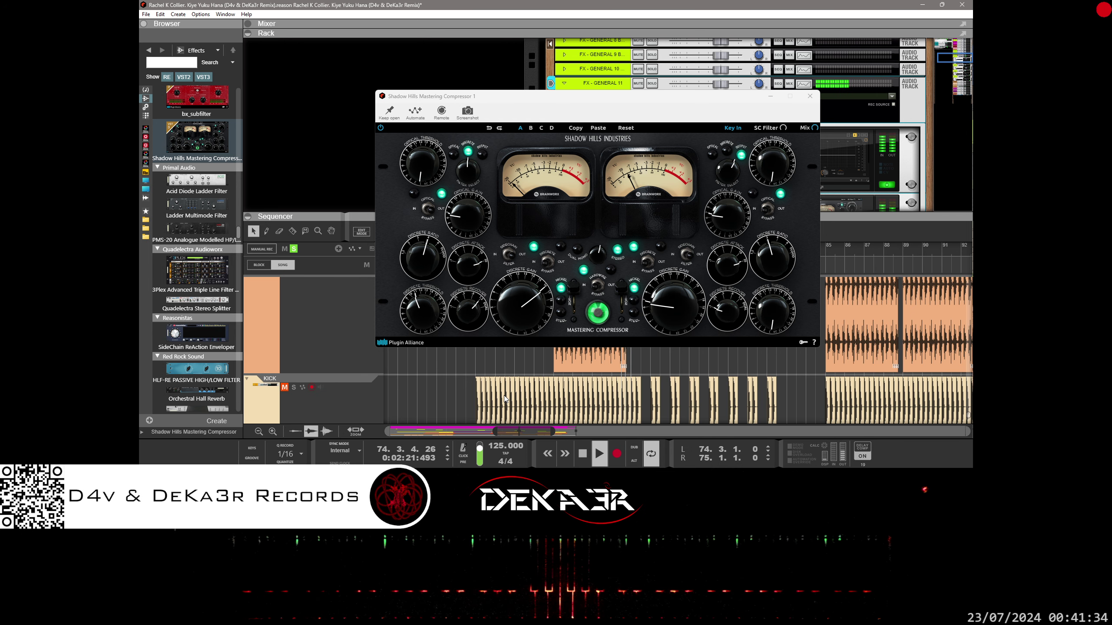
pyautogui.click(293, 387)
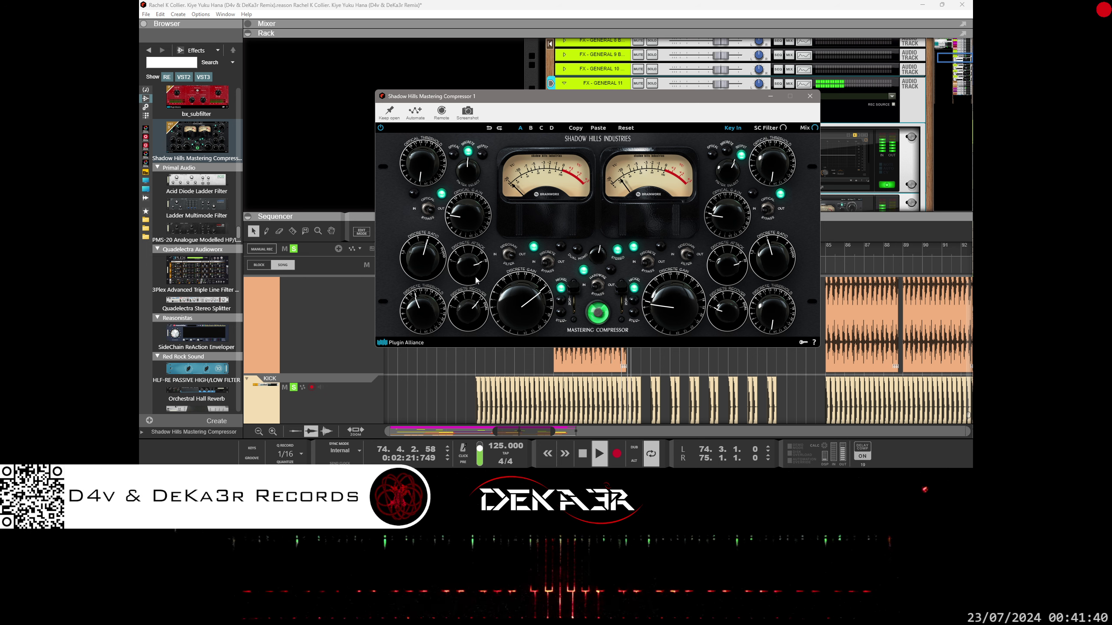
# Rebalance the compressor's discrete ratio, threshold and gain by ear against the soloed kick
pyautogui.moveTo(427, 263); pyautogui.dragTo(460, 358)
pyautogui.moveTo(533, 300); pyautogui.dragTo(504, 345)
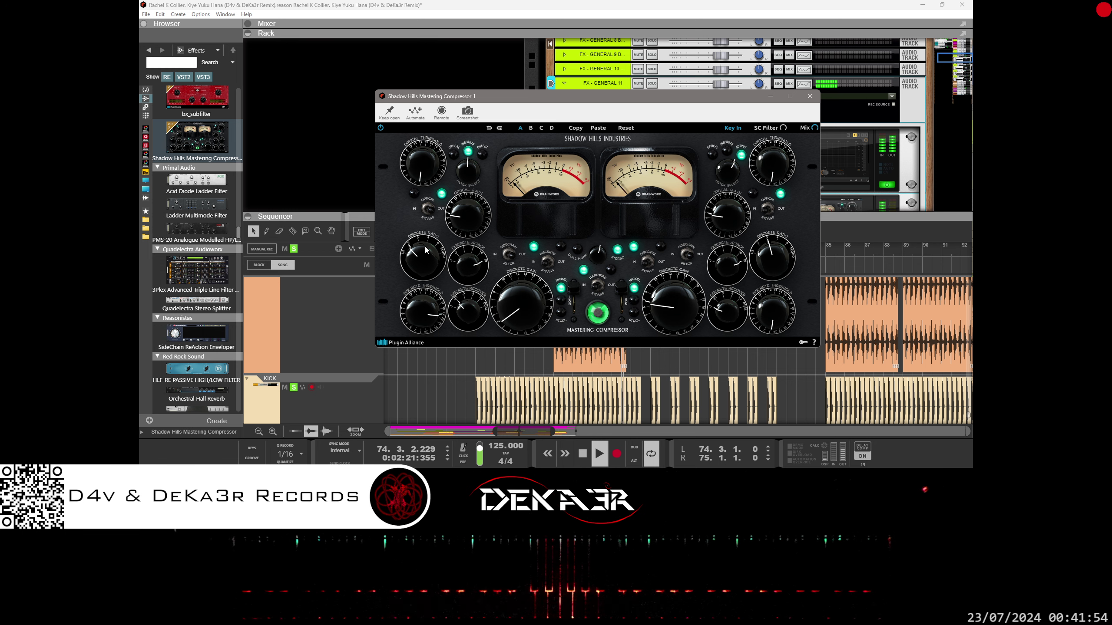
pyautogui.scroll(-2, 424, 265)
pyautogui.moveTo(427, 257); pyautogui.dragTo(467, 263)
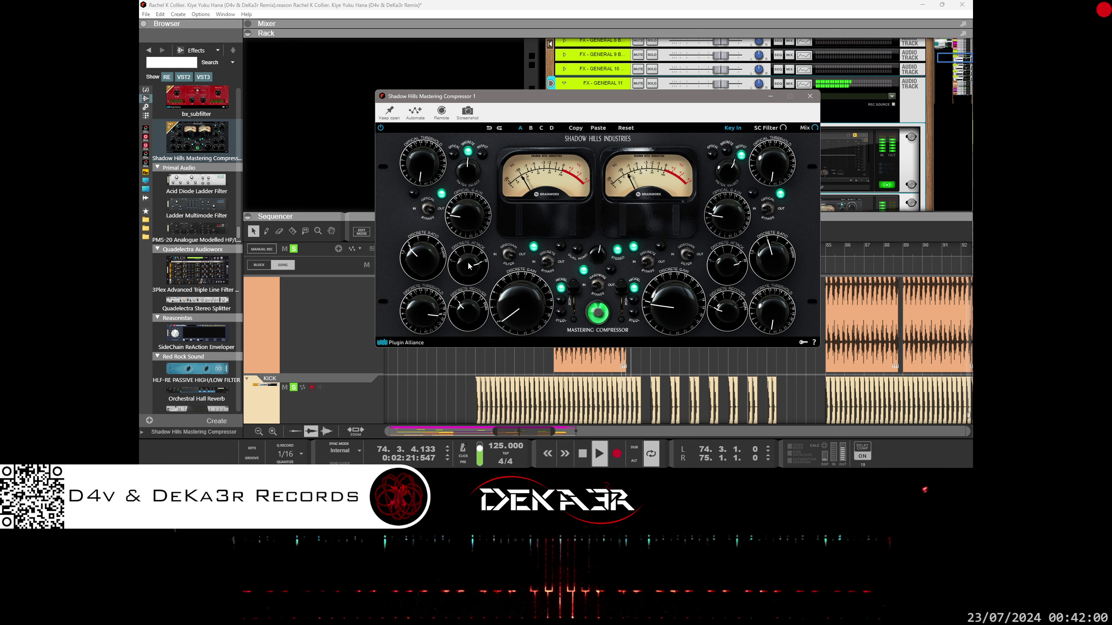
pyautogui.moveTo(427, 310); pyautogui.dragTo(416, 351)
pyautogui.moveTo(492, 318); pyautogui.dragTo(523, 265)
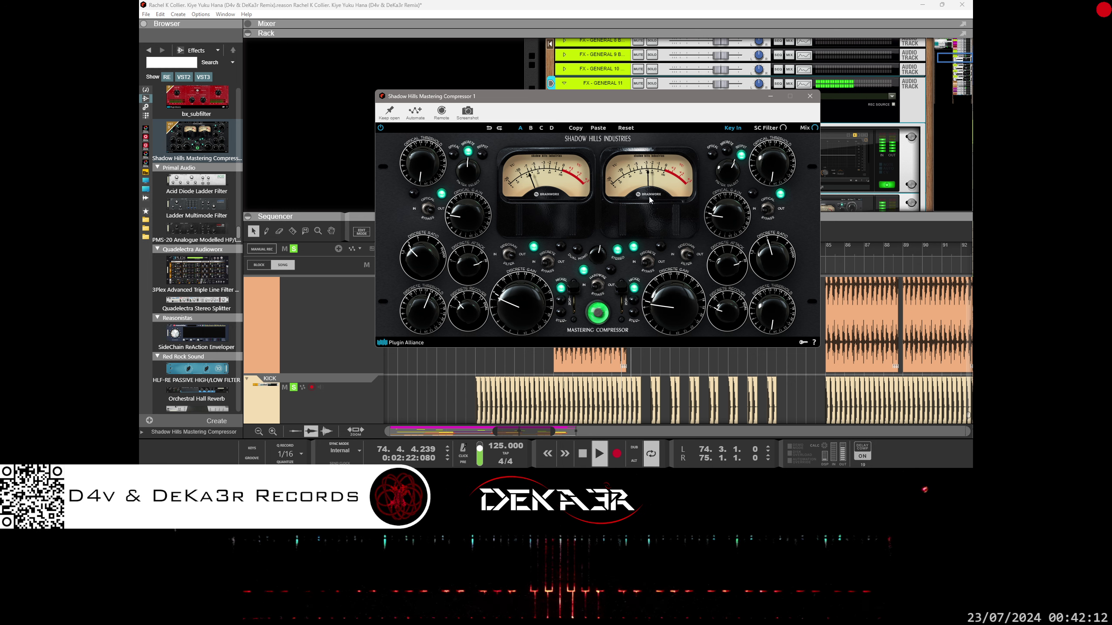
# Try the compressor's side-chain filter, then lower the discrete gain slightly and readjust the optical gain
pyautogui.moveTo(782, 131); pyautogui.dragTo(786, 116)
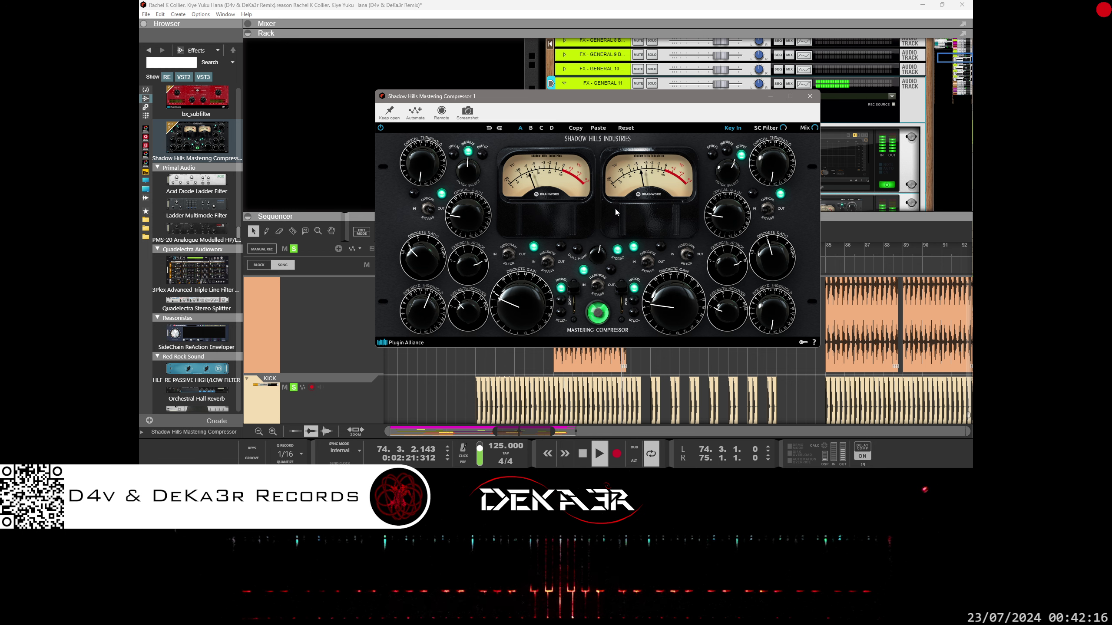
pyautogui.moveTo(783, 129); pyautogui.dragTo(773, 163)
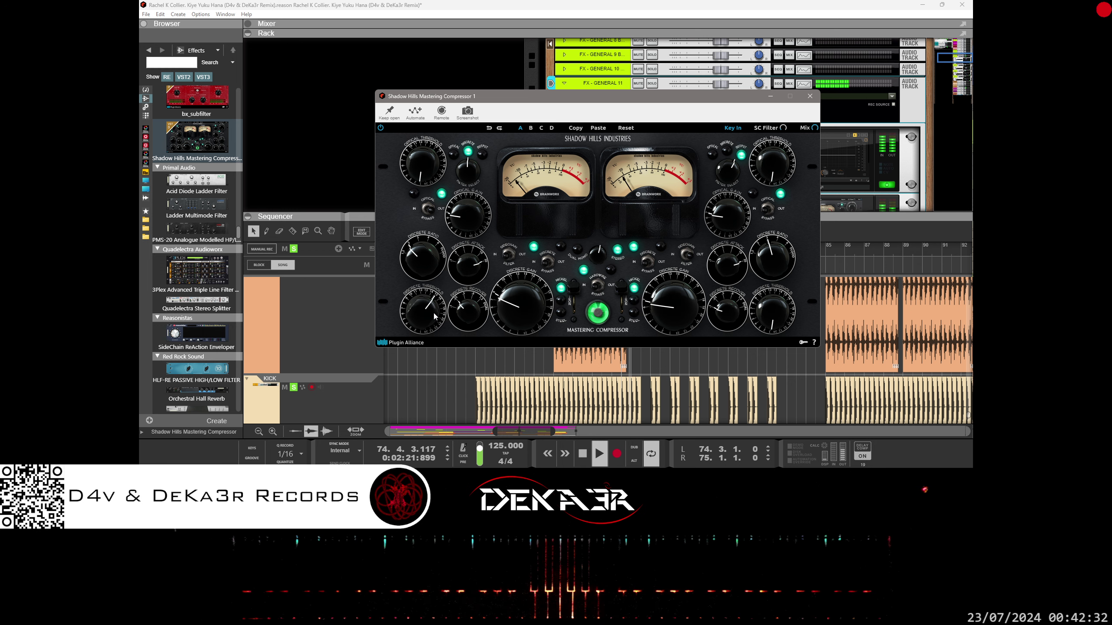
pyautogui.moveTo(520, 305); pyautogui.dragTo(520, 319)
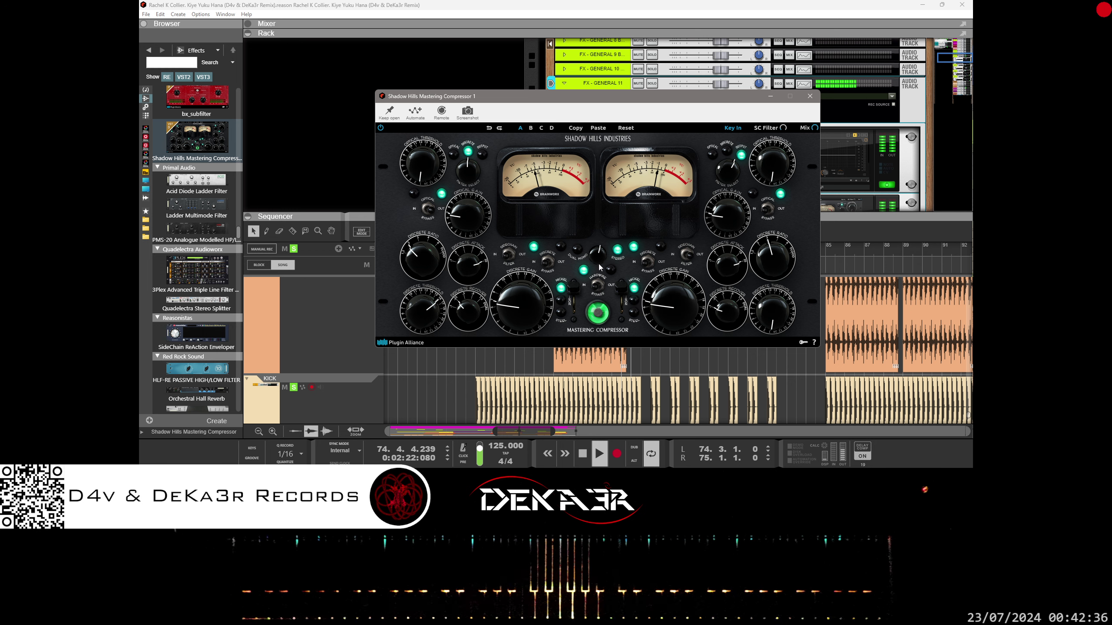
pyautogui.moveTo(467, 216); pyautogui.dragTo(485, 288)
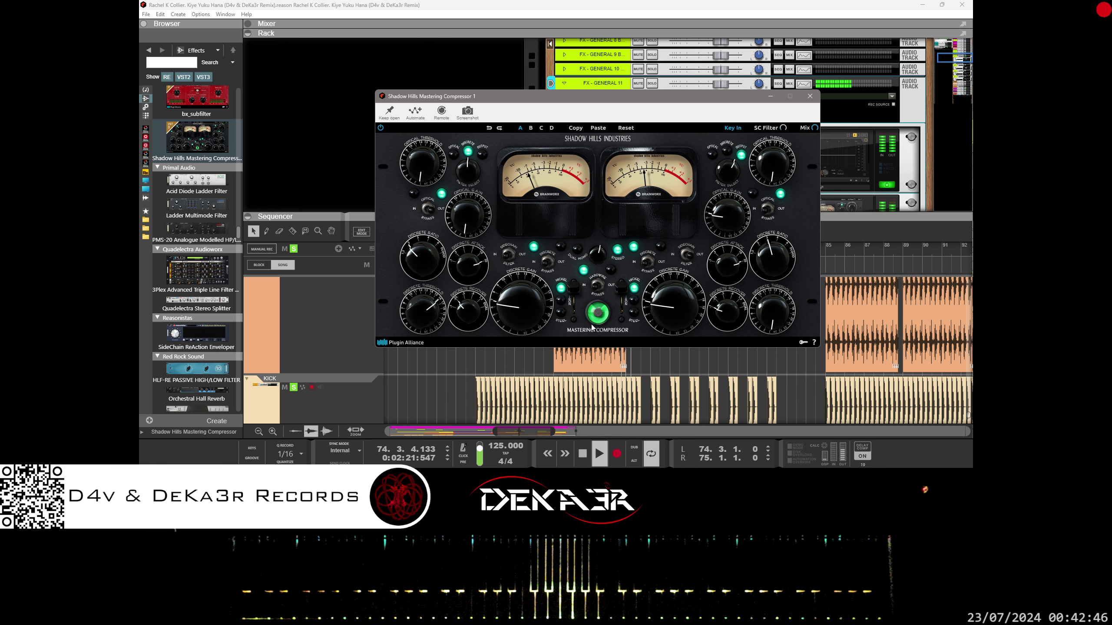
# Move the compressor's plugin window aside, lower its Mix amount and close the window
pyautogui.moveTo(728, 96); pyautogui.dragTo(626, 117)
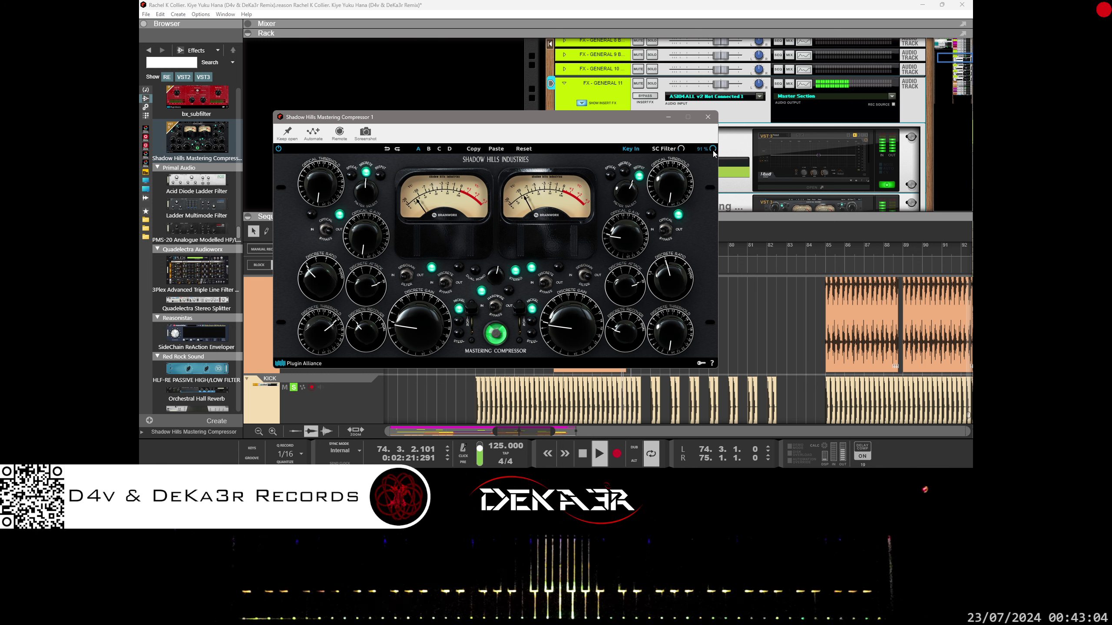
pyautogui.click(707, 116)
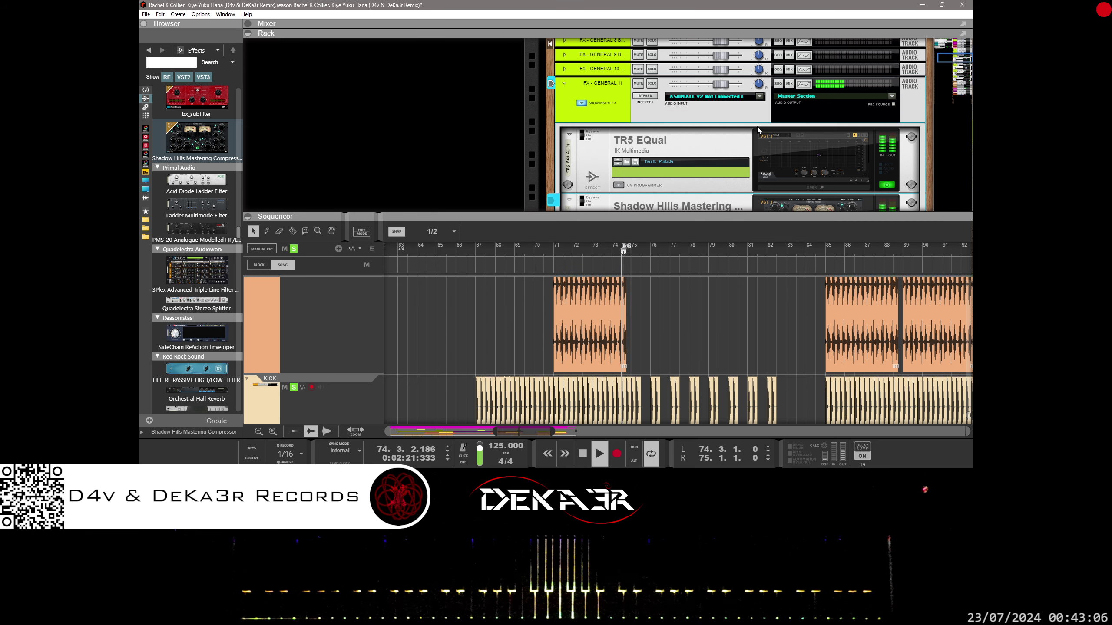
pyautogui.scroll(-3, 761, 182)
pyautogui.scroll(3, 624, 105)
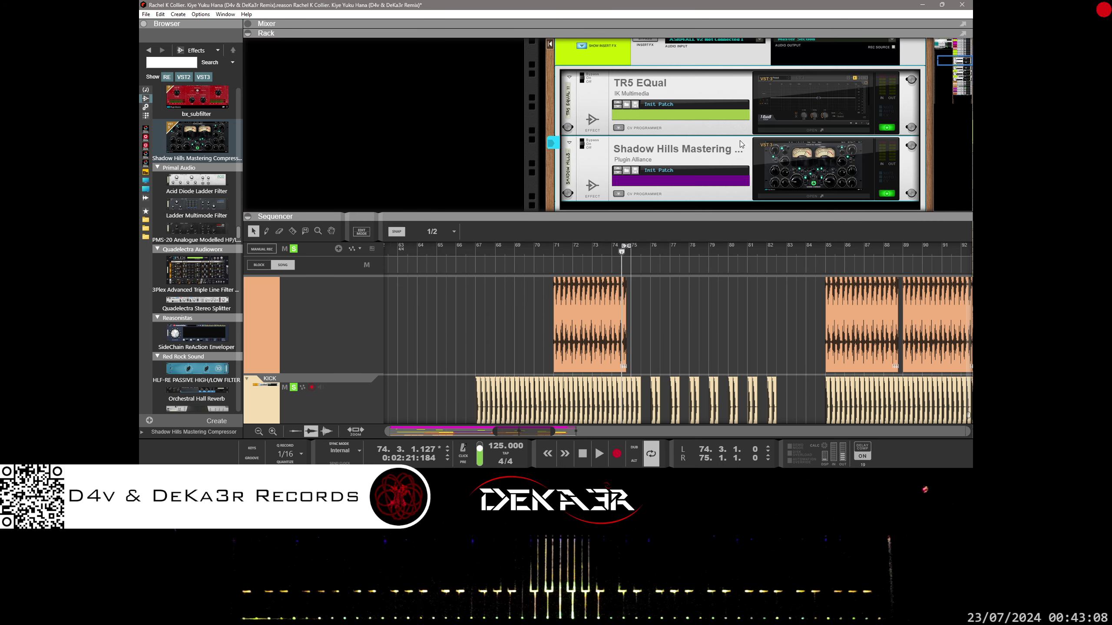
# Copy the name of the FX - GENERAL 11 channel in the rack and select its TR5 EQual device
pyautogui.doubleClick(602, 83)
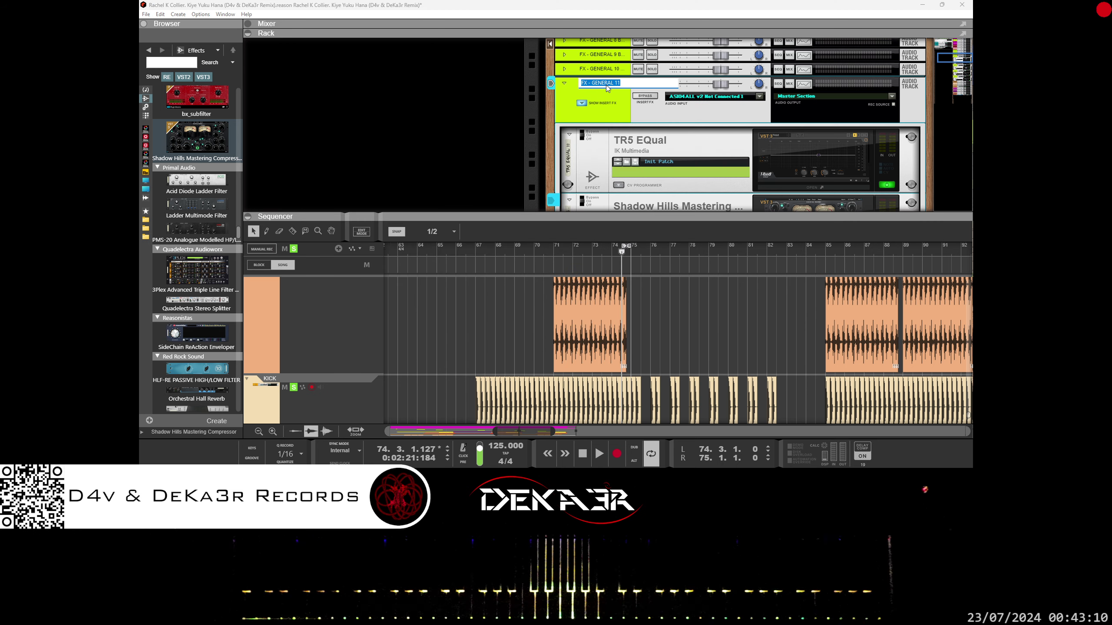
pyautogui.rightClick(606, 86)
pyautogui.click(630, 116)
pyautogui.scroll(-2, 664, 137)
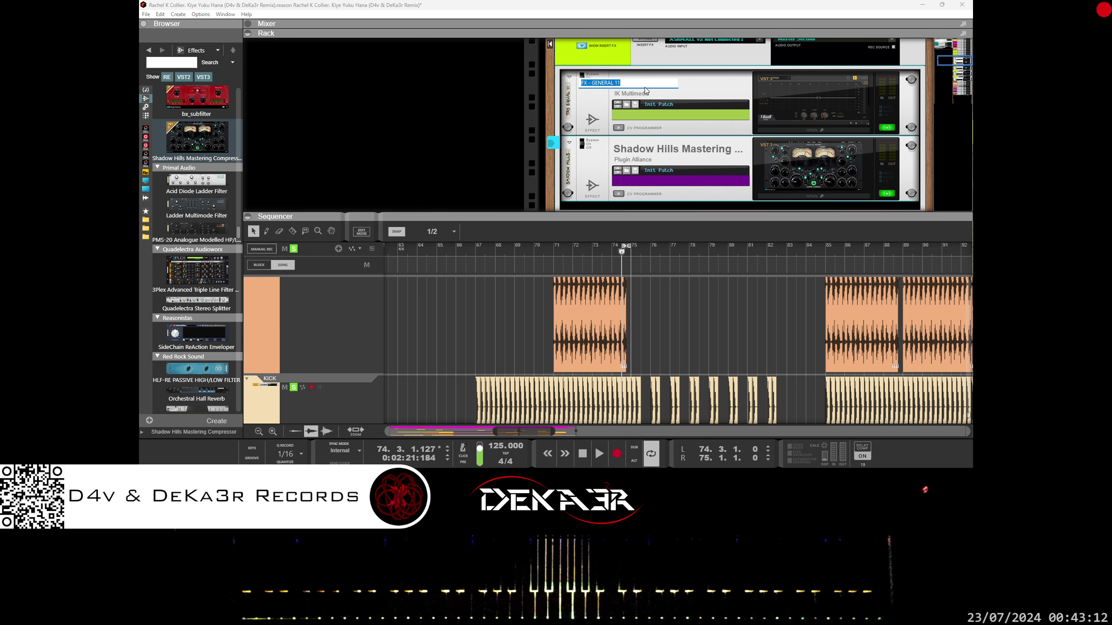
pyautogui.click(702, 89)
pyautogui.scroll(1, 677, 90)
pyautogui.scroll(-2, 670, 92)
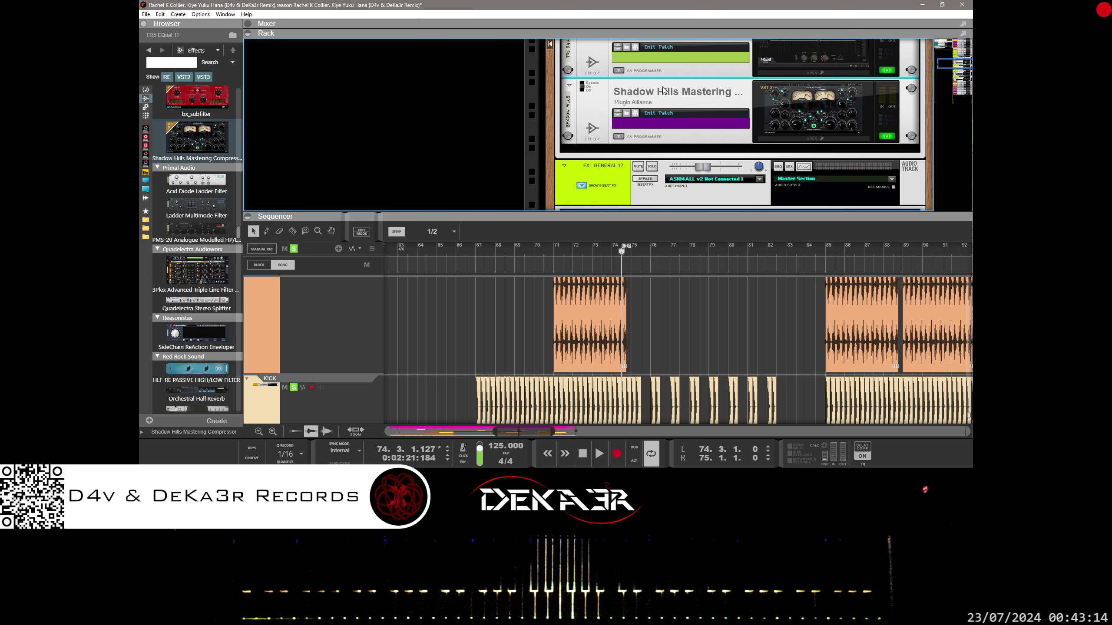
# Add a Quadelectra Stereo Splitter after the Shadow Hills compressor, toggle its Mid and Side section buttons and try Pan Mid at -64
pyautogui.scroll(1, 664, 95)
pyautogui.moveTo(197, 303); pyautogui.dragTo(636, 193)
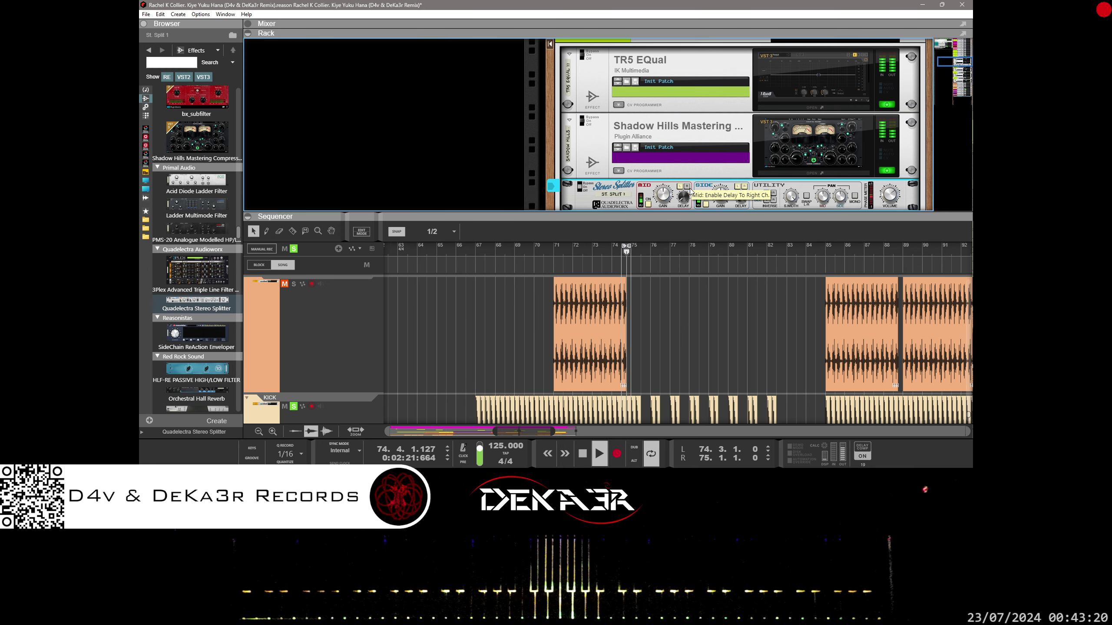
pyautogui.click(648, 204)
pyautogui.click(706, 205)
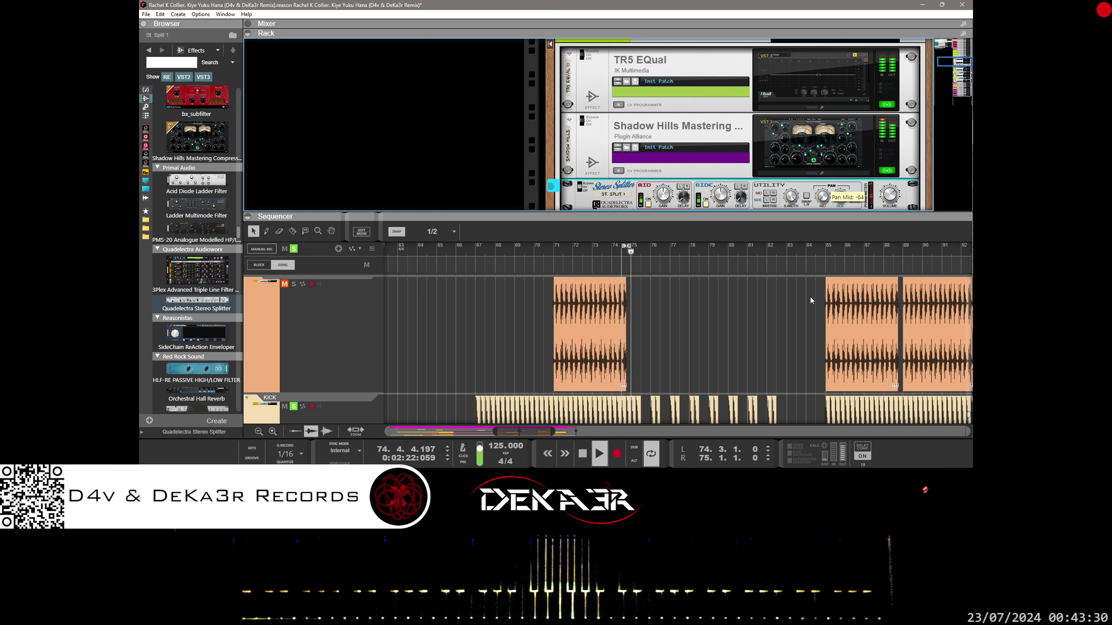
# Extend the playback loop by moving its left locator back to 74.1.1
pyautogui.scroll(-2, 849, 117)
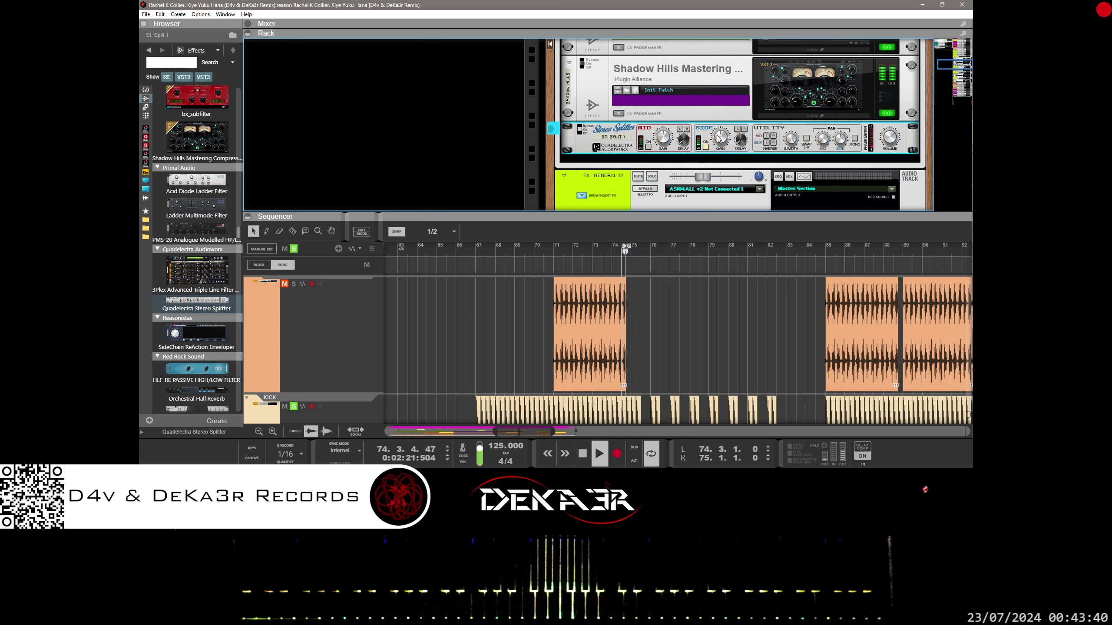
pyautogui.scroll(2, 718, 140)
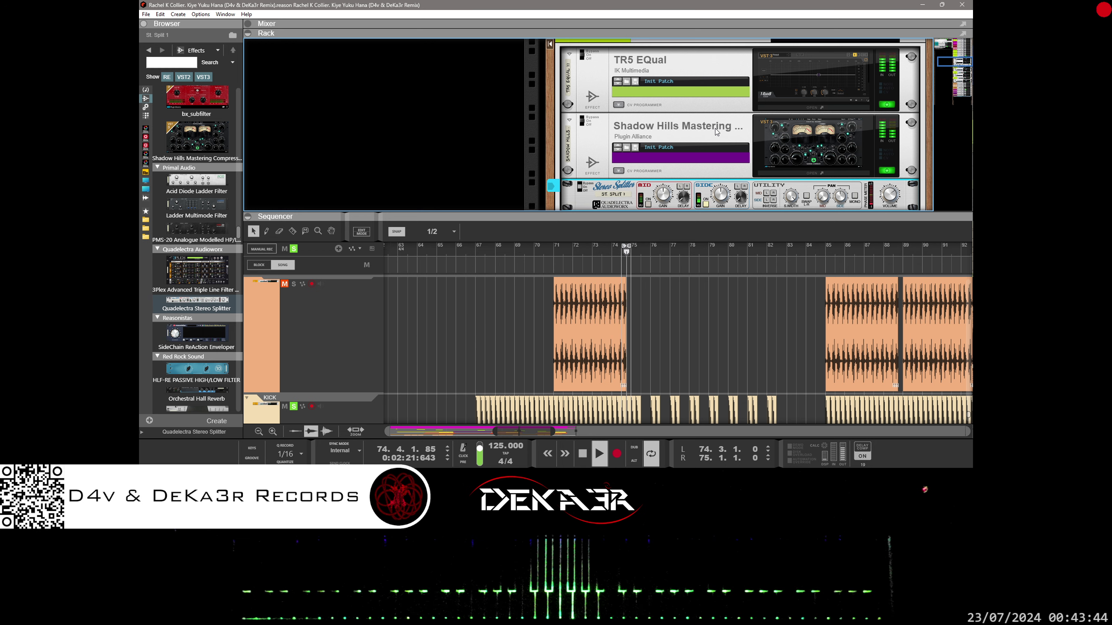
pyautogui.scroll(10, 710, 318)
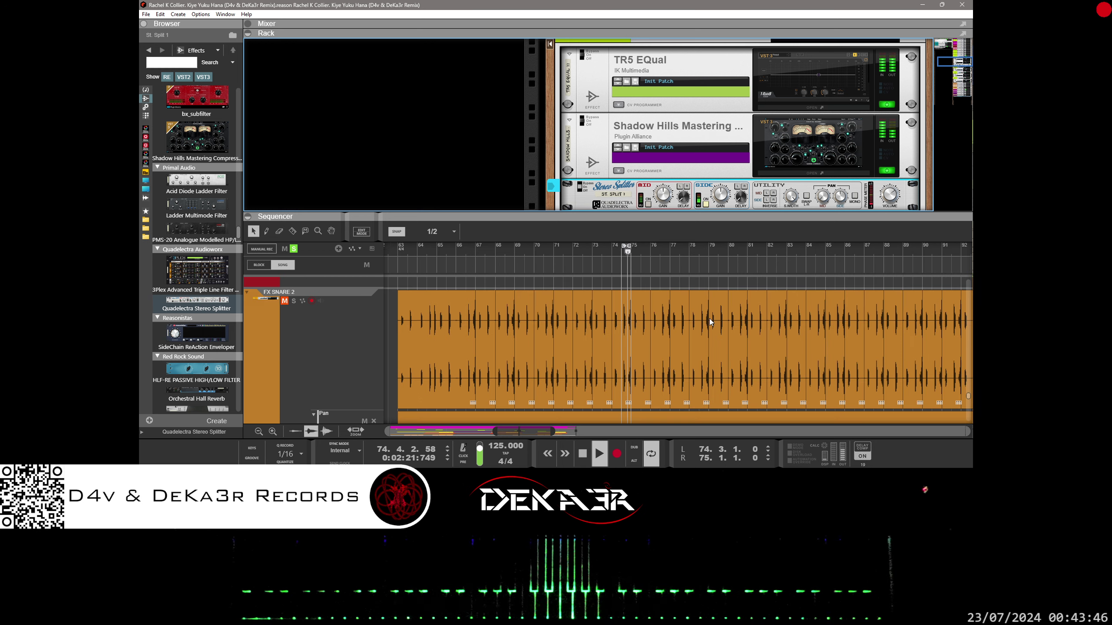
pyautogui.scroll(12, 710, 319)
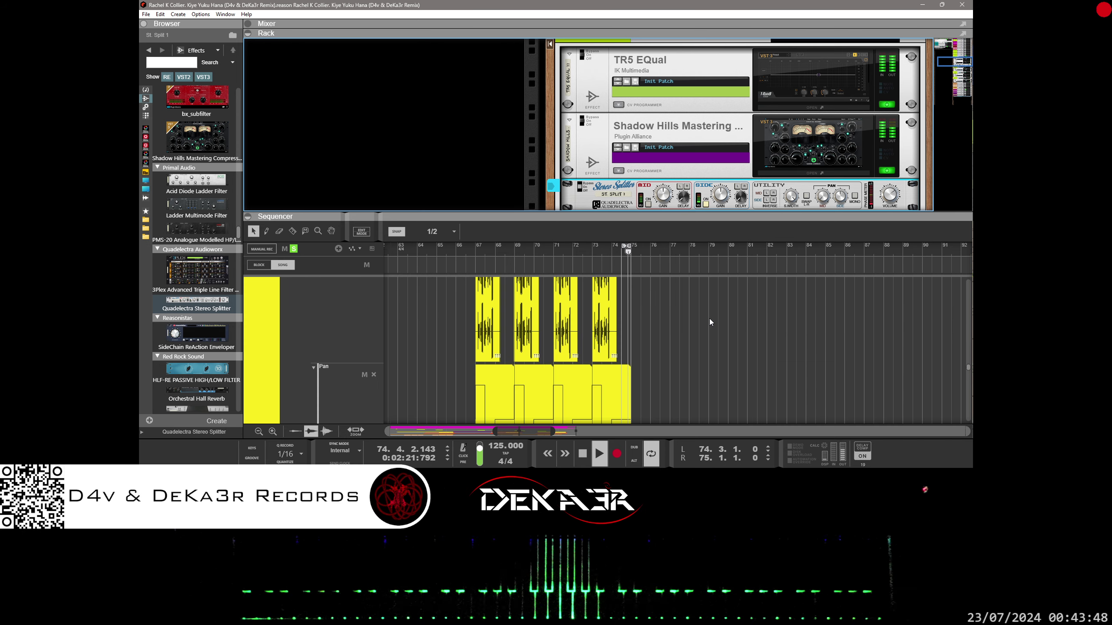
pyautogui.scroll(6, 710, 319)
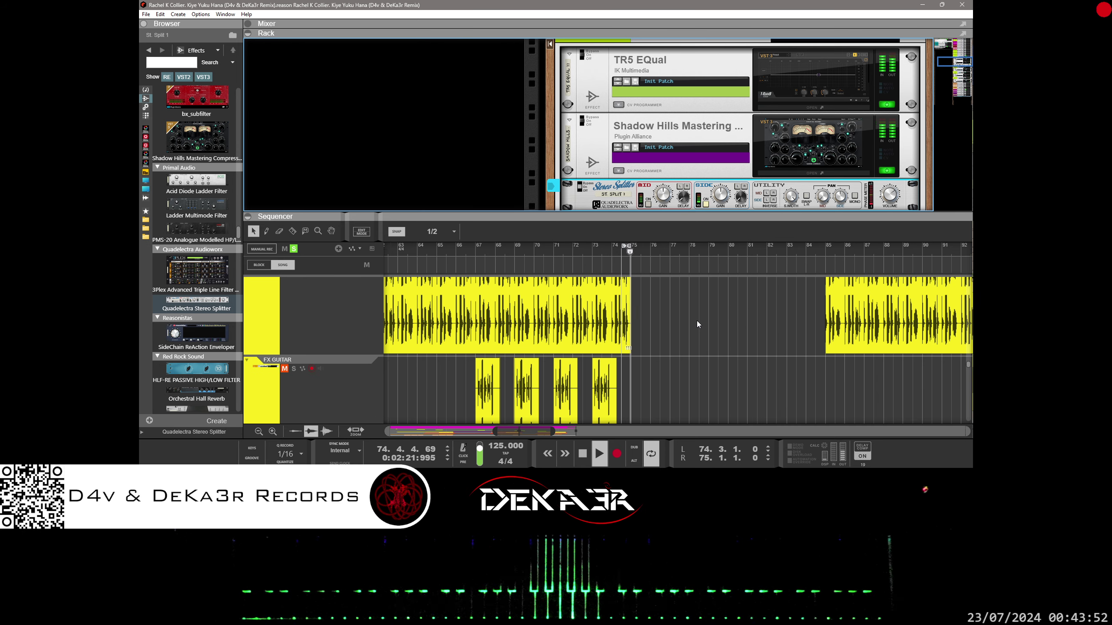
pyautogui.moveTo(624, 246); pyautogui.dragTo(614, 246)
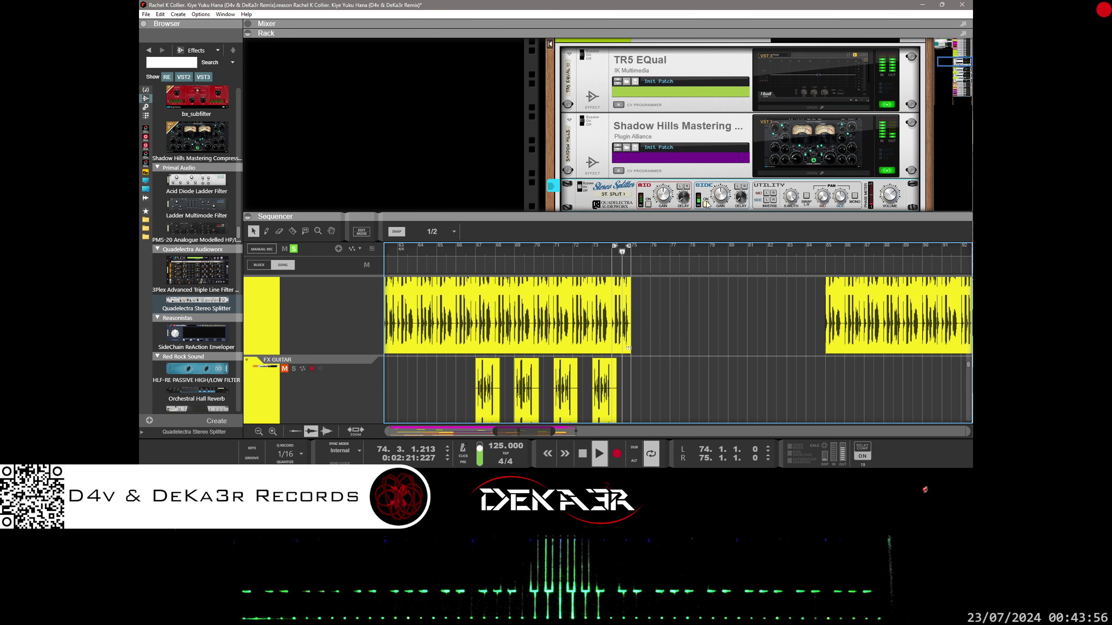
# Audition the FX - GENERAL 11 effect with the vocals by briefly soloing the KYYH VOX Deedaree track
pyautogui.scroll(6, 645, 393)
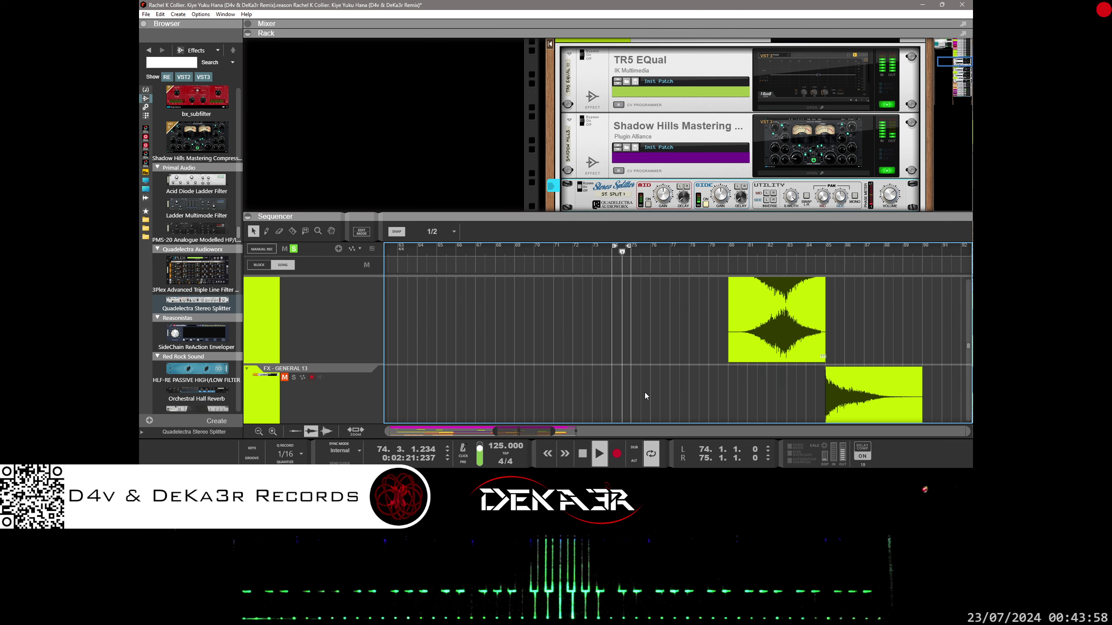
pyautogui.scroll(3, 644, 393)
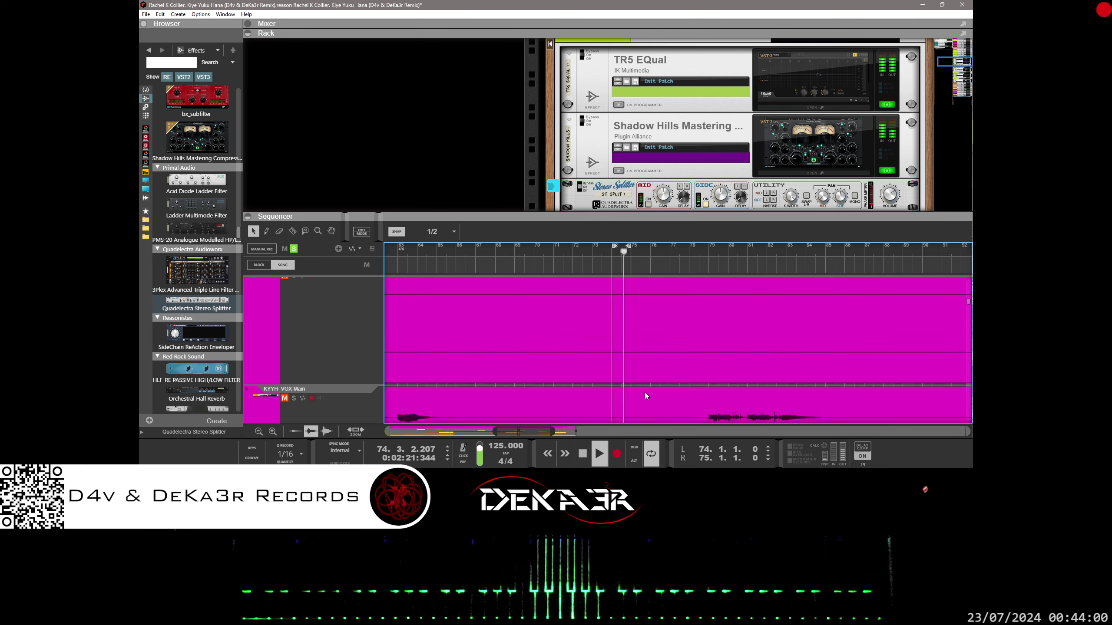
pyautogui.click(294, 292)
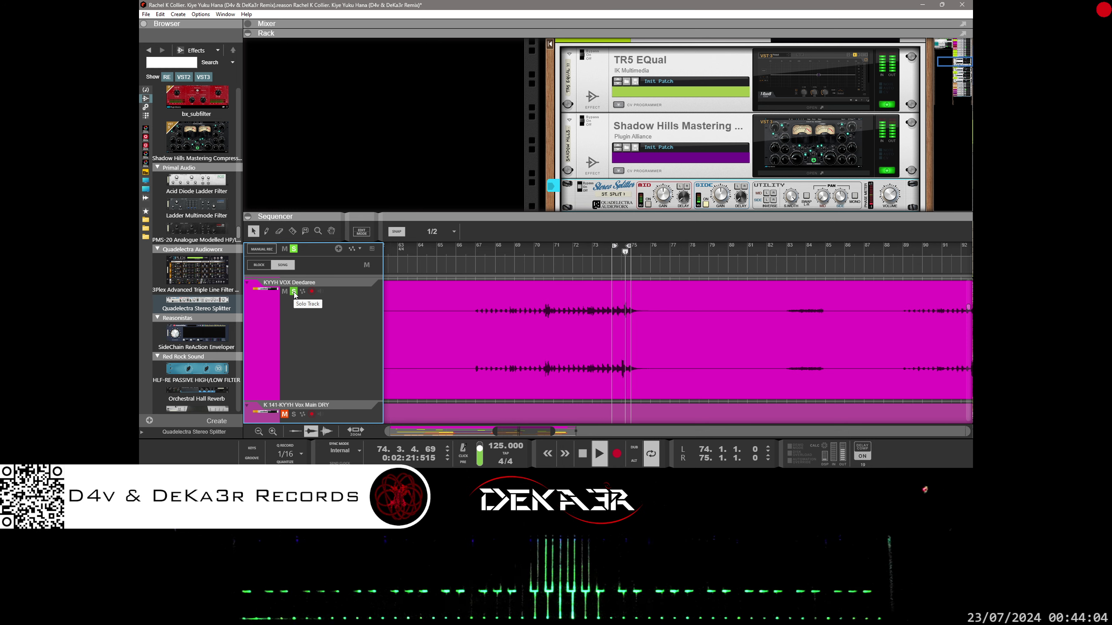
pyautogui.scroll(-2, 418, 335)
pyautogui.scroll(-4, 432, 353)
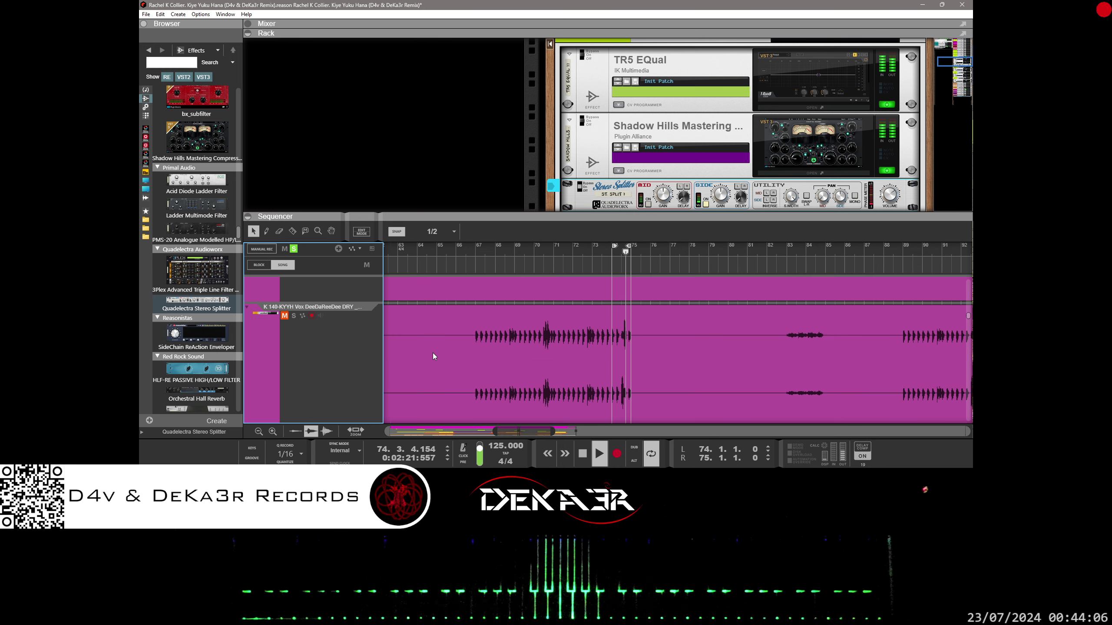
pyautogui.click(293, 319)
pyautogui.scroll(-2, 405, 358)
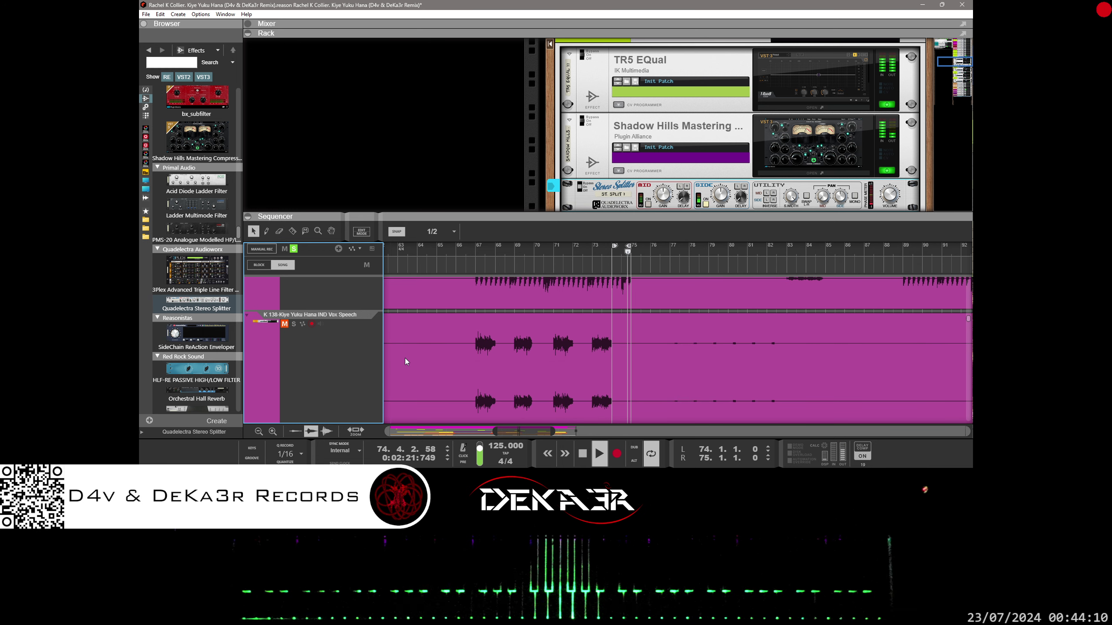
pyautogui.scroll(-1, 440, 353)
pyautogui.scroll(-3, 439, 354)
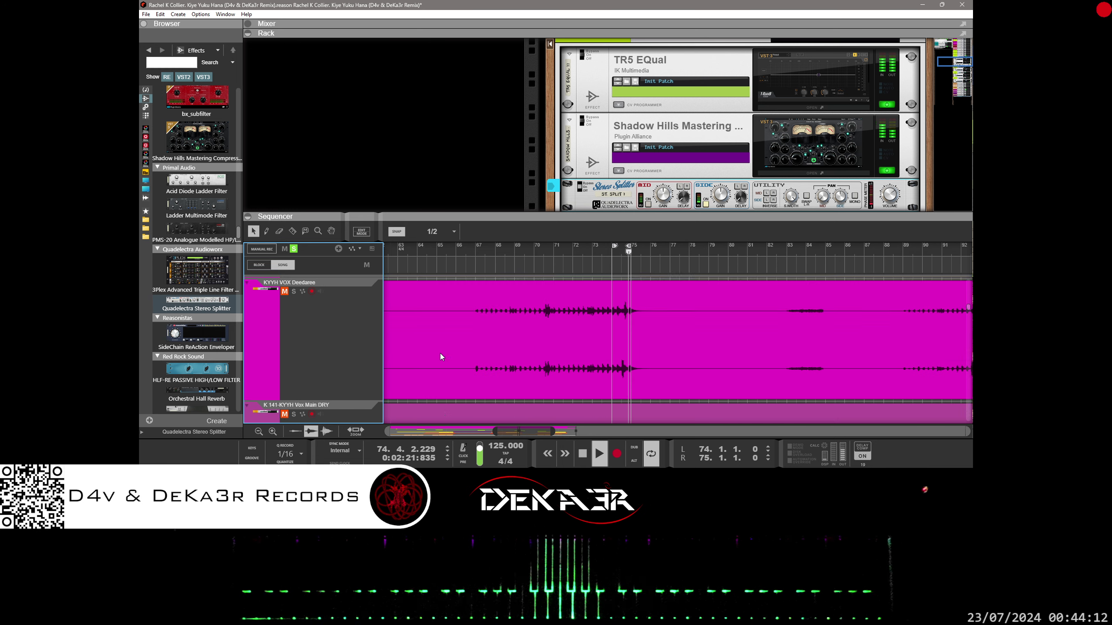
pyautogui.scroll(-1, 336, 291)
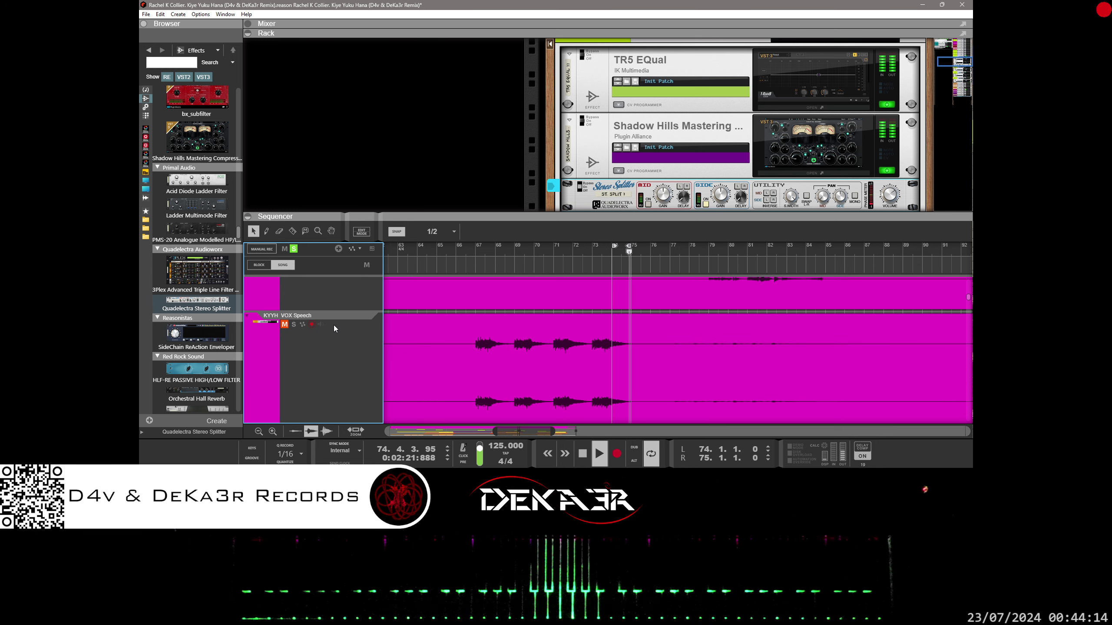
# Audition the KYYH VOX Speech and KYYH FX Vox tracks by switching their solo on and off
pyautogui.click(293, 324)
pyautogui.click(294, 324)
pyautogui.scroll(-1, 416, 345)
pyautogui.scroll(1, 357, 323)
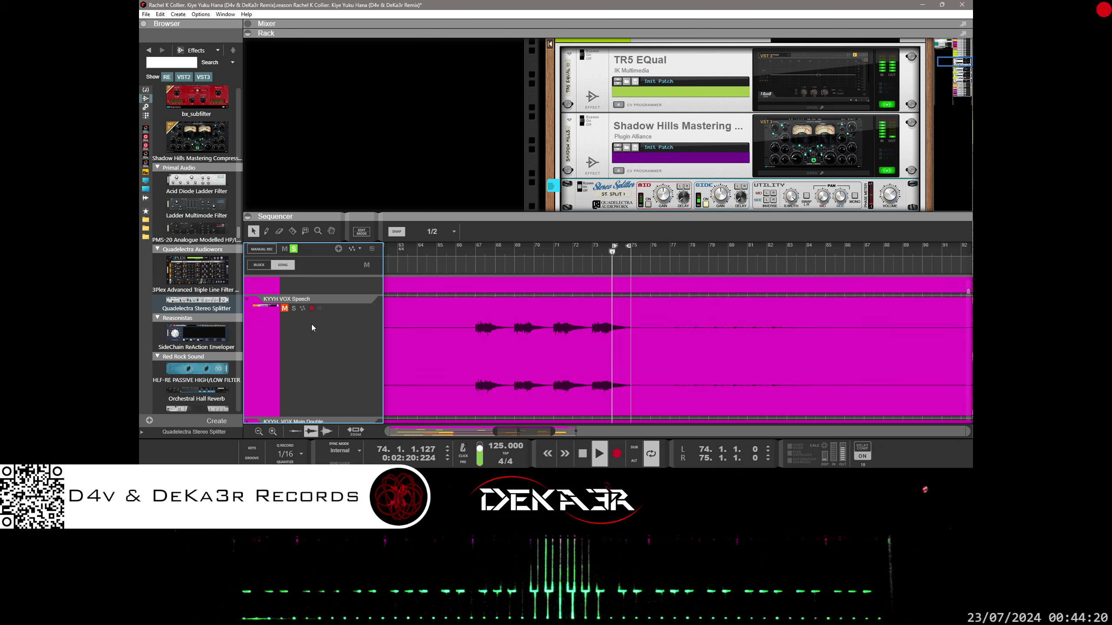
pyautogui.click(293, 309)
pyautogui.scroll(3, 420, 340)
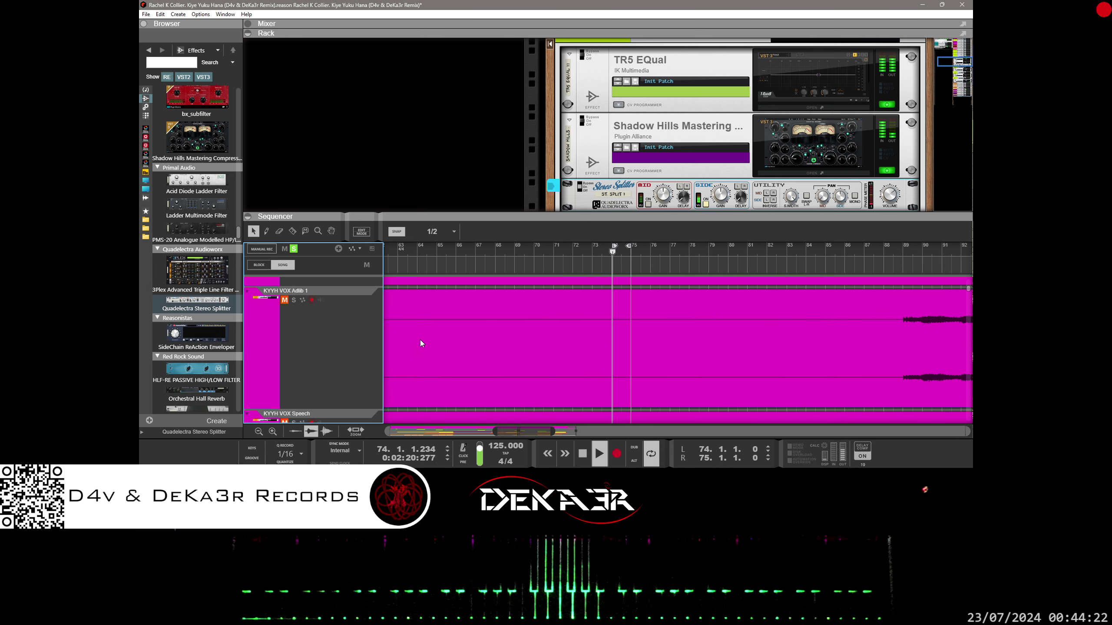
pyautogui.click(293, 301)
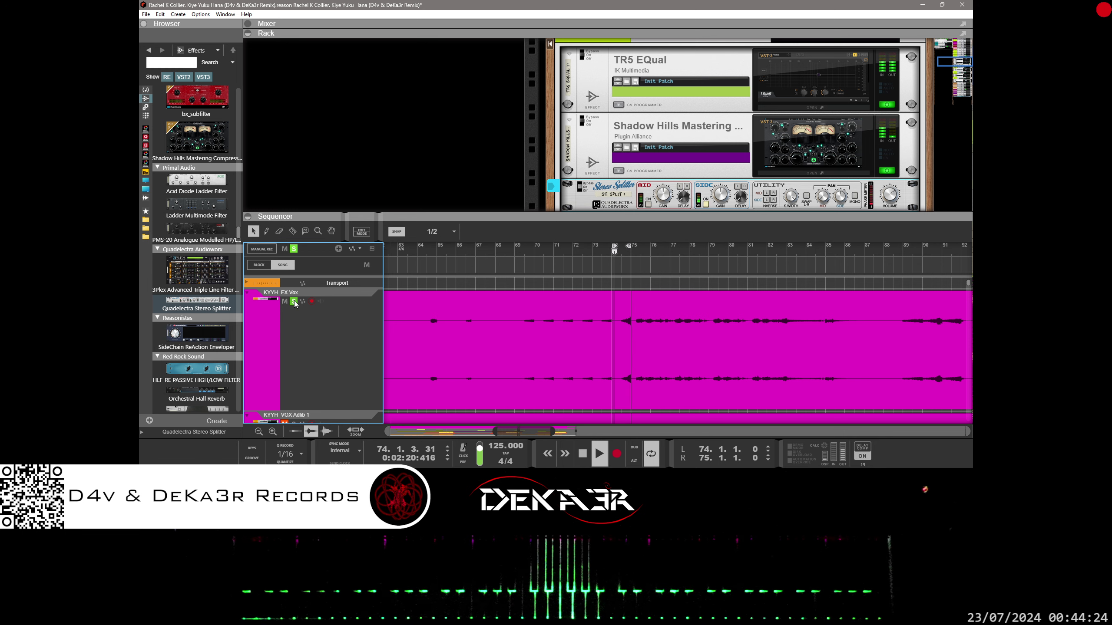
pyautogui.click(294, 302)
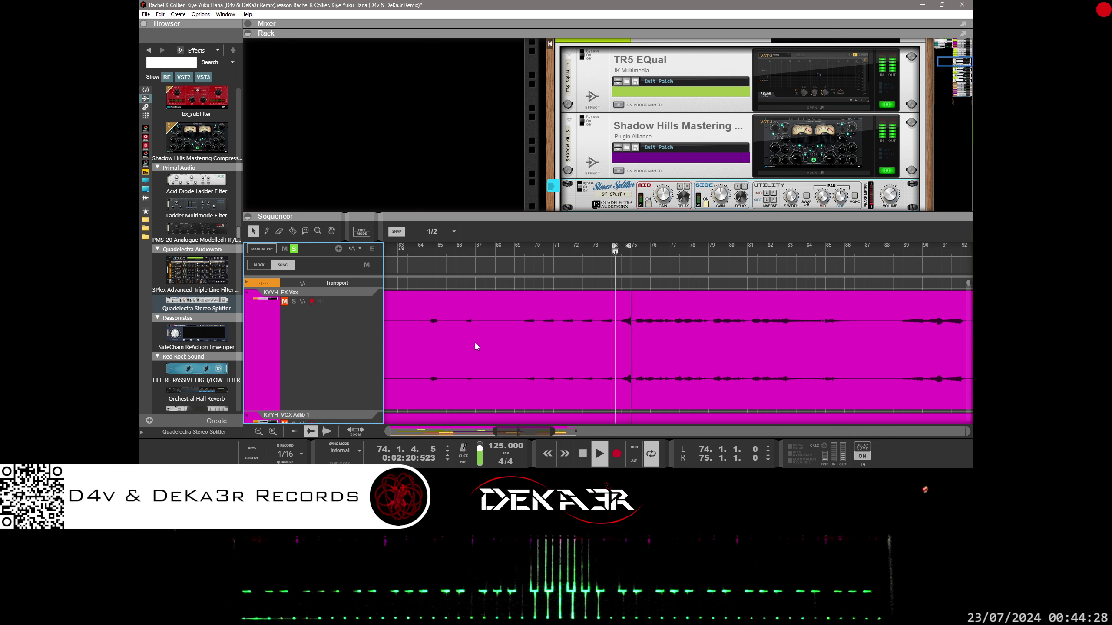
# Enlarge the rack area, open the Shadow Hills compressor, adjust its lower-left knob during playback and close the plugin window
pyautogui.scroll(-3, 475, 343)
pyautogui.moveTo(552, 217); pyautogui.dragTo(637, 262)
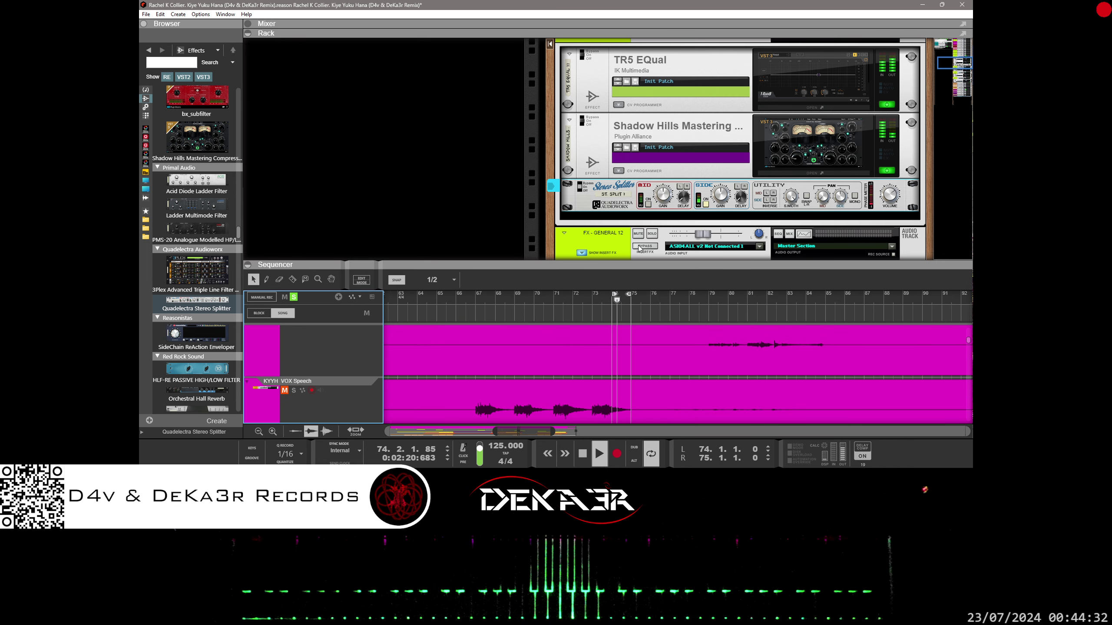
pyautogui.click(812, 173)
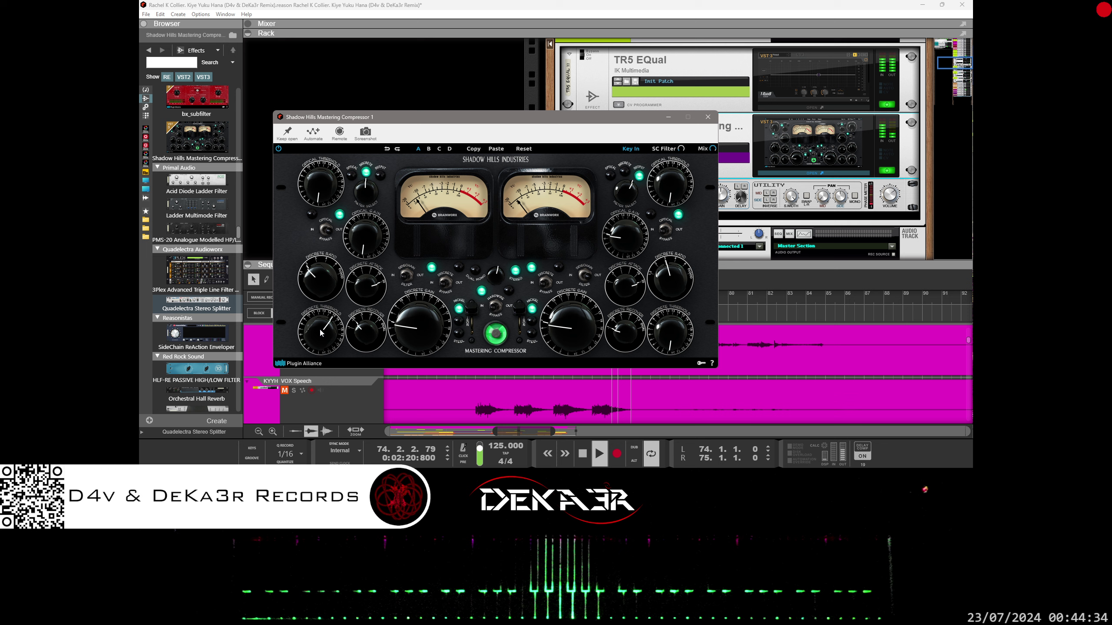
pyautogui.moveTo(318, 342); pyautogui.dragTo(312, 372)
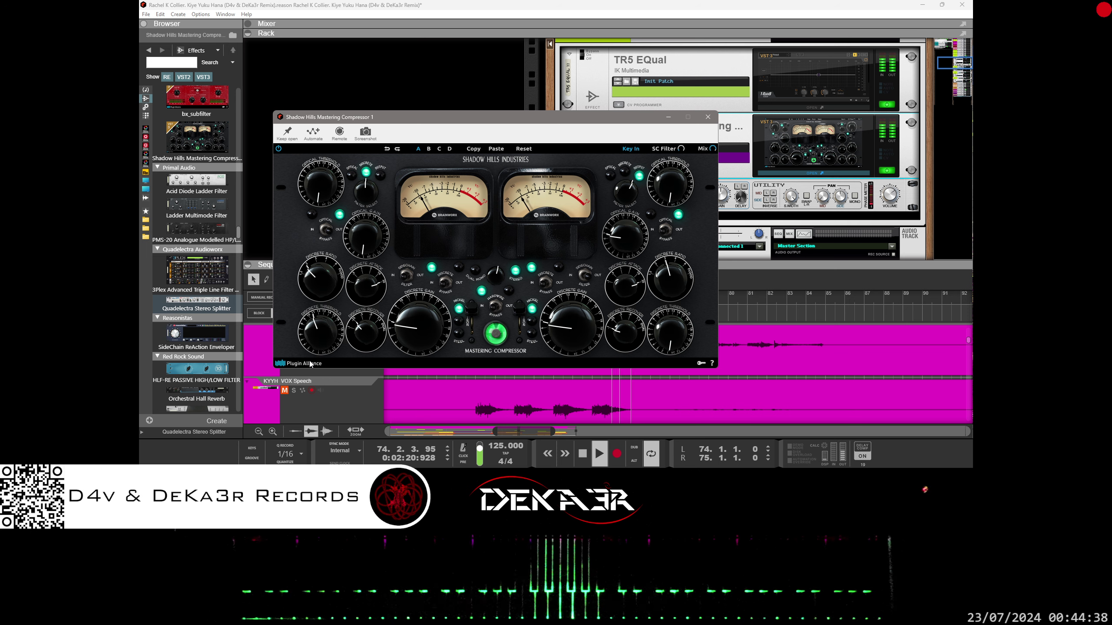
pyautogui.click(708, 116)
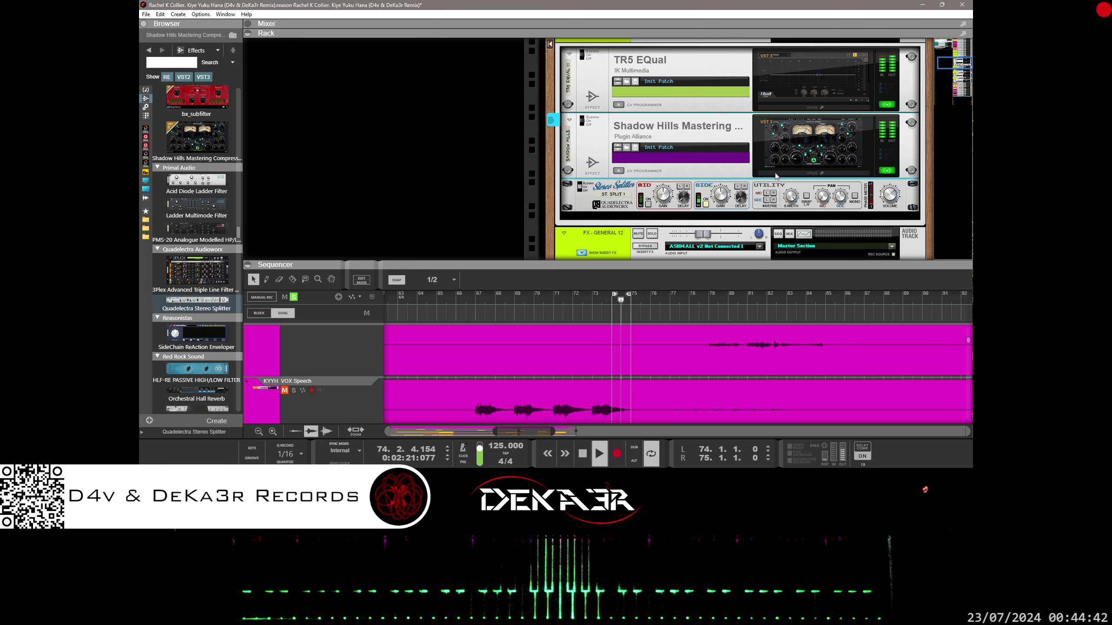
# Stop playback and combine the TR5 EQual, Shadow Hills compressor and Stereo Splitter of FX - GENERAL 11 into a Combinator
pyautogui.scroll(2, 773, 172)
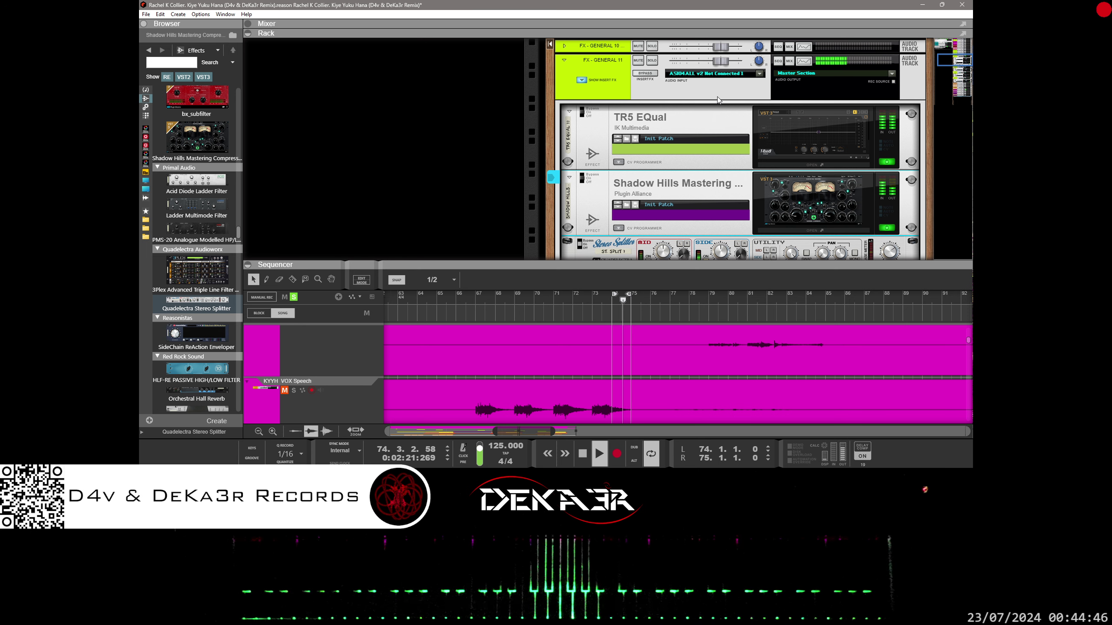
pyautogui.scroll(-2, 702, 132)
pyautogui.press('space')
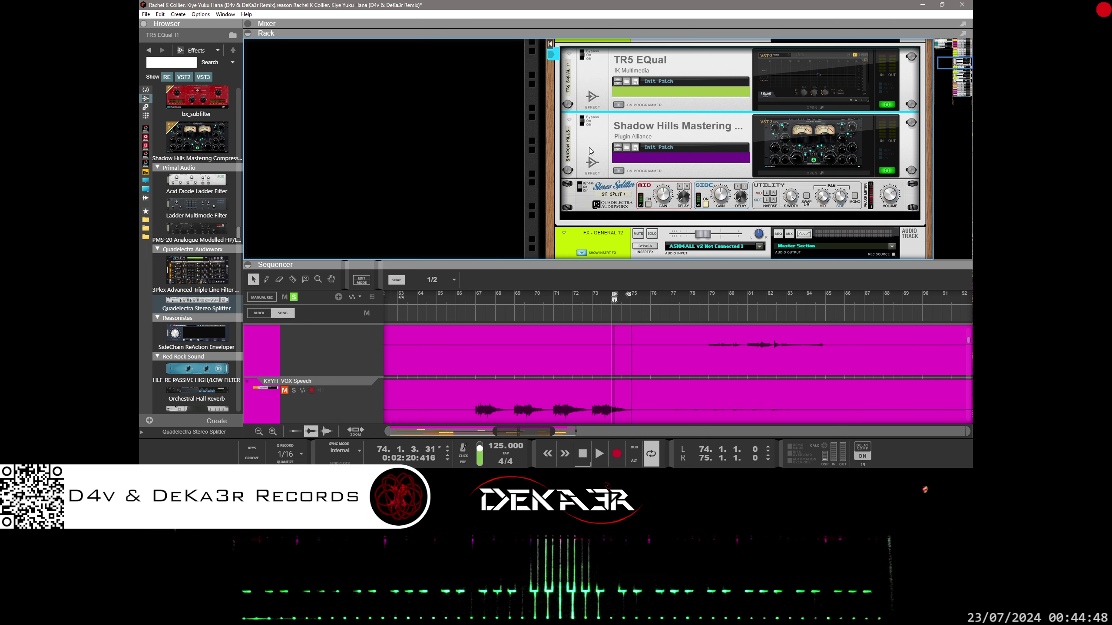
pyautogui.keyDown('shift'); pyautogui.click(577, 196); pyautogui.keyUp('shift')
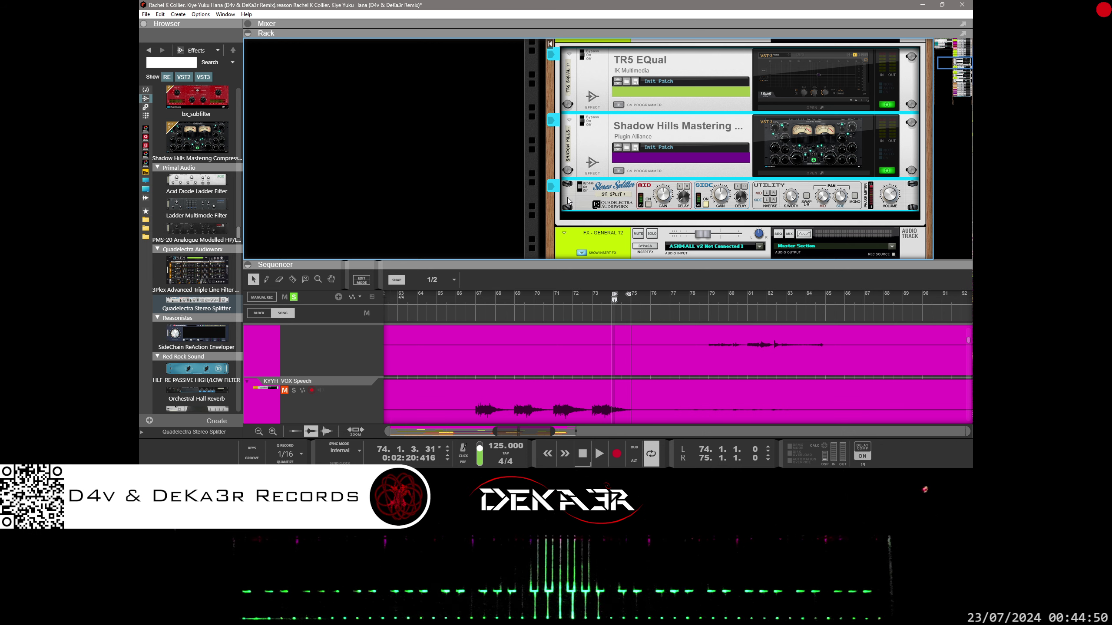
pyautogui.moveTo(567, 197); pyautogui.dragTo(575, 224)
pyautogui.rightClick(591, 151)
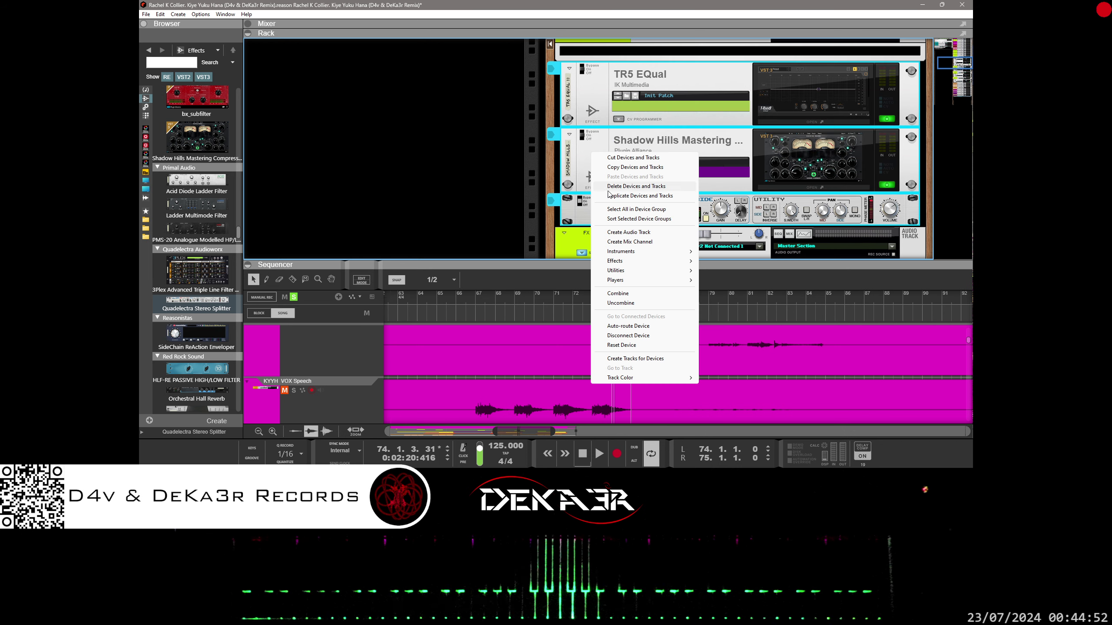
pyautogui.click(618, 293)
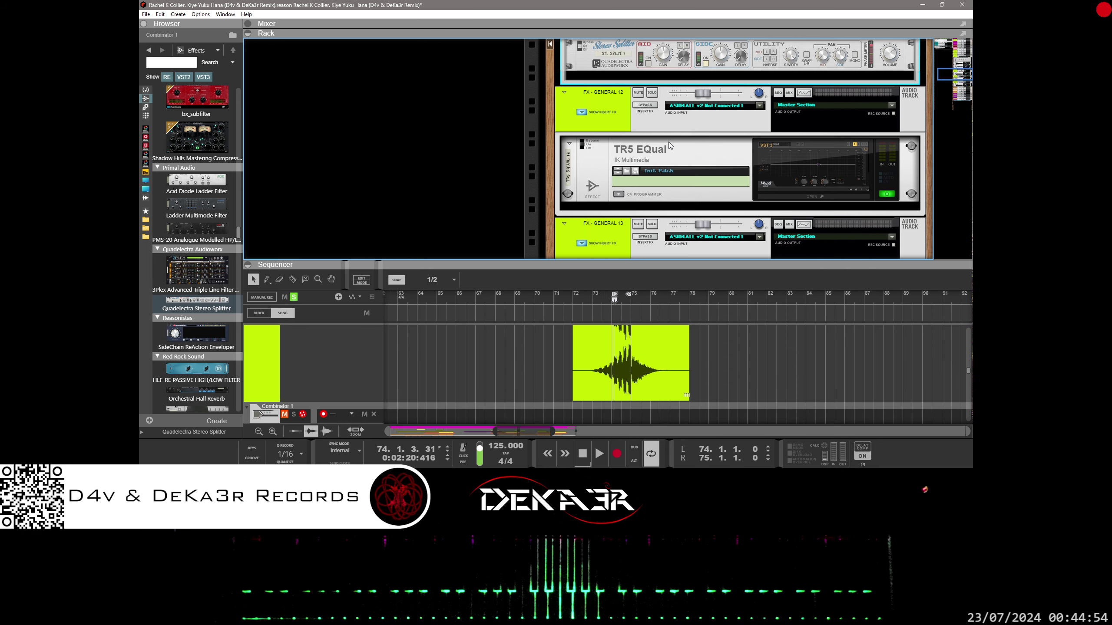
# Save the new Combinator's patch as FX - GENERAL 11, using the copied channel name
pyautogui.scroll(2, 669, 141)
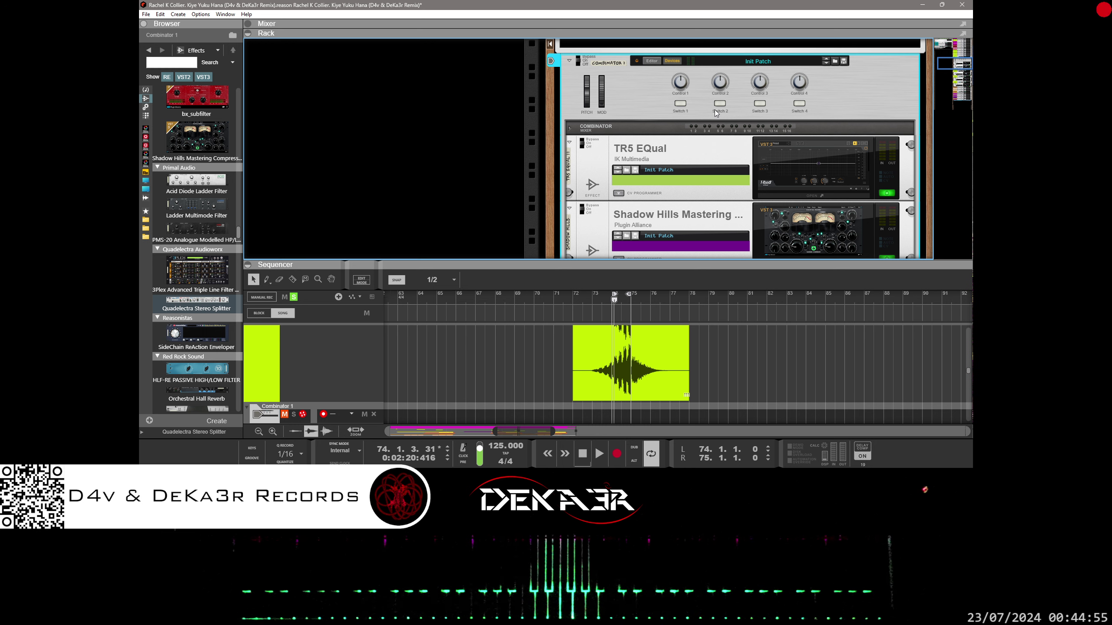
pyautogui.click(843, 61)
pyautogui.rightClick(339, 345)
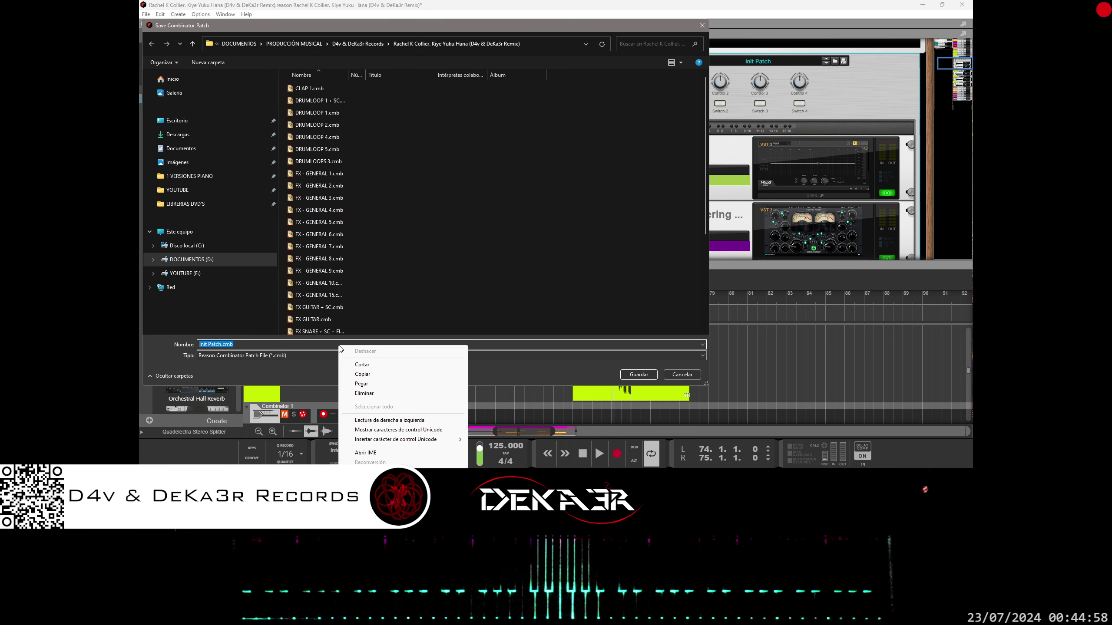
pyautogui.click(362, 384)
pyautogui.click(648, 379)
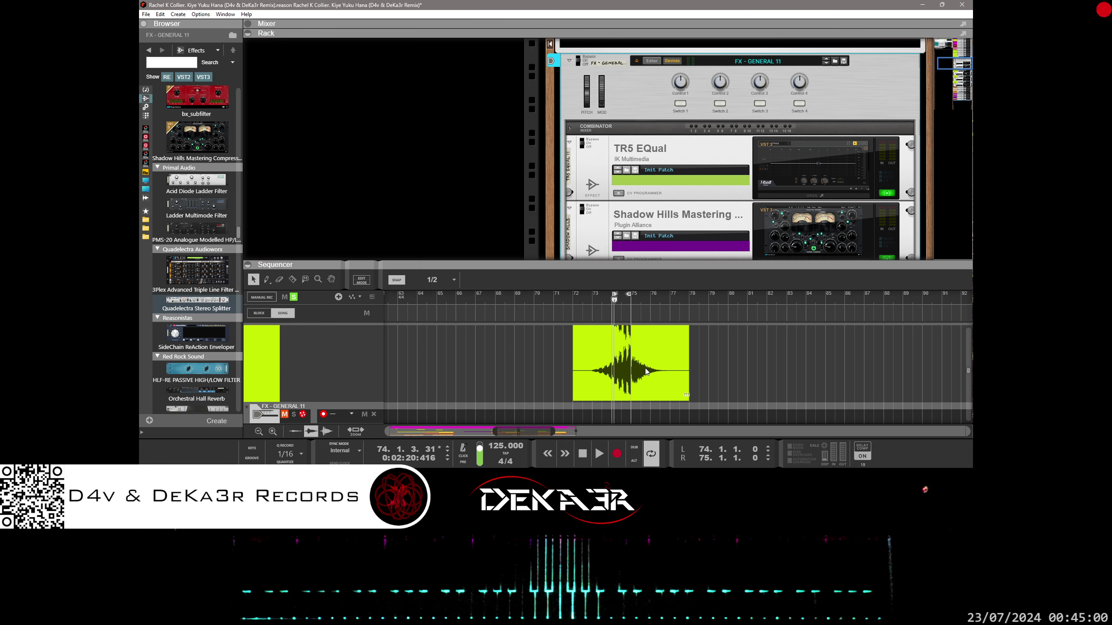
# Enlarge the sequencer, select the FX - GENERAL 11 clip and play it with the loop's right locator extended to 76.1.1
pyautogui.moveTo(660, 265); pyautogui.dragTo(661, 138)
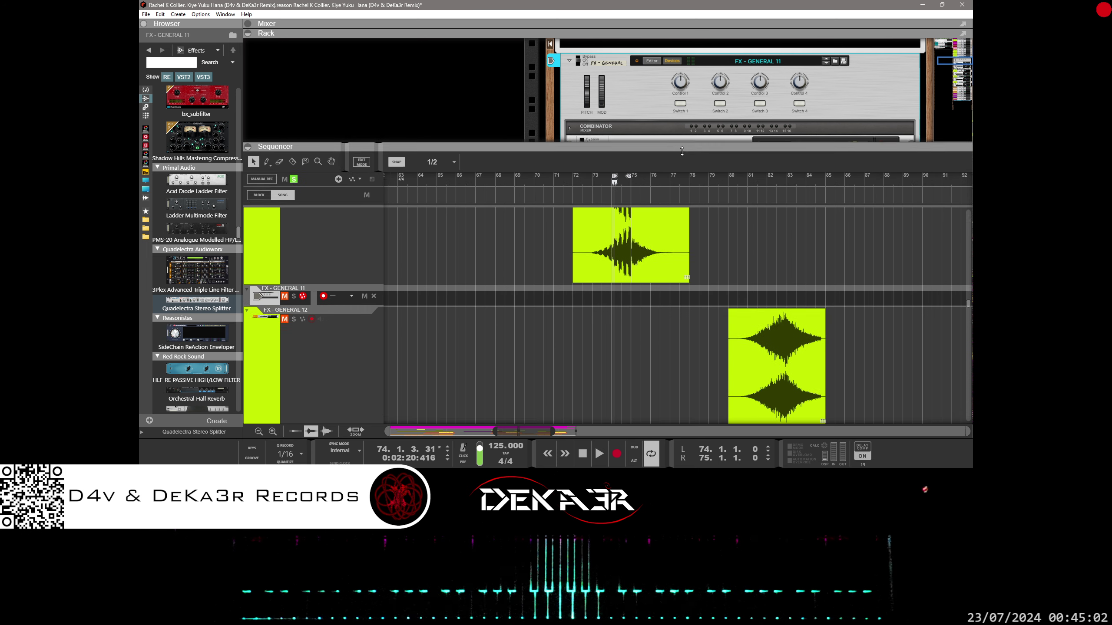
pyautogui.scroll(3, 676, 219)
pyautogui.click(655, 337)
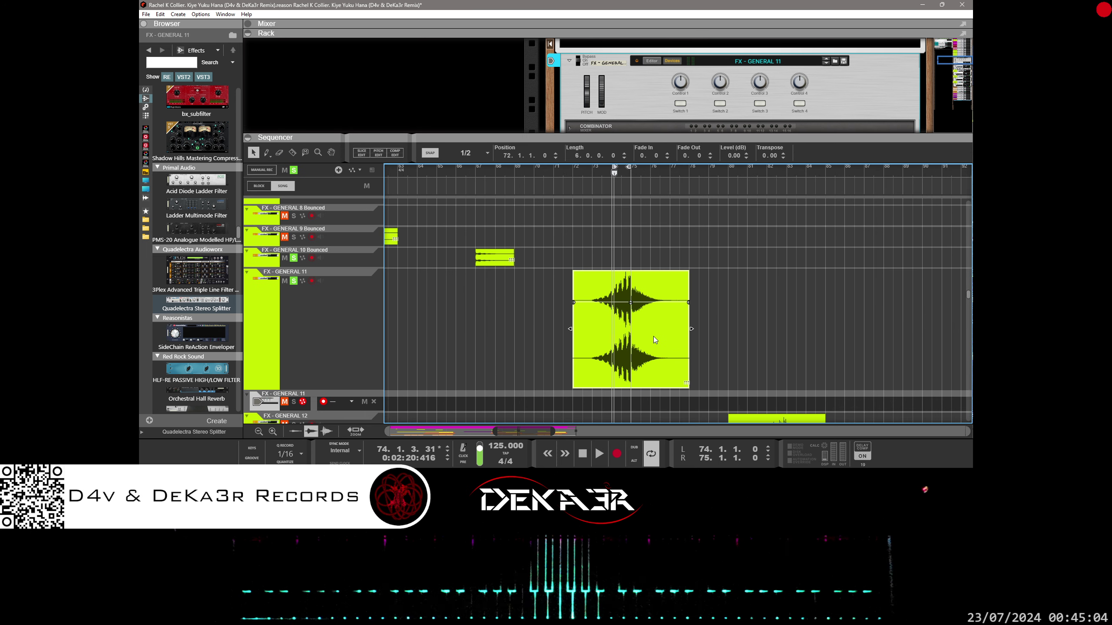
pyautogui.press('space')
pyautogui.moveTo(629, 169); pyautogui.dragTo(649, 170)
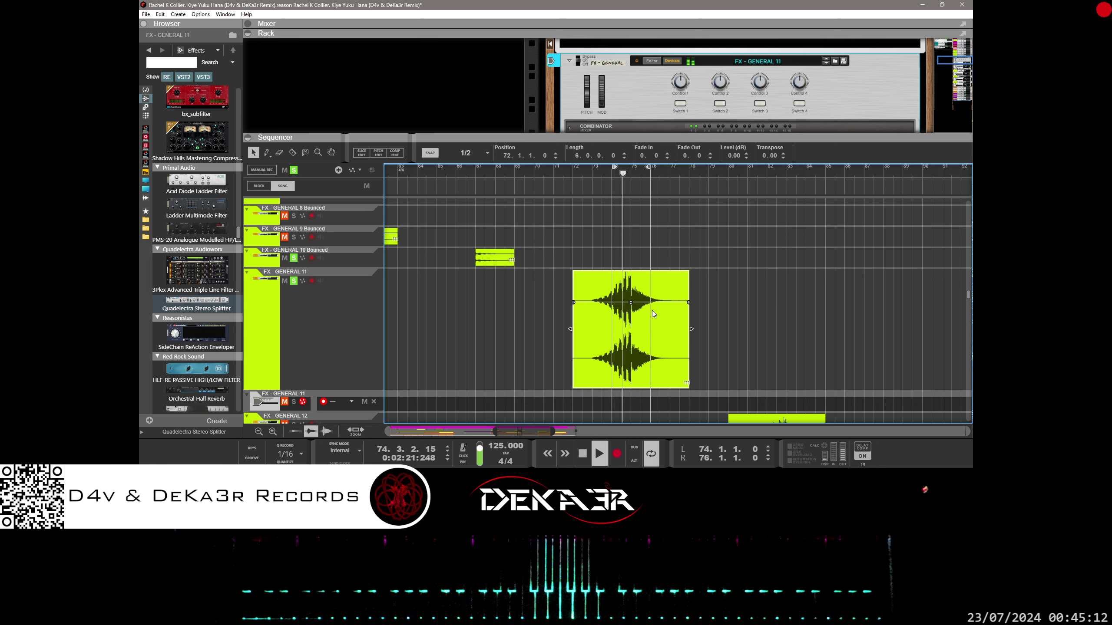
pyautogui.press('space')
# Save the song and bounce the FX - GENERAL 11 clip to a new audio track
pyautogui.hotkey('ctrl', 's')
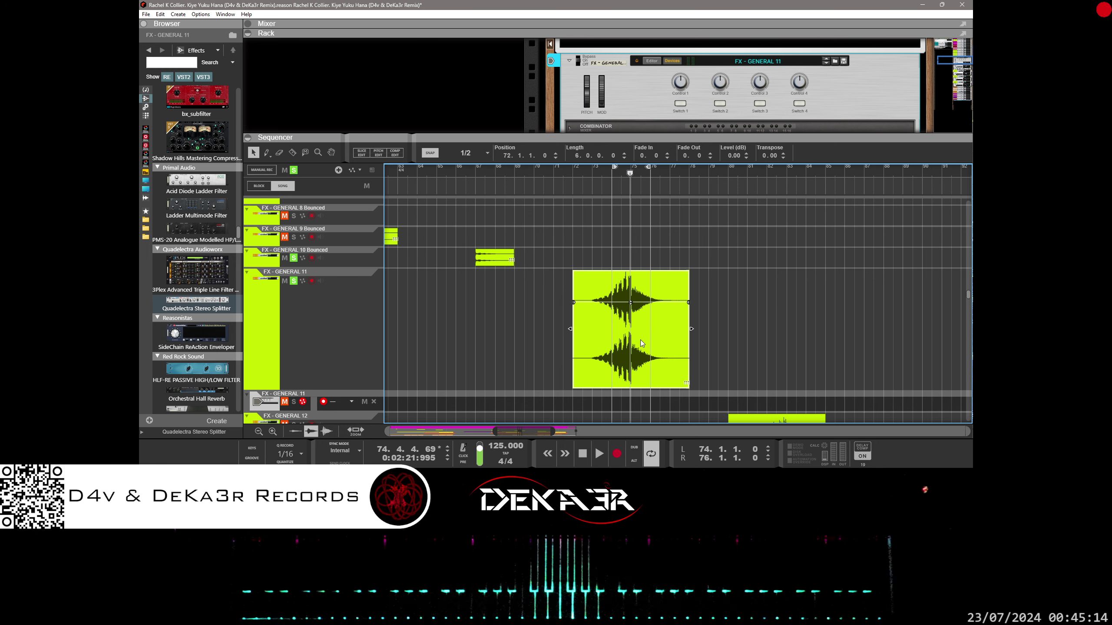
pyautogui.rightClick(640, 340)
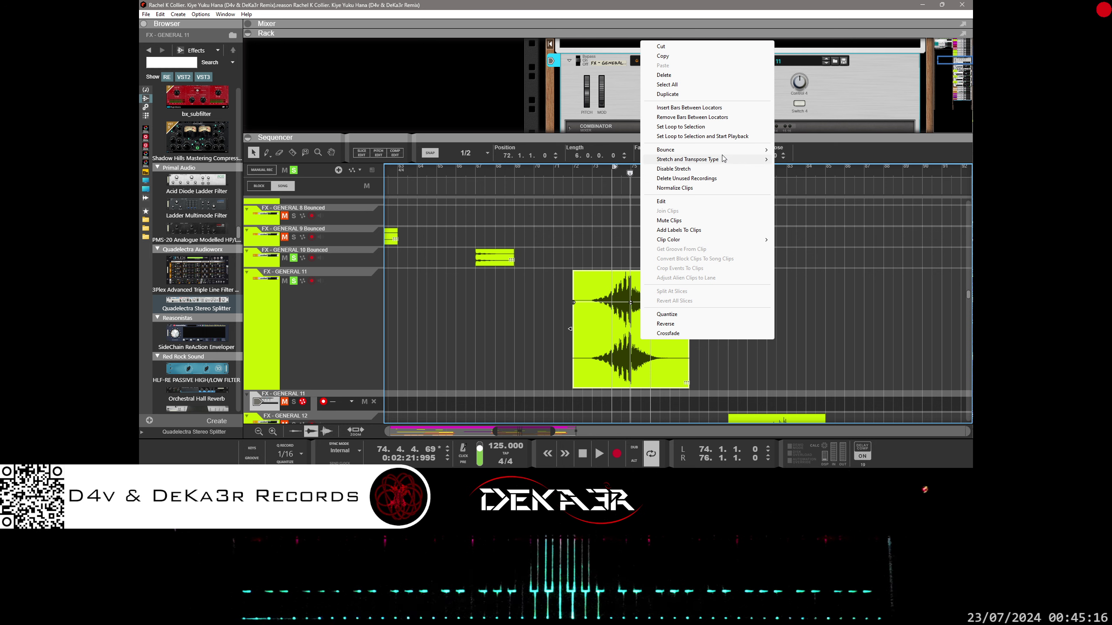
pyautogui.moveTo(744, 149)
pyautogui.click(789, 150)
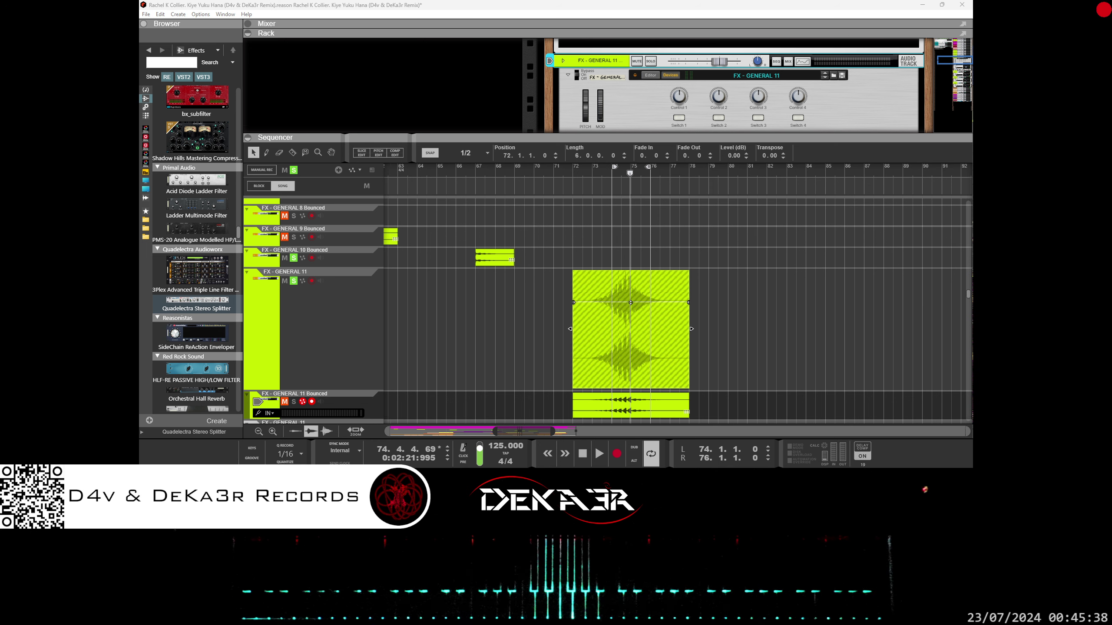
# Delete the FX - GENERAL 11 Combinator track together with its device
pyautogui.scroll(-3, 726, 289)
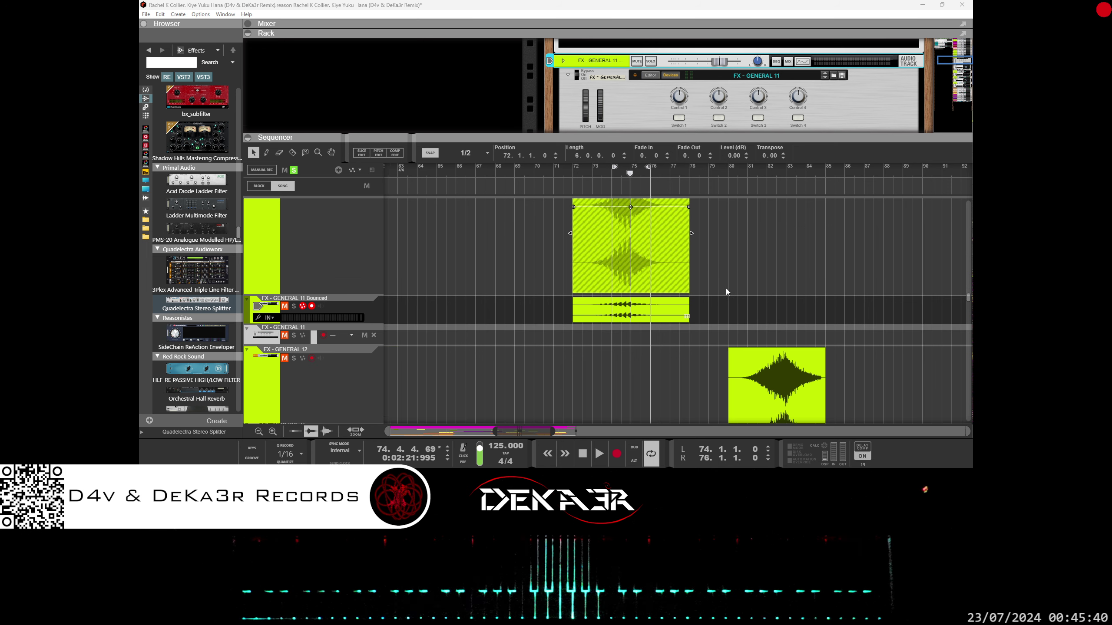
pyautogui.scroll(3, 426, 231)
pyautogui.scroll(-3, 354, 326)
pyautogui.click(246, 337)
pyautogui.press('Delete')
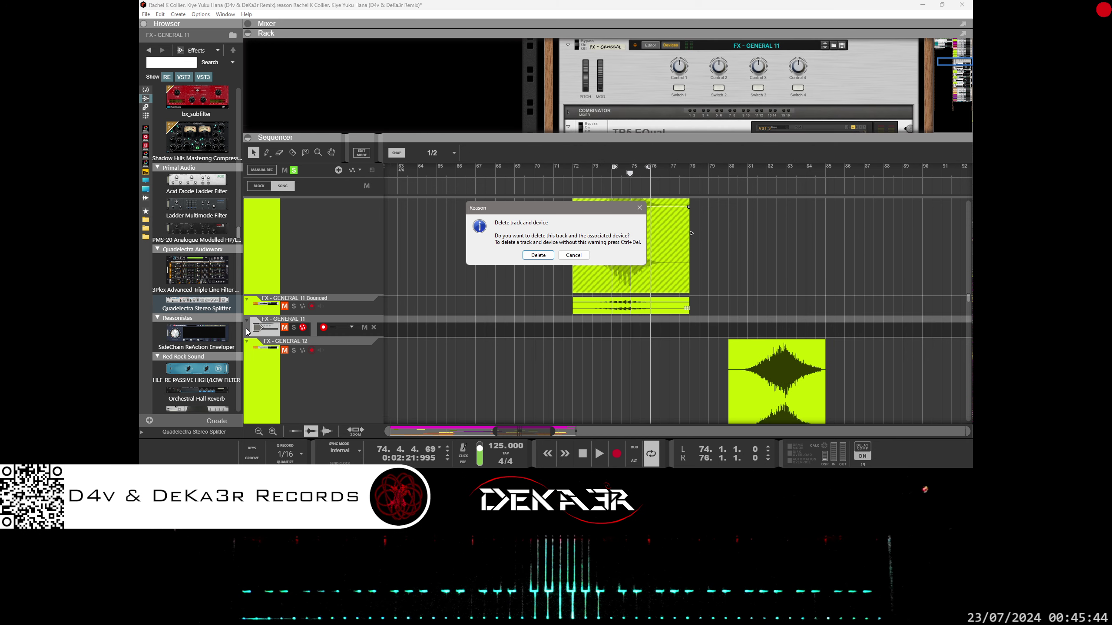
pyautogui.press('Escape')
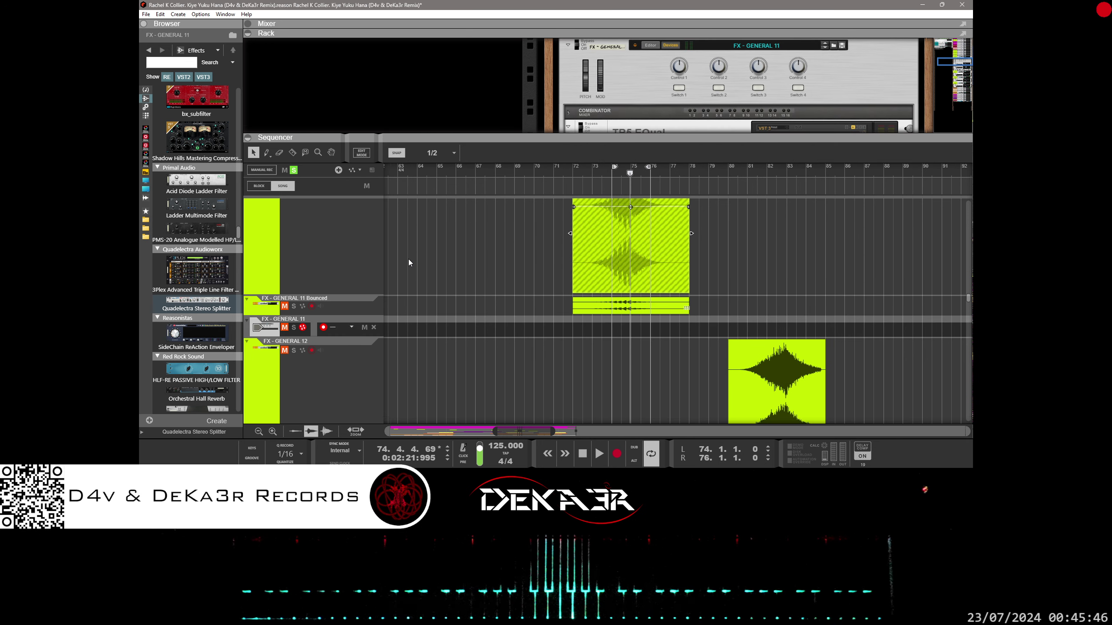
pyautogui.press('Delete')
pyautogui.press('Return')
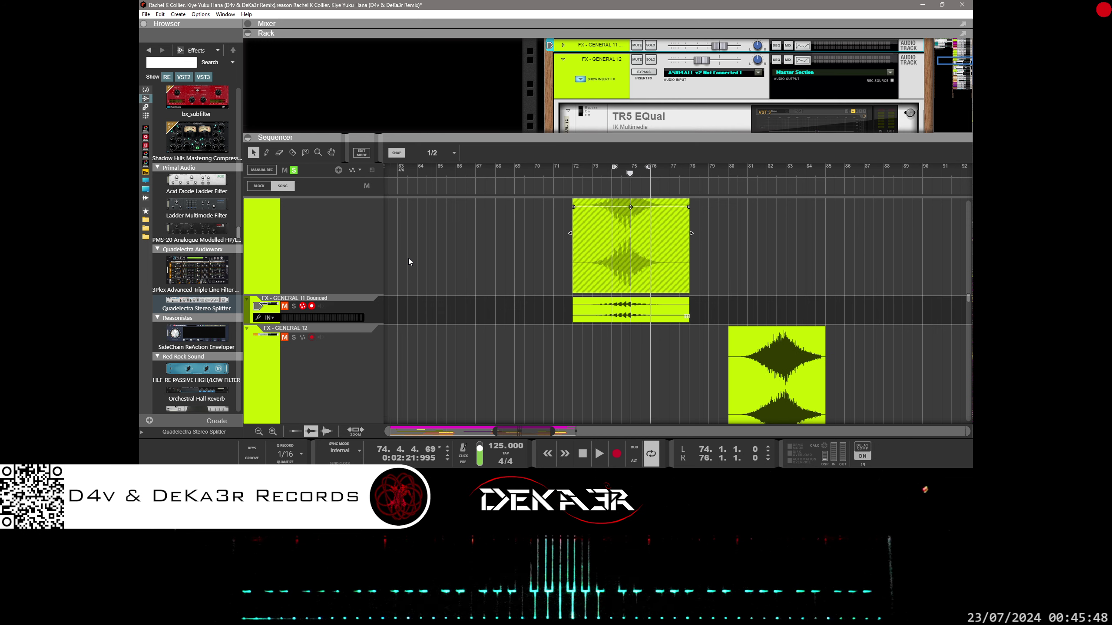
# Delete the original FX - GENERAL 11 audio track and its device, keeping the bounced track
pyautogui.scroll(2, 389, 280)
pyautogui.click(326, 299)
pyautogui.press('Delete')
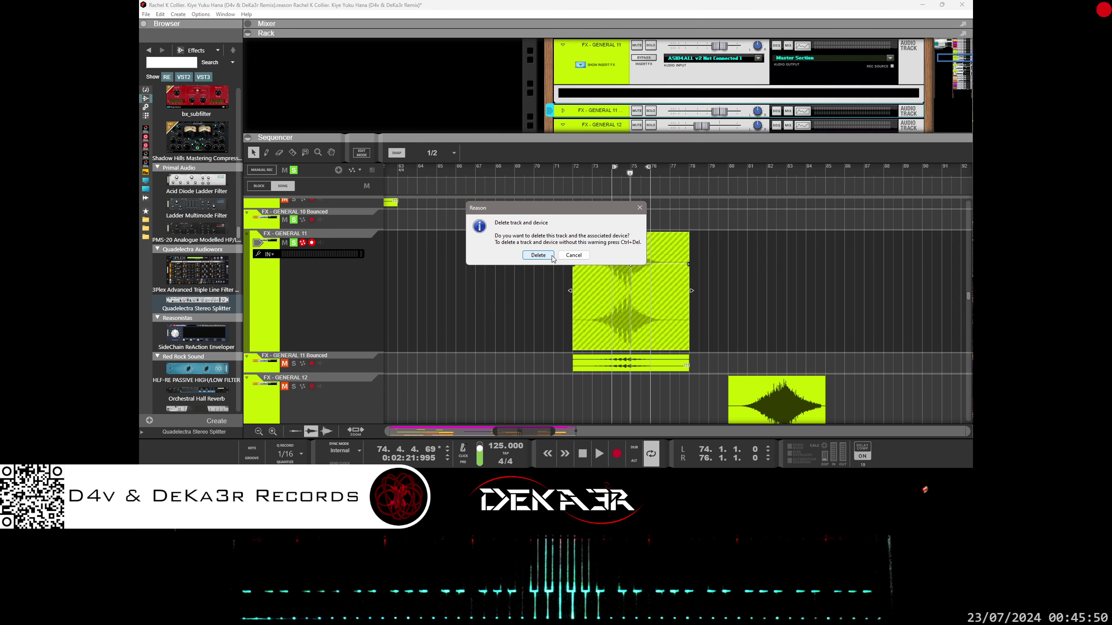
pyautogui.press('Escape')
pyautogui.press('Delete')
pyautogui.press('Return')
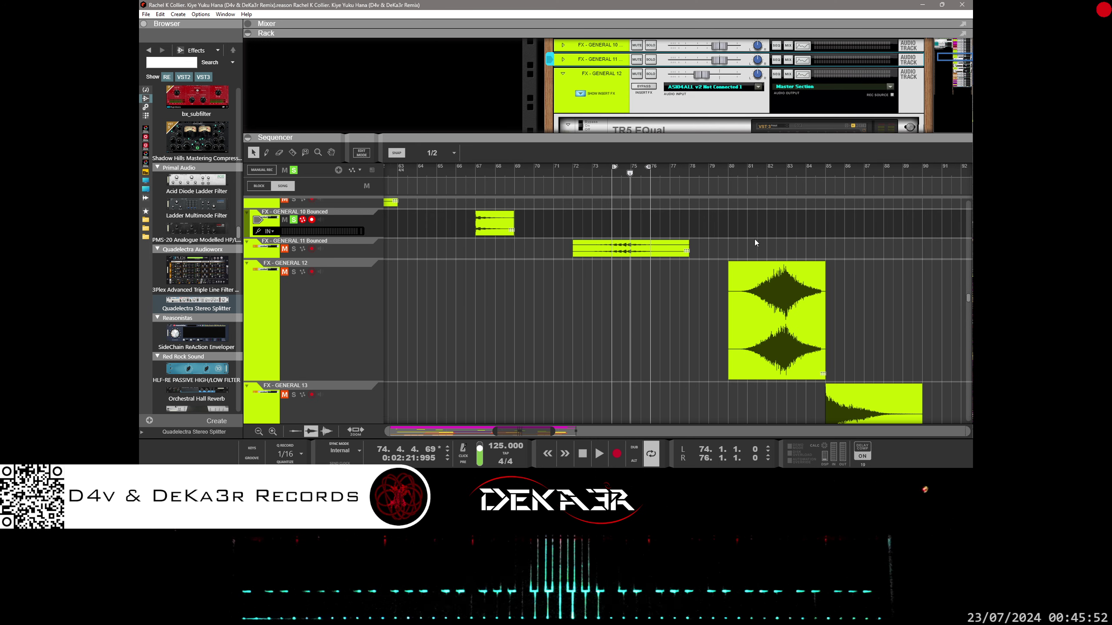